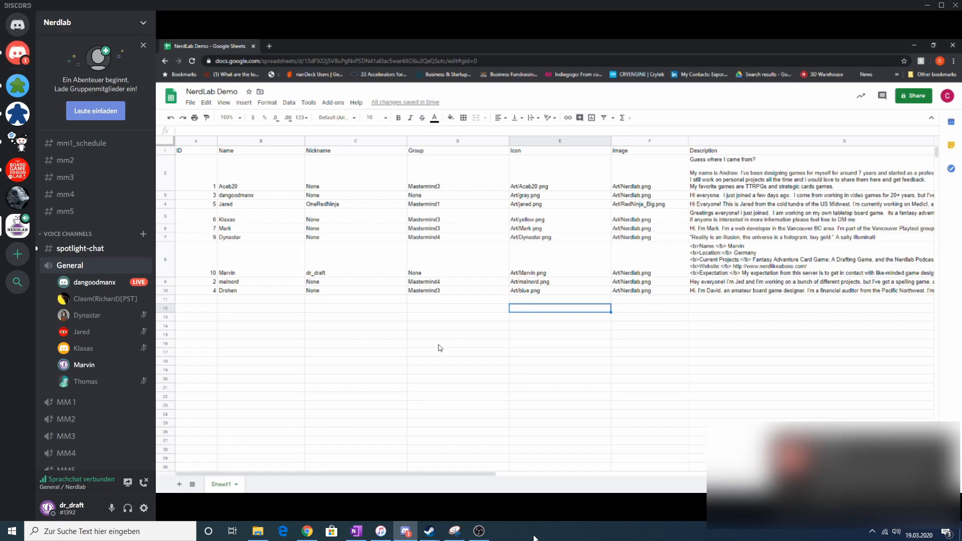
mouse_move(891, 410)
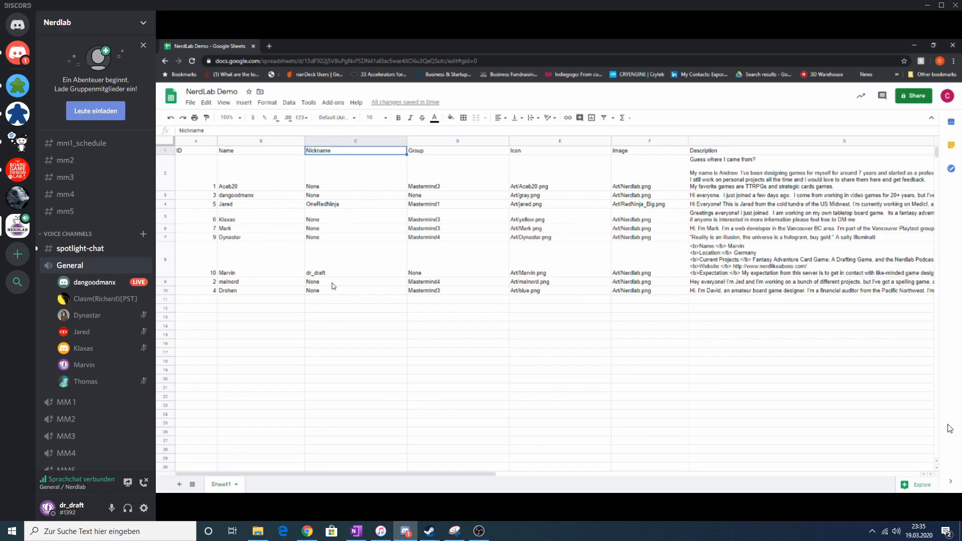
mouse_move(951, 428)
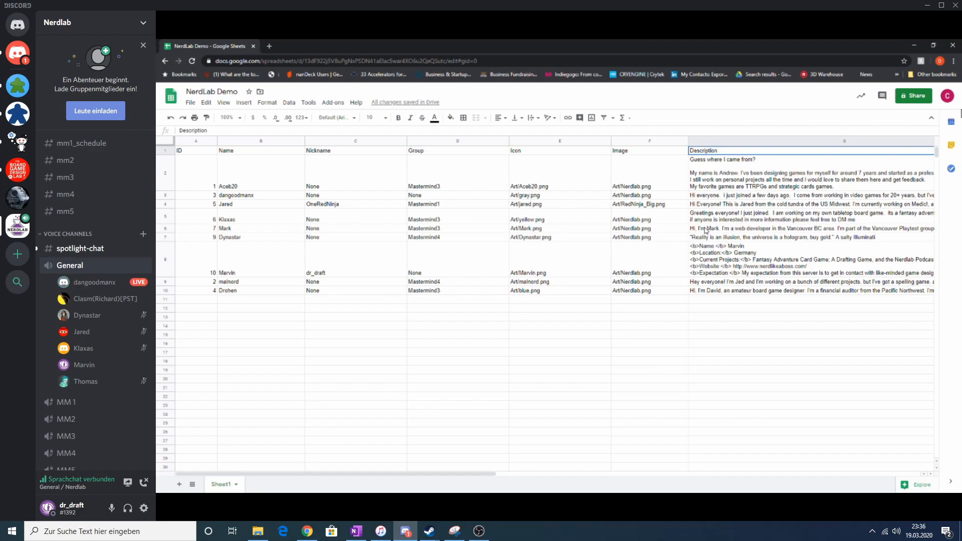
mouse_move(961, 111)
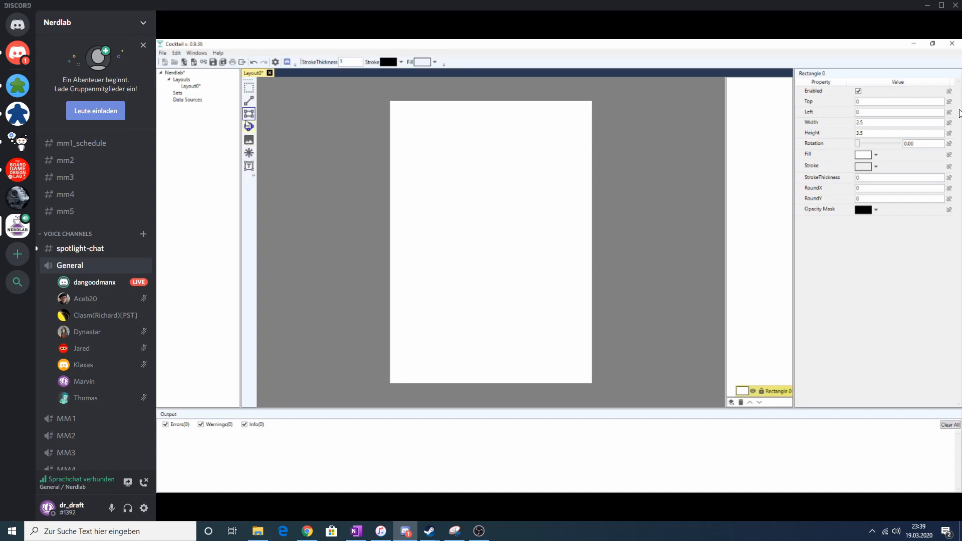
Add a text box about 2.19 wide and 0.25 high along the card's upper edge, with font size 12
click(249, 167)
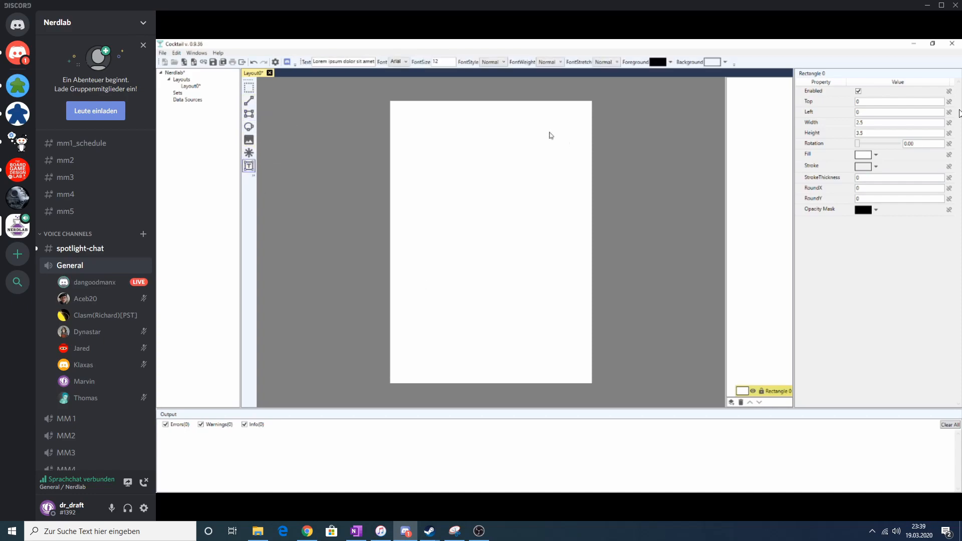
drag(406, 106, 580, 133)
double_click(874, 176)
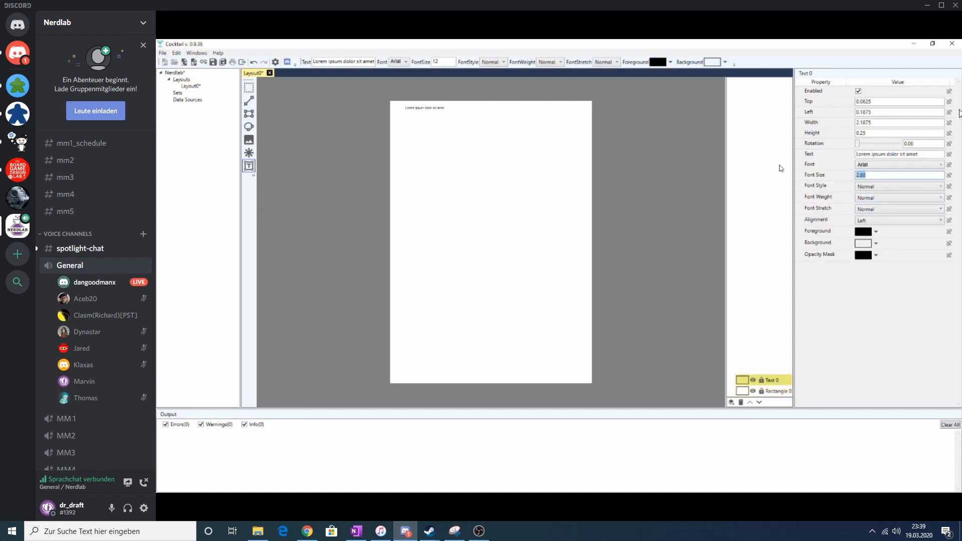
text(12)
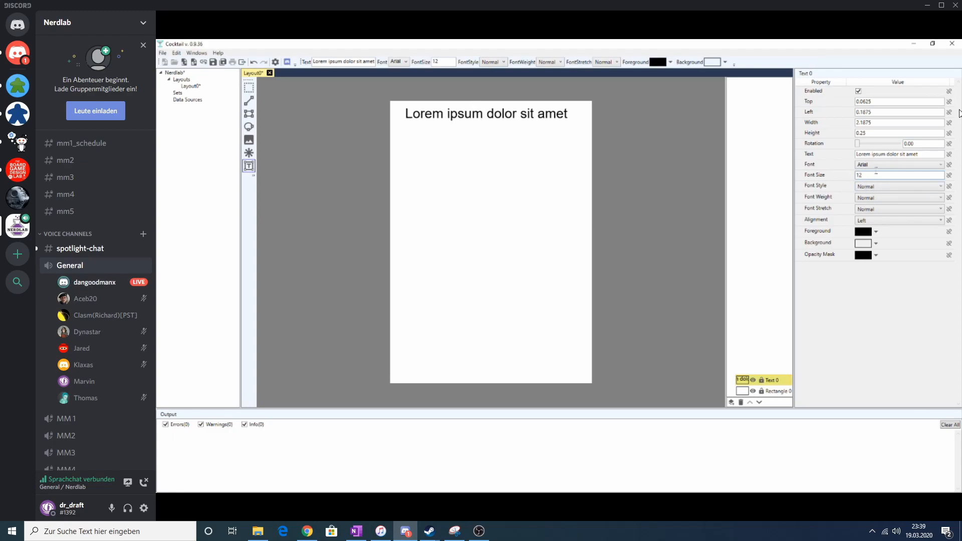
click(897, 169)
scroll(887, 263, down, 2)
scroll(880, 211, up, 3)
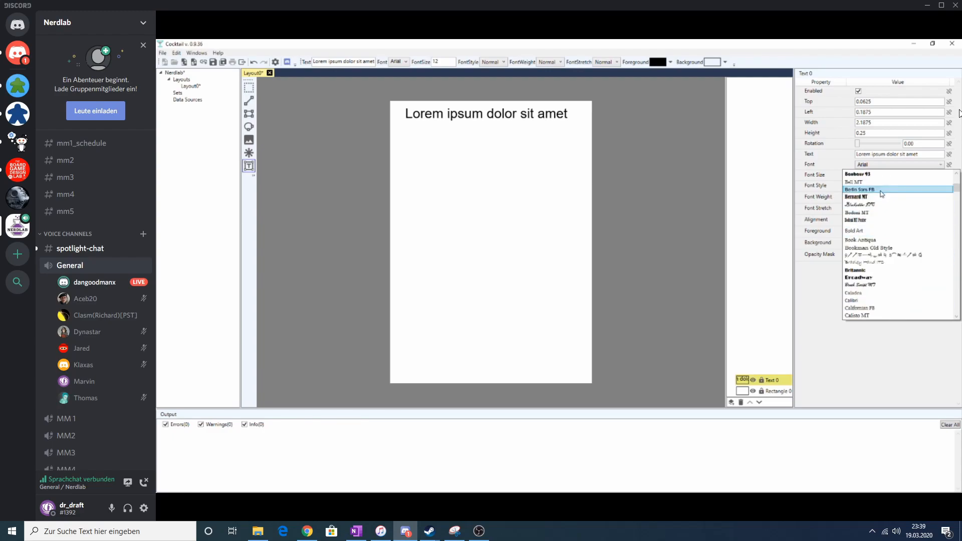
click(811, 350)
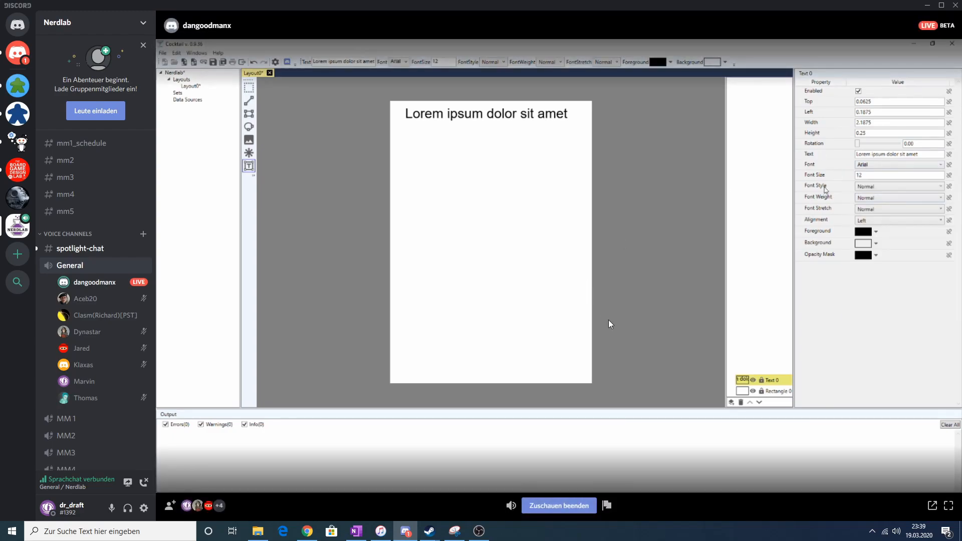
click(890, 200)
click(812, 326)
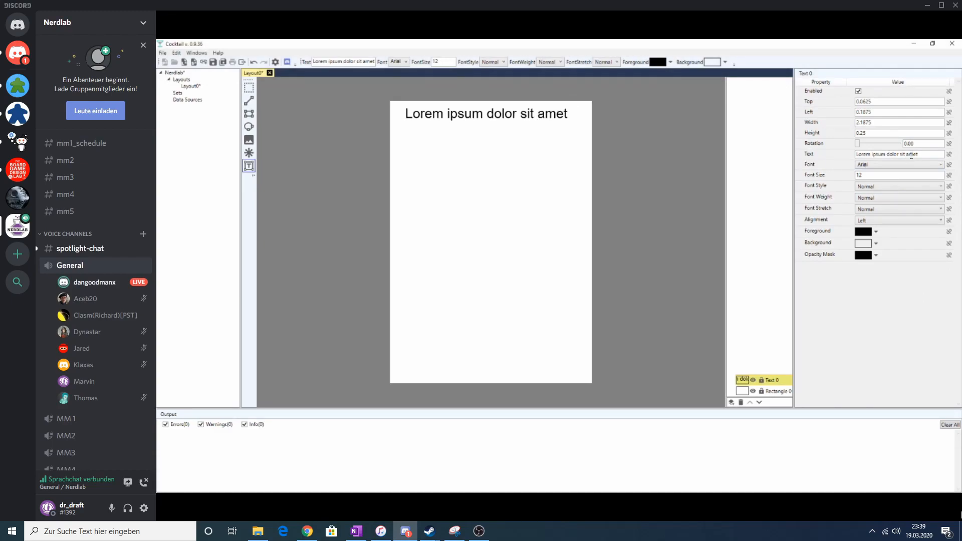
Change the upper text box's content to "Name" and set its alignment to Center
drag(921, 155, 695, 144)
text(Name)
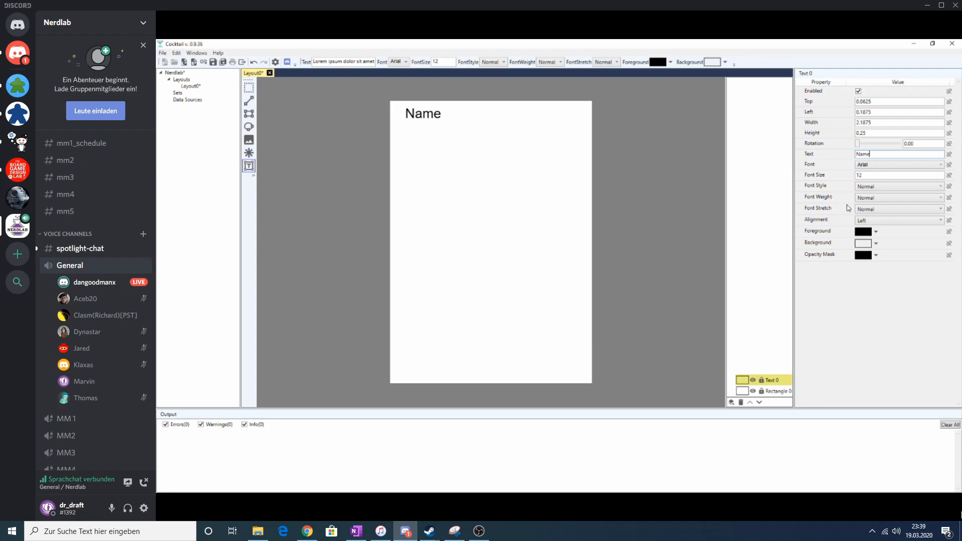
click(884, 221)
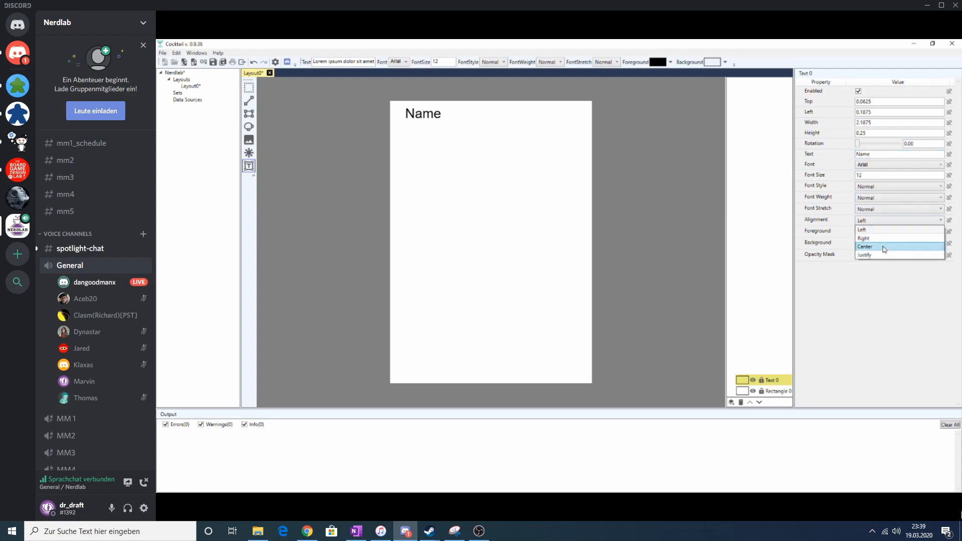
click(884, 247)
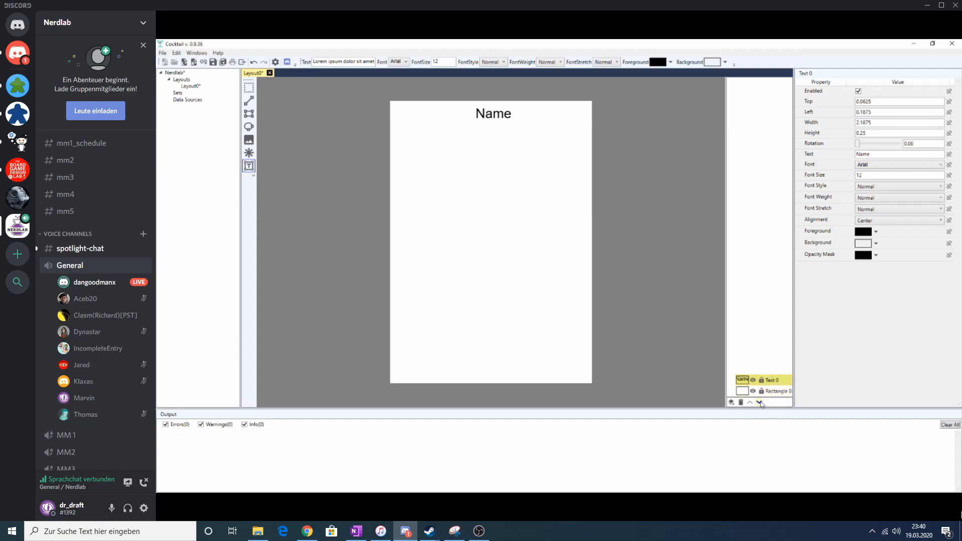
click(777, 392)
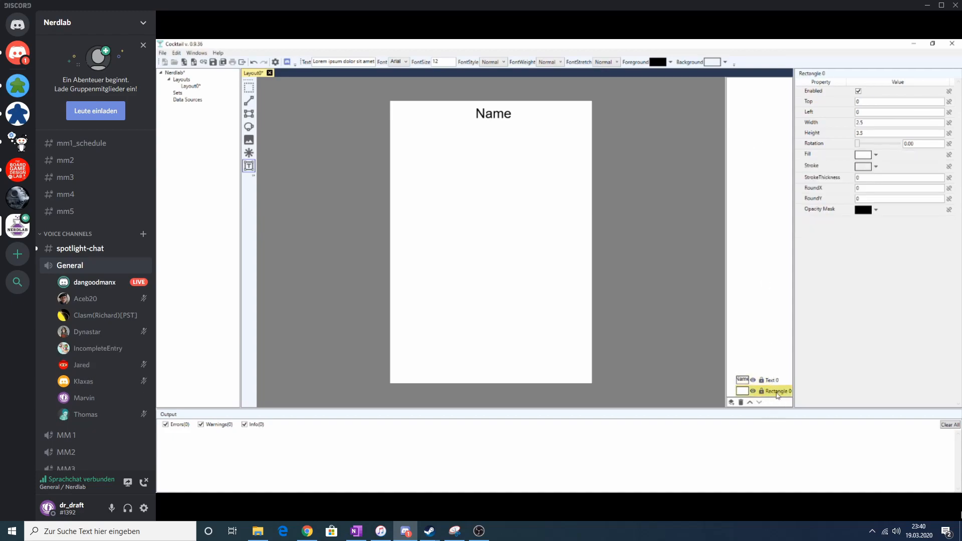
click(774, 383)
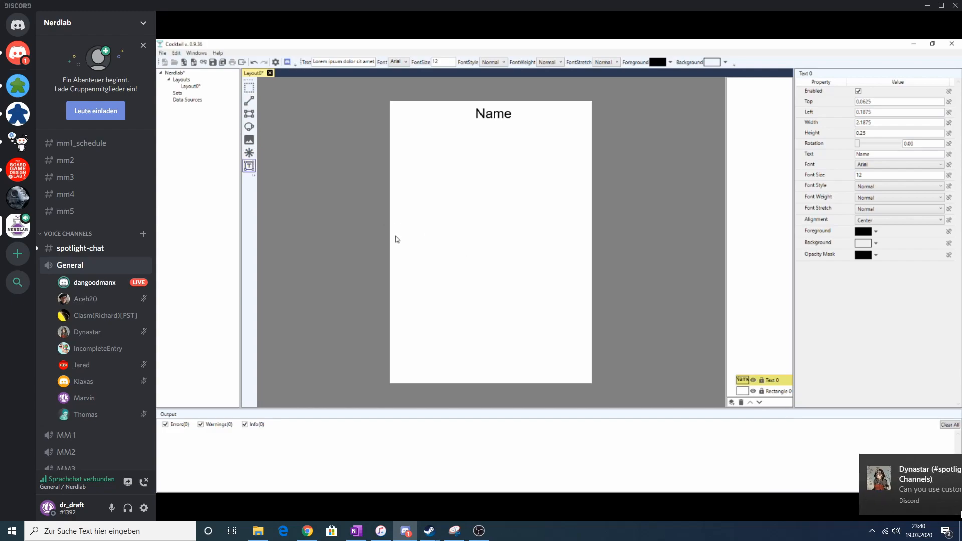
Add a second text box about 2.38 wide and 1.75 high over the card's lower half, with font size 8
drag(396, 238, 588, 381)
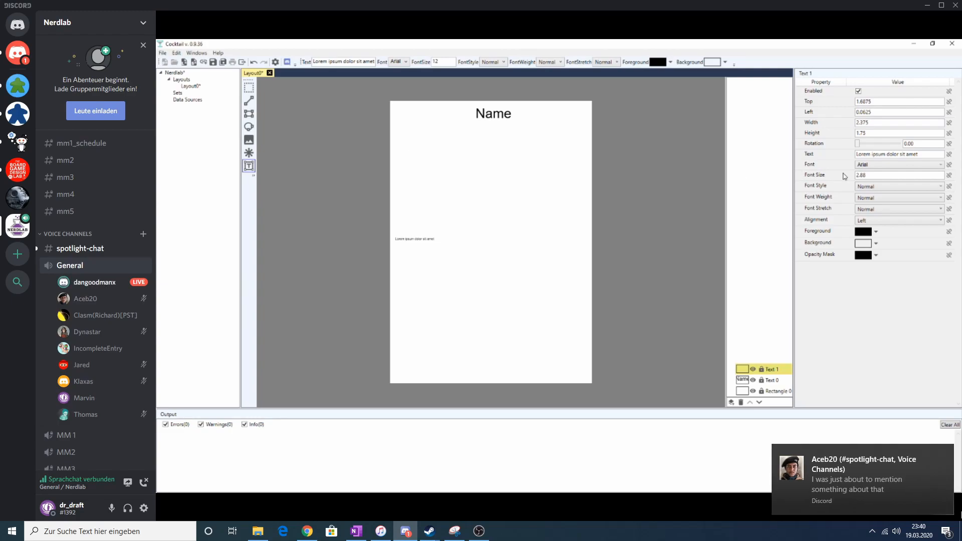
double_click(875, 176)
text(8)
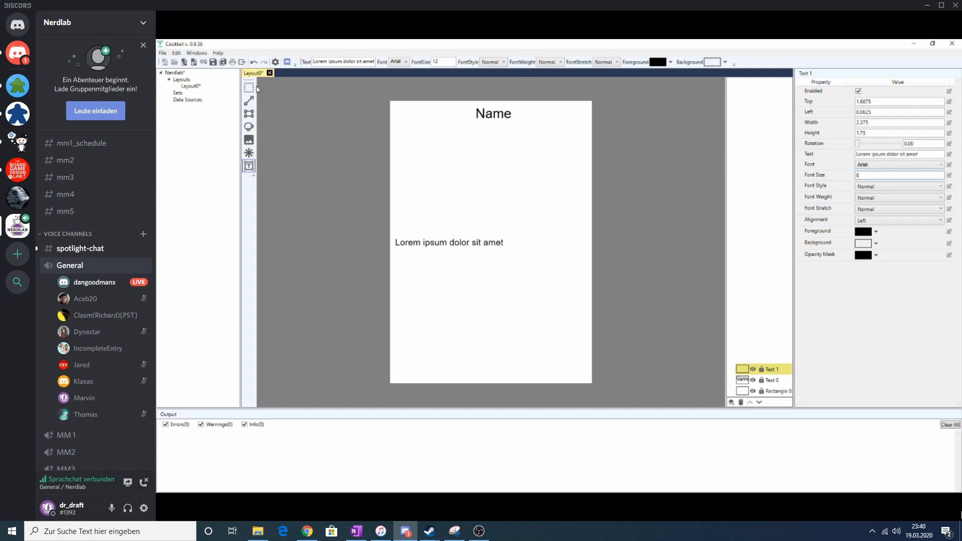
Select the two text boxes and the background rectangle in turn on the card to view their properties
click(249, 87)
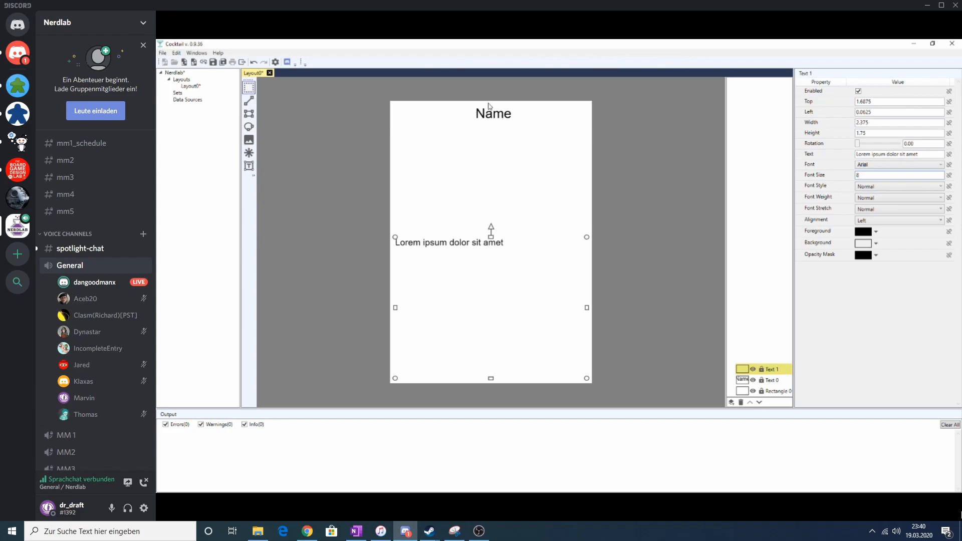
click(500, 120)
click(477, 248)
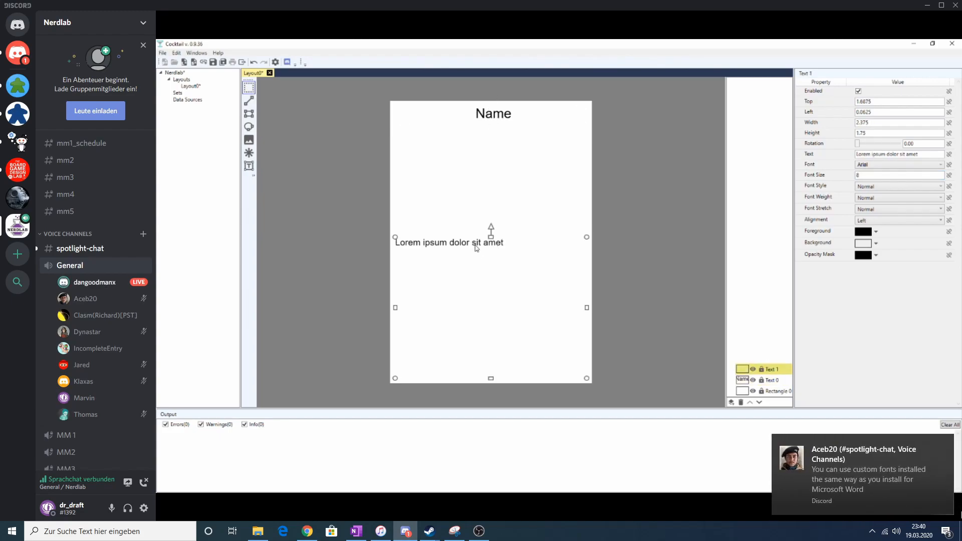
click(459, 188)
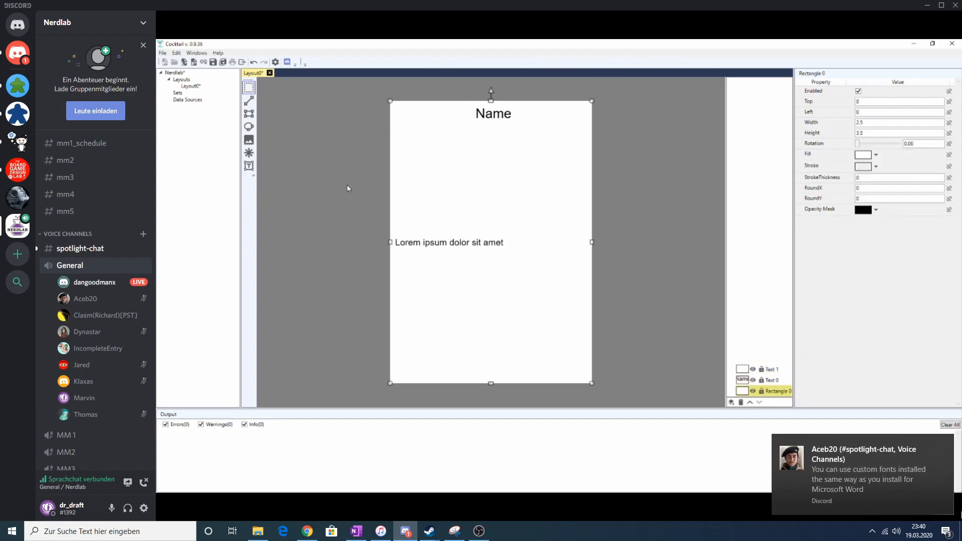
click(499, 119)
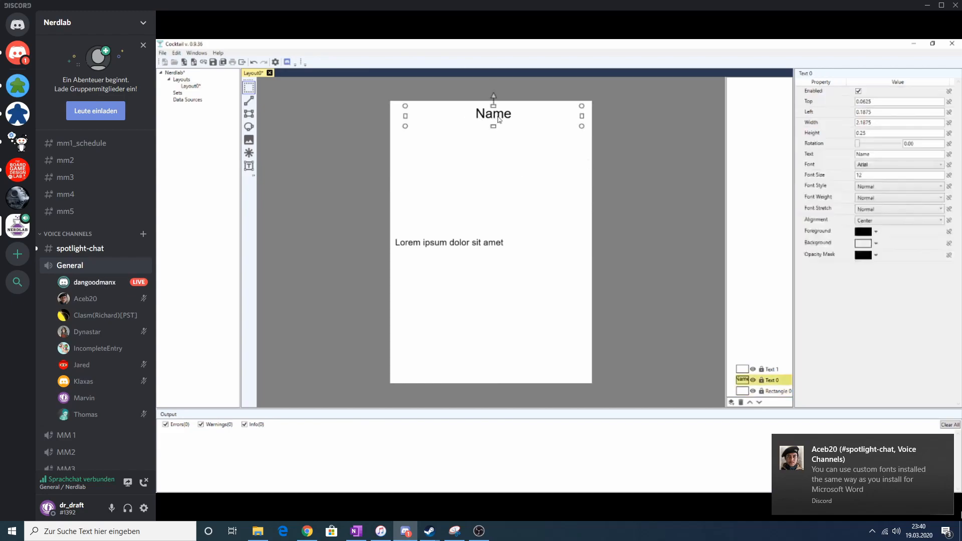
click(473, 246)
click(658, 275)
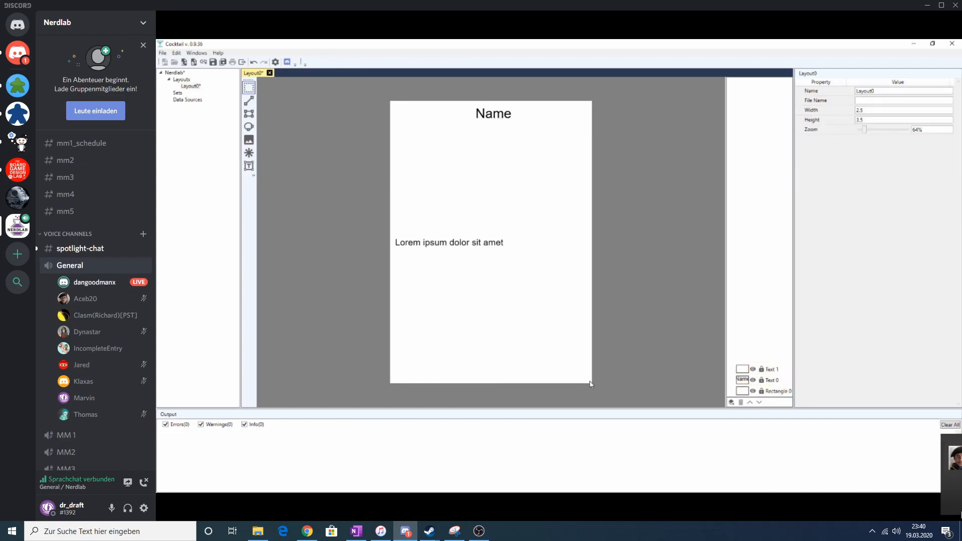
Toggle the visibility of the lower text box's layer off and back on
click(753, 370)
click(753, 369)
click(753, 369)
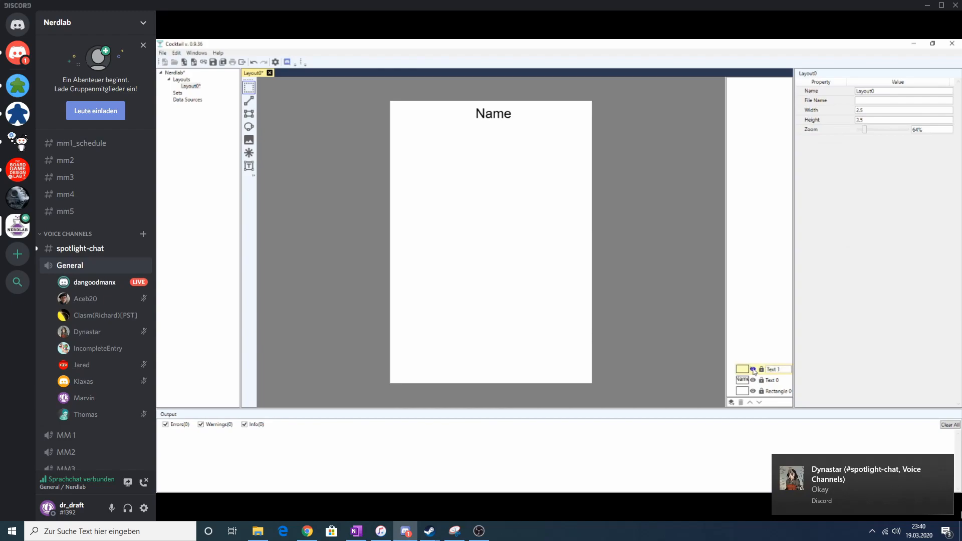
click(753, 369)
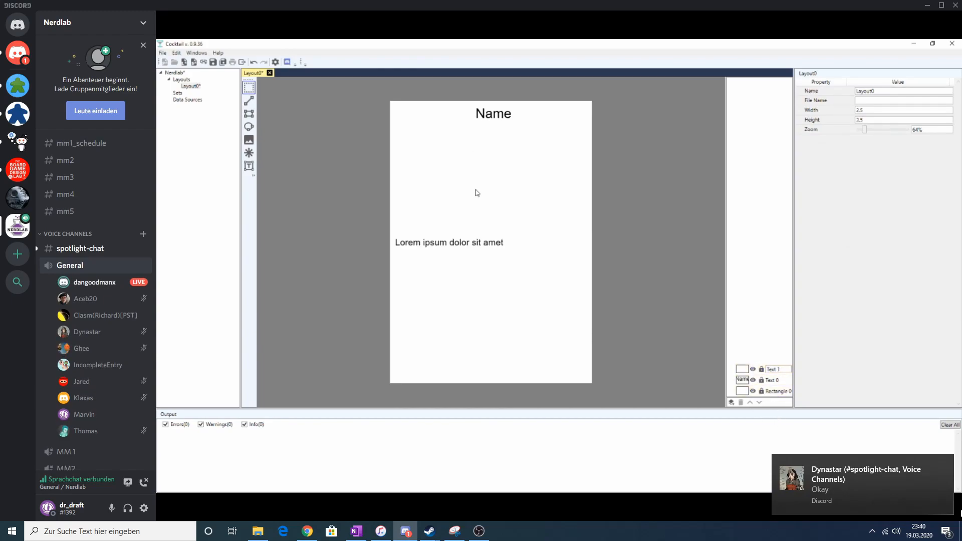
click(458, 244)
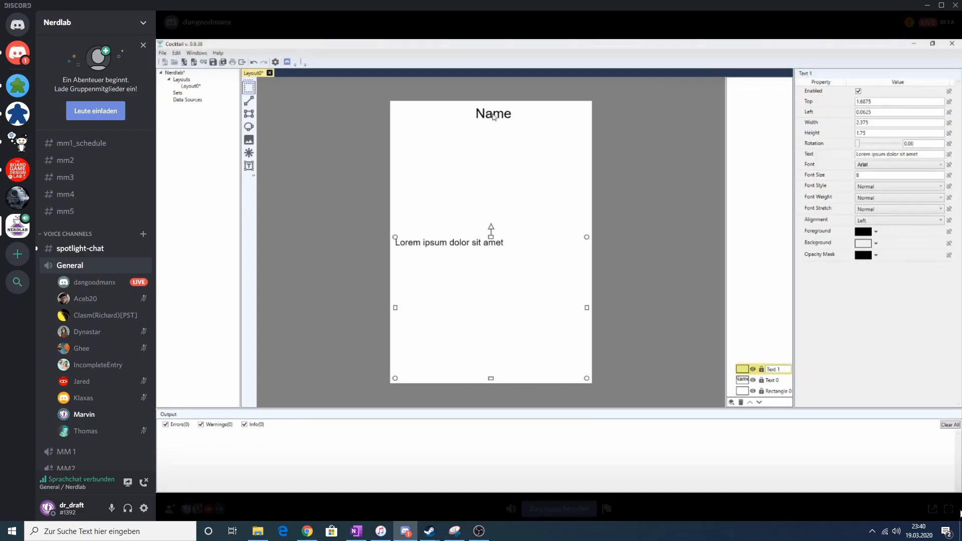
click(515, 190)
click(645, 216)
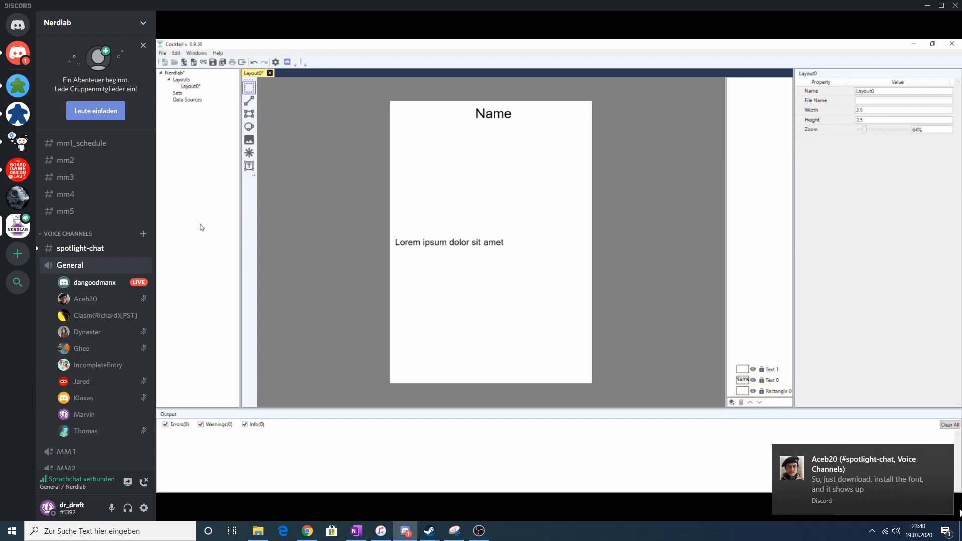
Place an image about 2.19 wide and 1.31 high between the two text boxes, using the Nerdlab picture from the Art folder
click(248, 140)
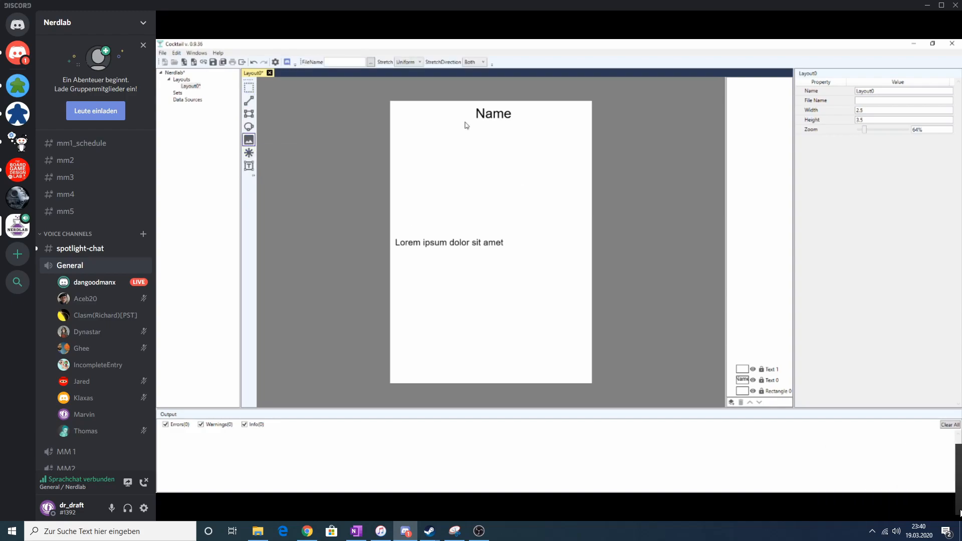
drag(401, 126, 578, 232)
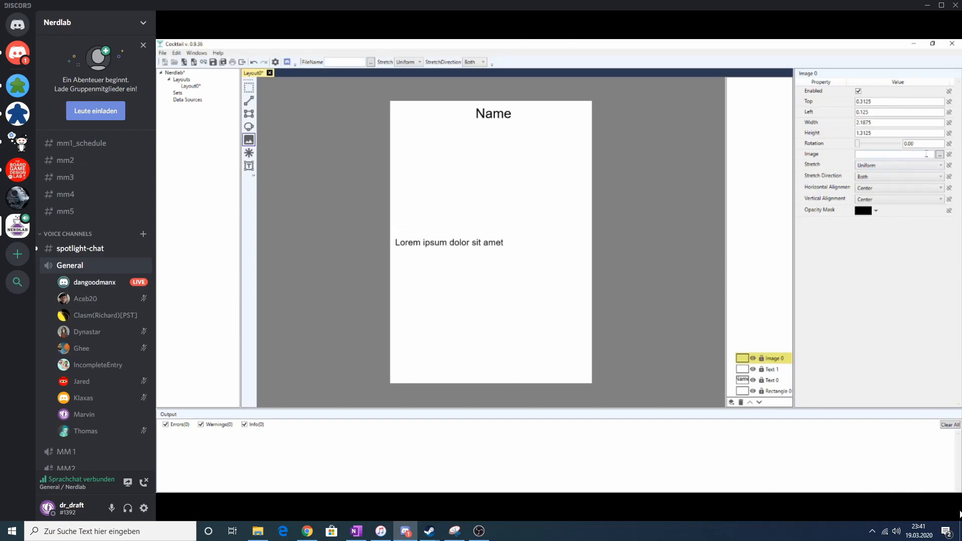
click(940, 154)
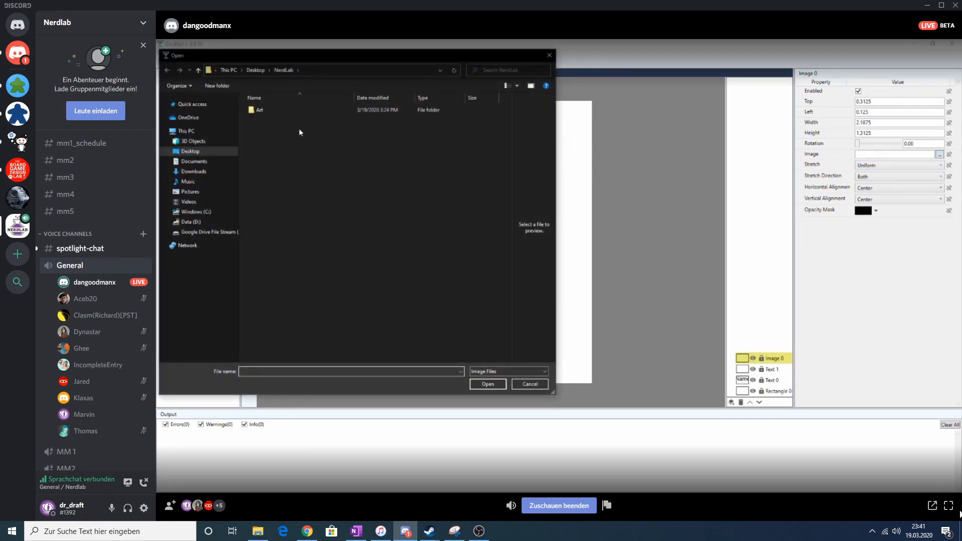
double_click(260, 109)
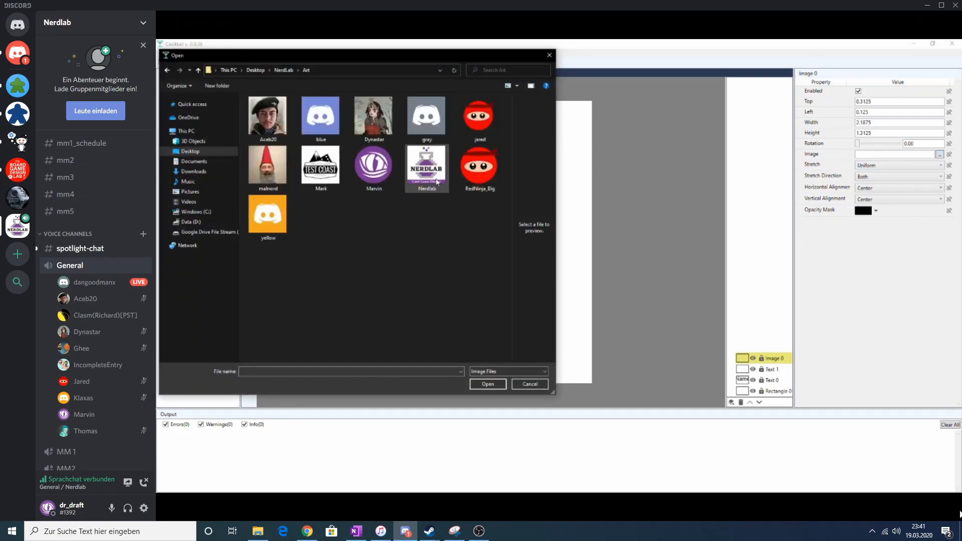
double_click(426, 165)
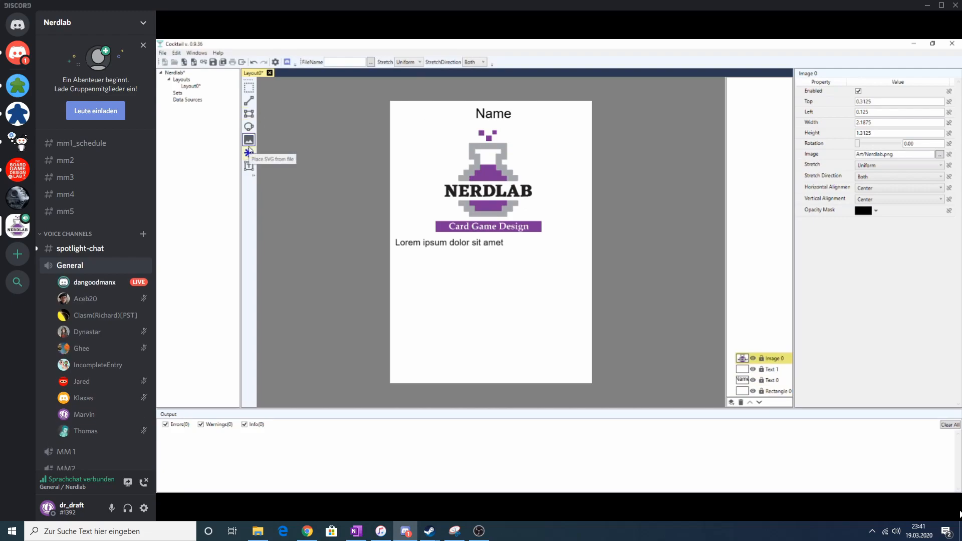
Add a Google Sheets data source to the Nerdlab project
click(179, 101)
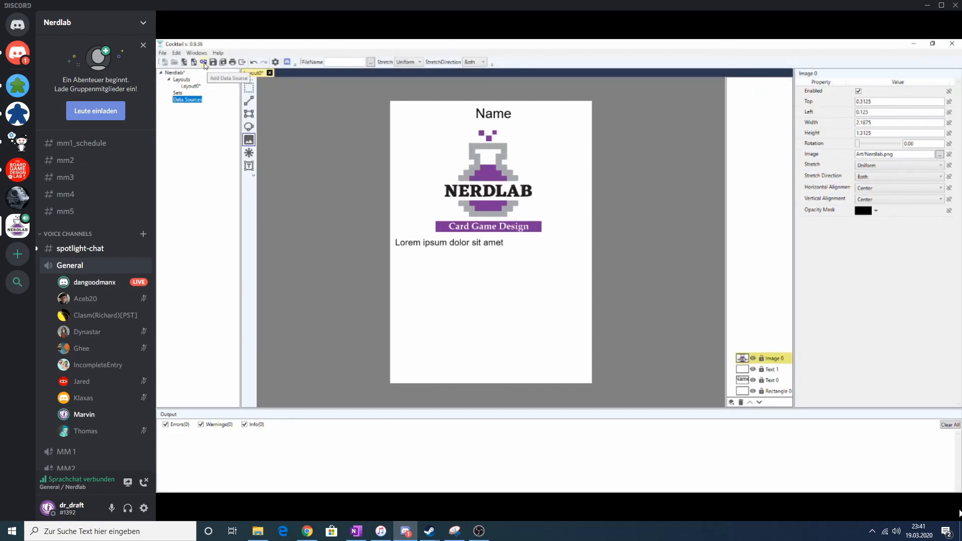
click(162, 53)
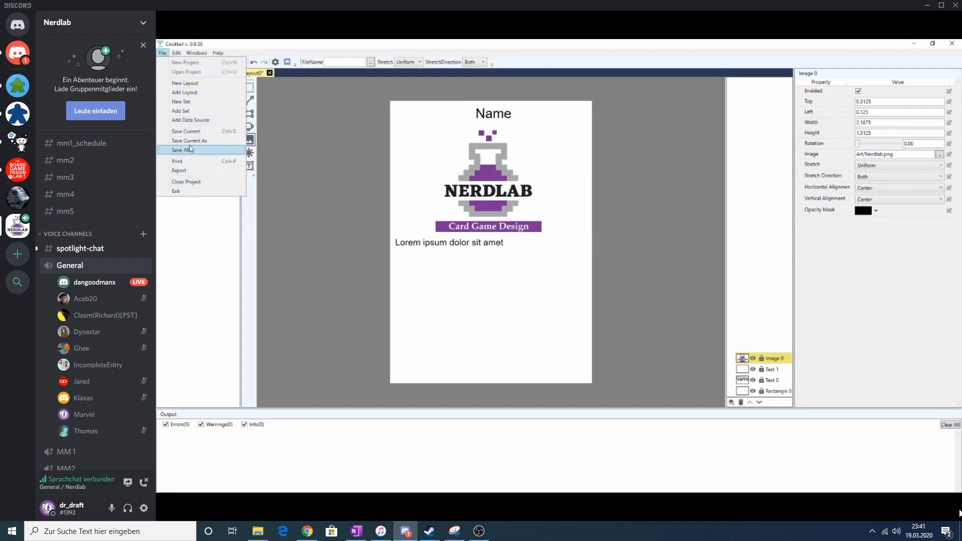
click(190, 119)
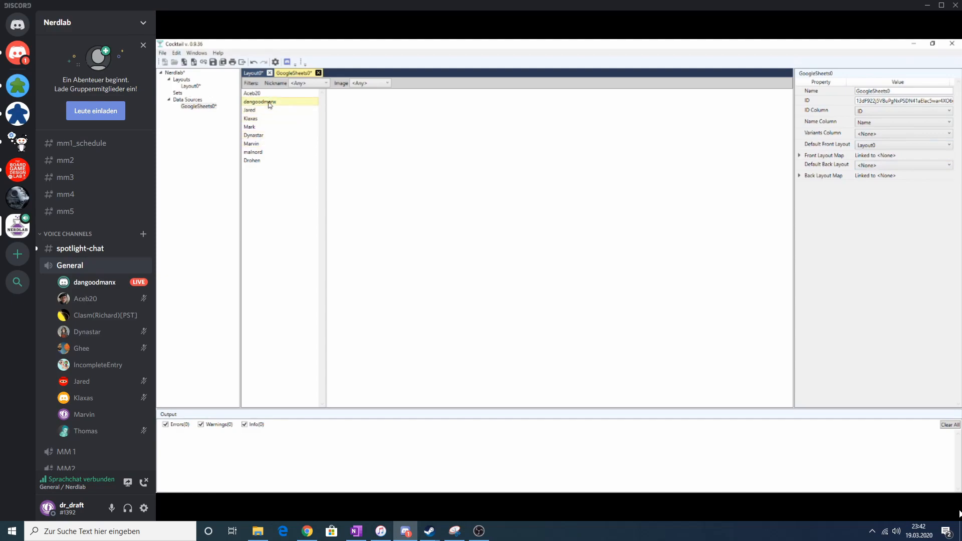
Preview the card layout for several entries of the Google Sheets data source
click(254, 144)
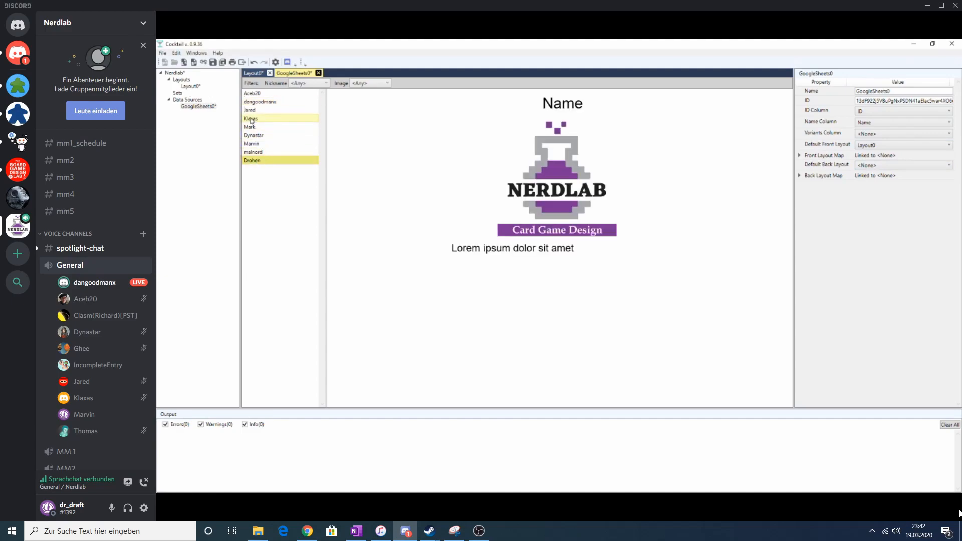
click(252, 93)
click(253, 135)
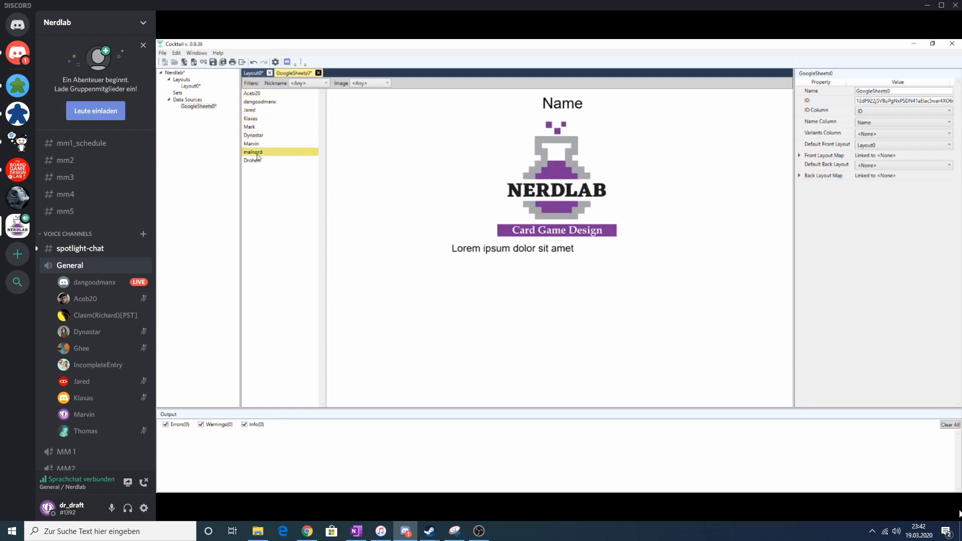
Link the text of the Name text box in Layout0 directly to the data source's Name column
click(258, 160)
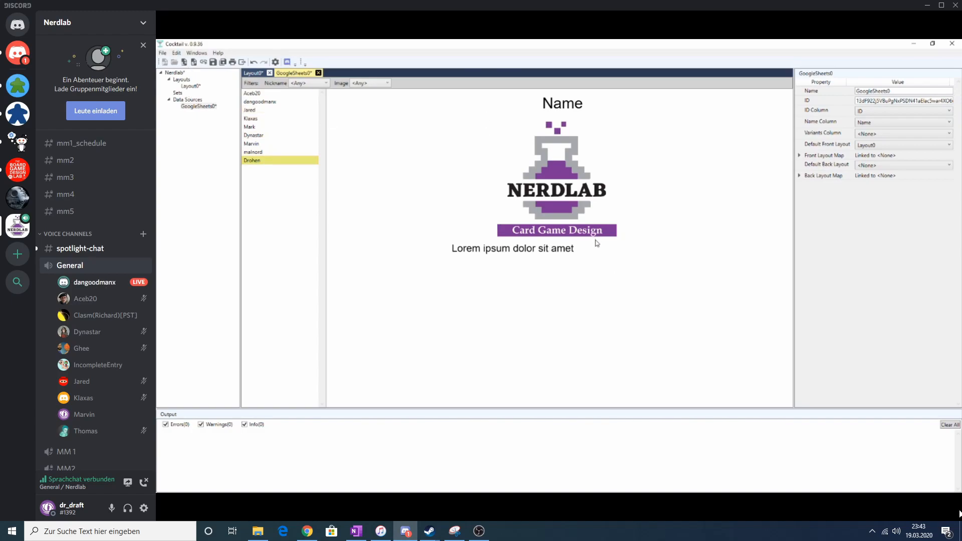
double_click(189, 86)
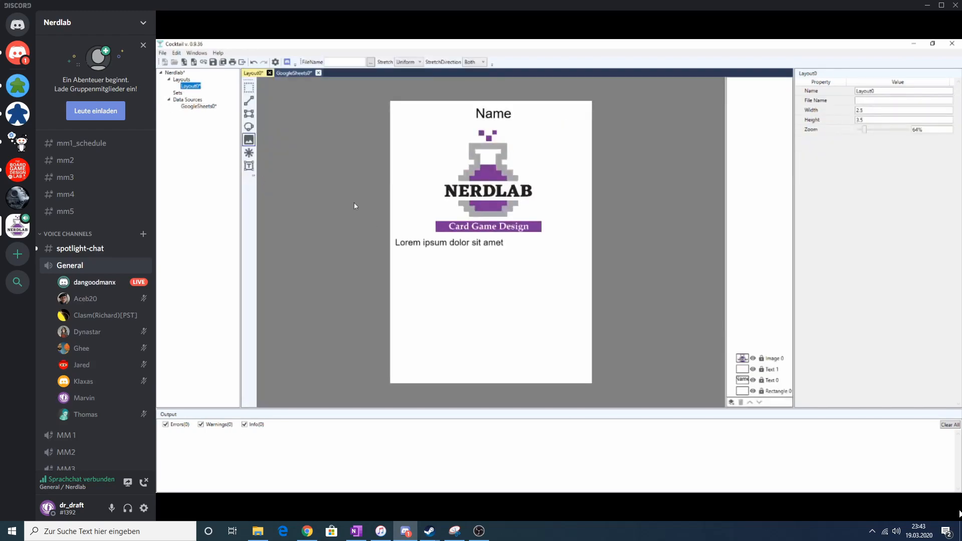
click(491, 117)
click(492, 117)
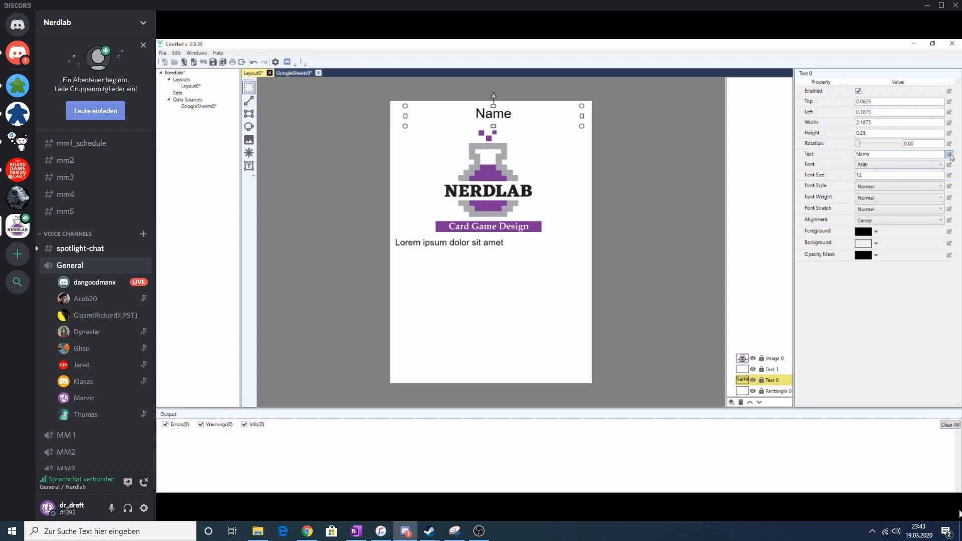
double_click(867, 154)
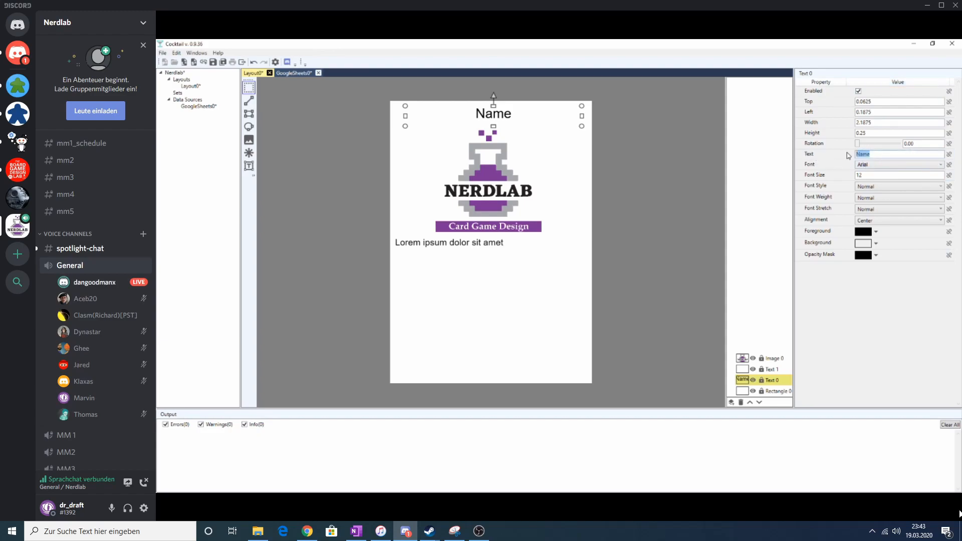
click(950, 154)
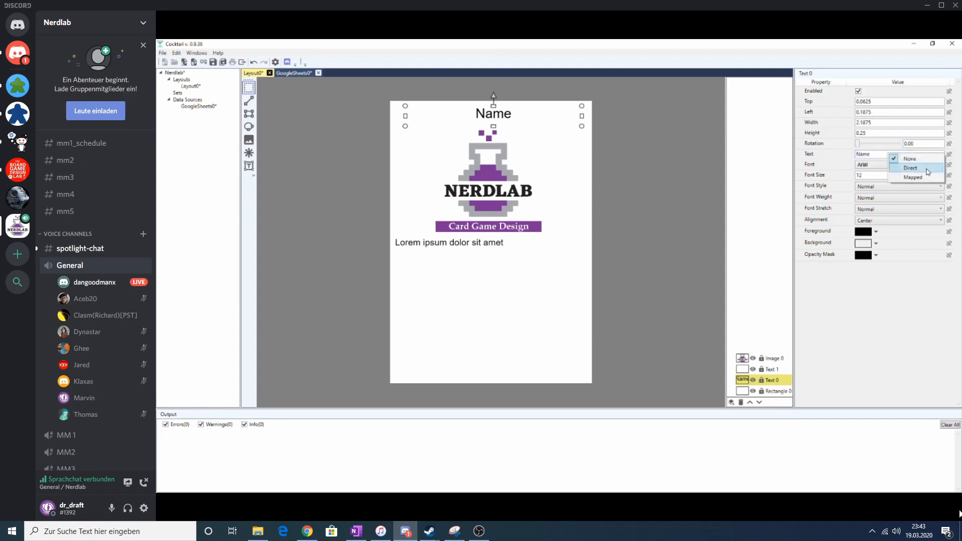
click(911, 168)
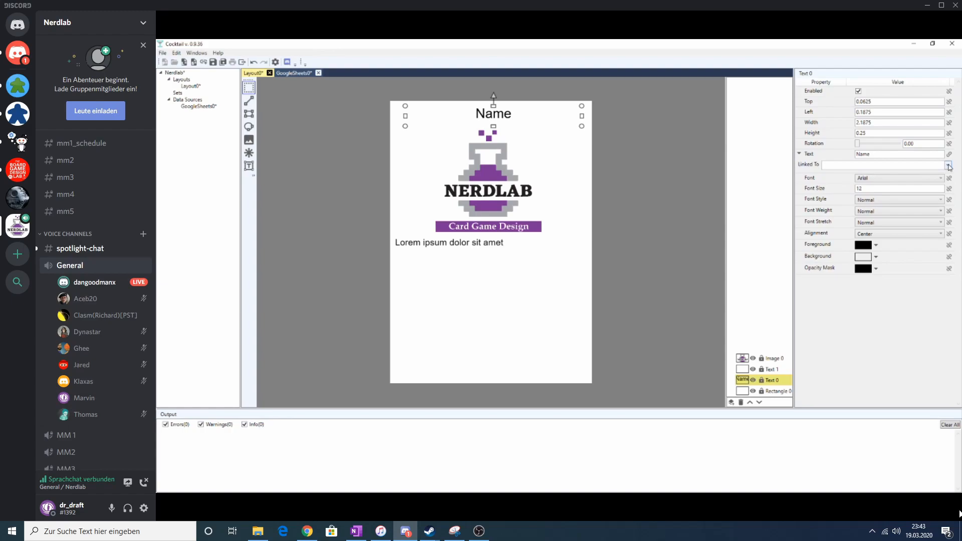
click(949, 166)
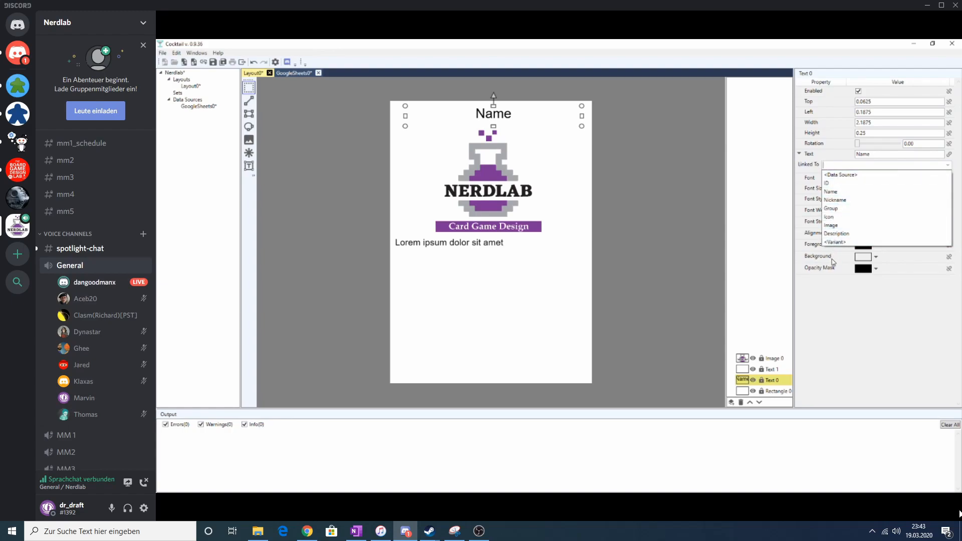
click(840, 194)
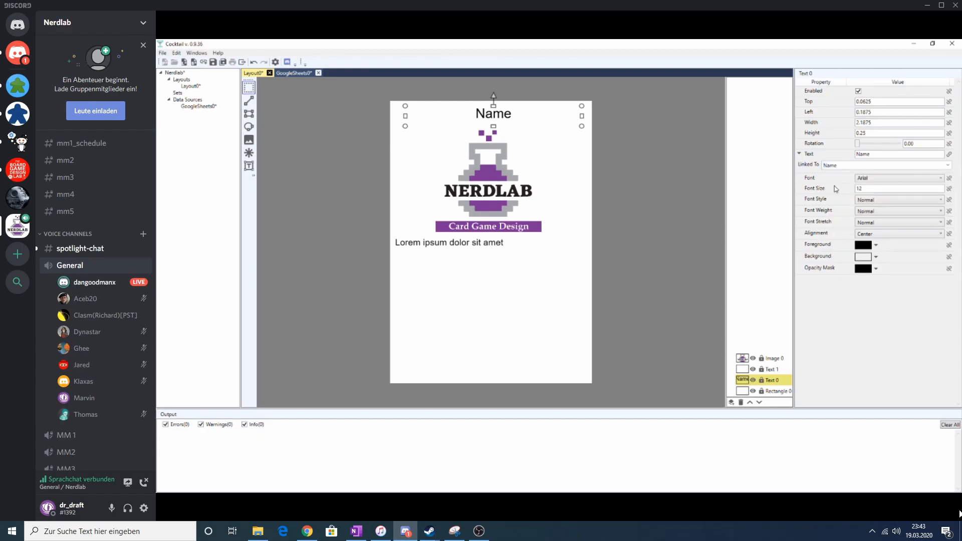
Preview several entries of the Google Sheets data source to check the linked name on the cards
double_click(184, 106)
click(259, 102)
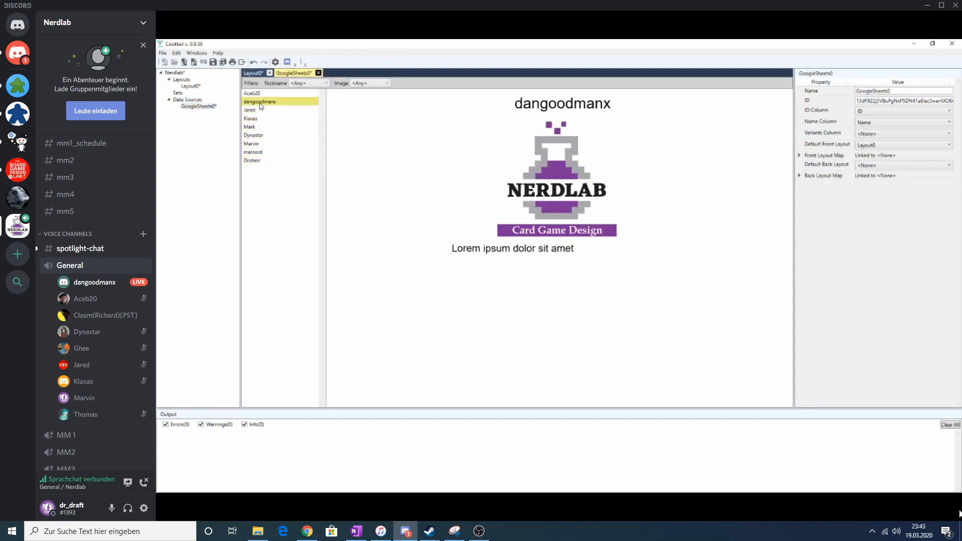
click(256, 120)
click(256, 152)
click(257, 161)
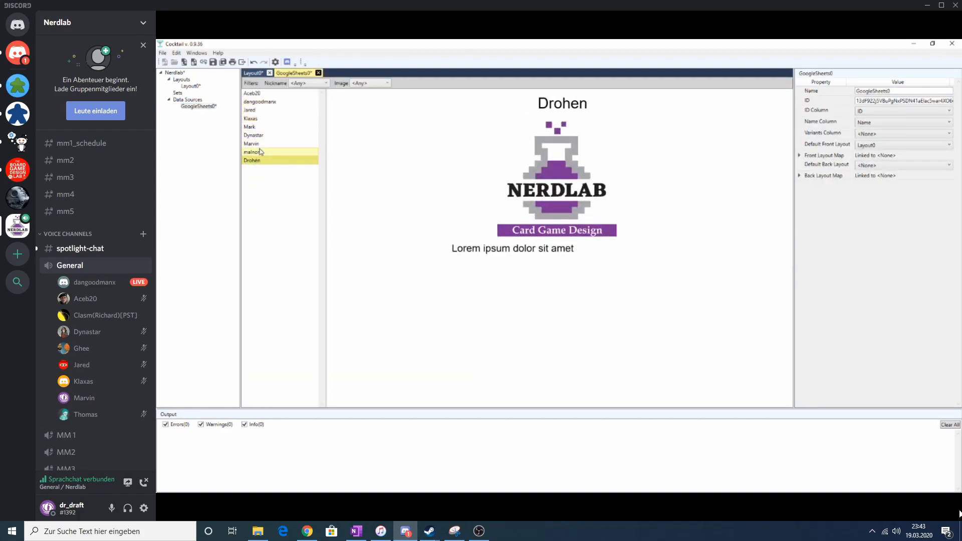
click(251, 111)
click(252, 94)
click(259, 160)
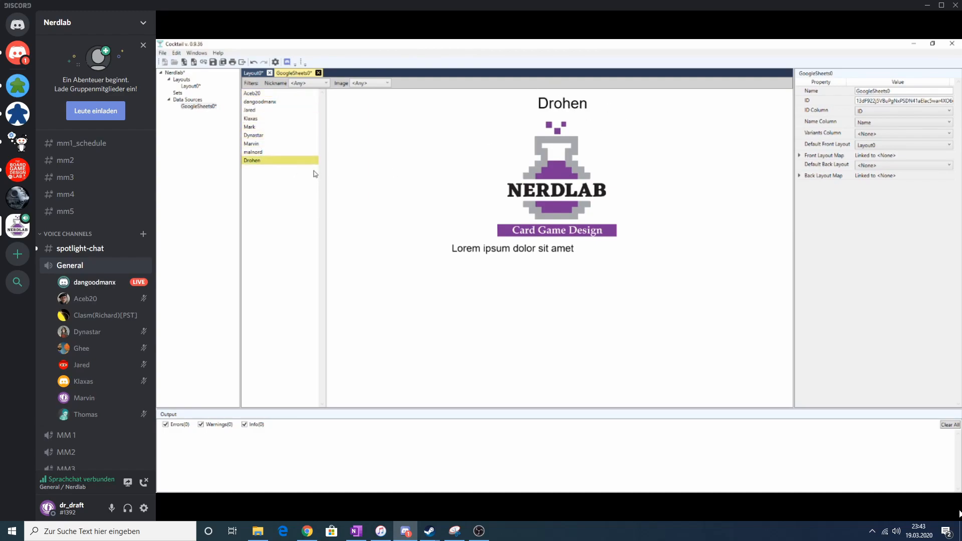
Link the text of Layout0's Lorem ipsum text box directly to the data source's Description column
double_click(191, 86)
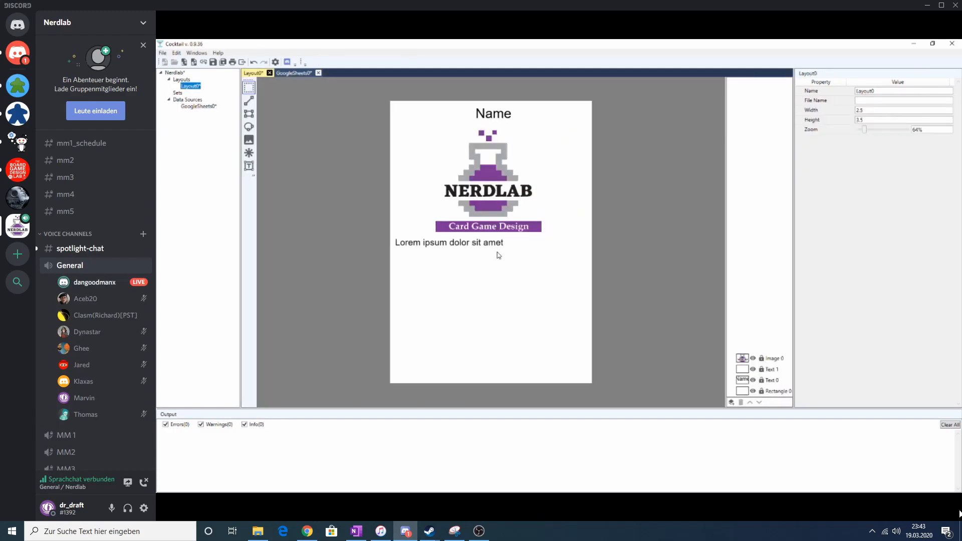
click(455, 242)
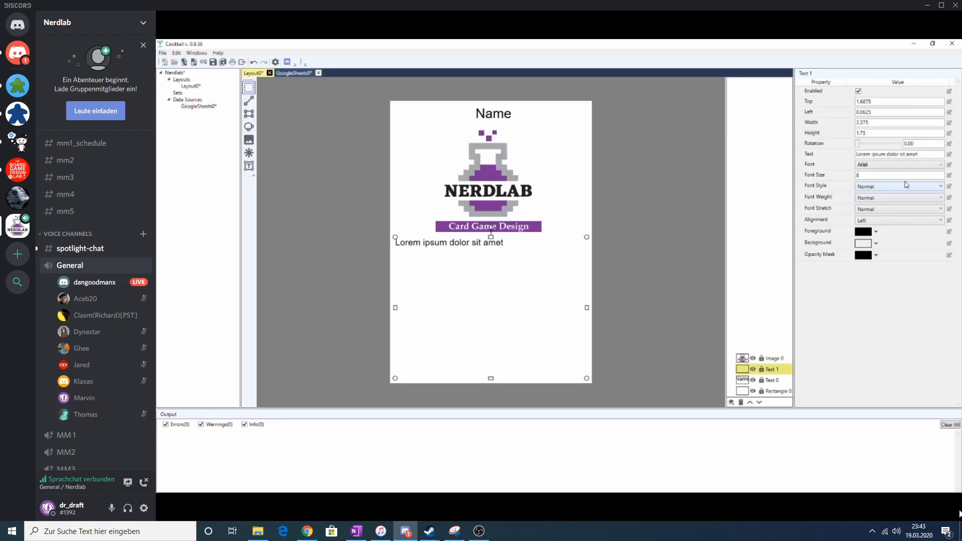
click(950, 154)
click(917, 170)
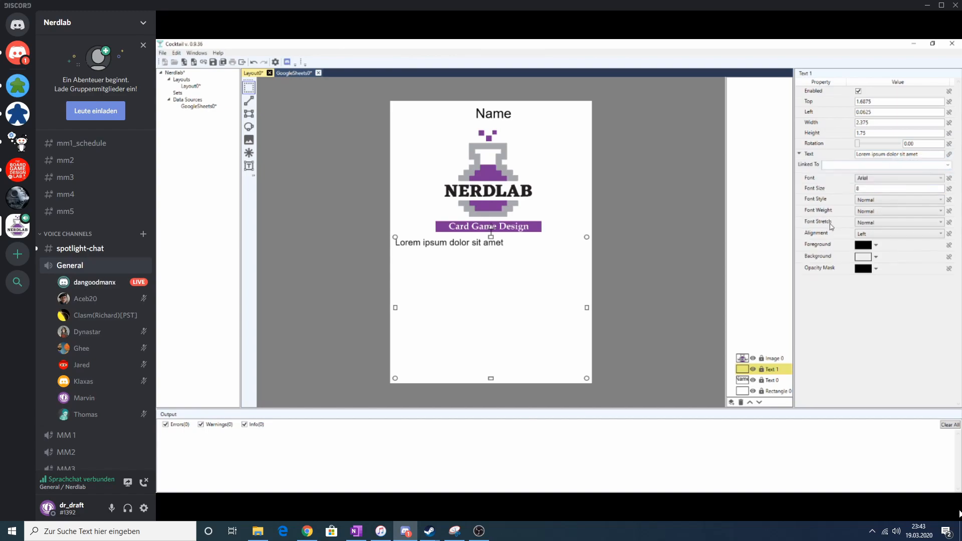
click(946, 165)
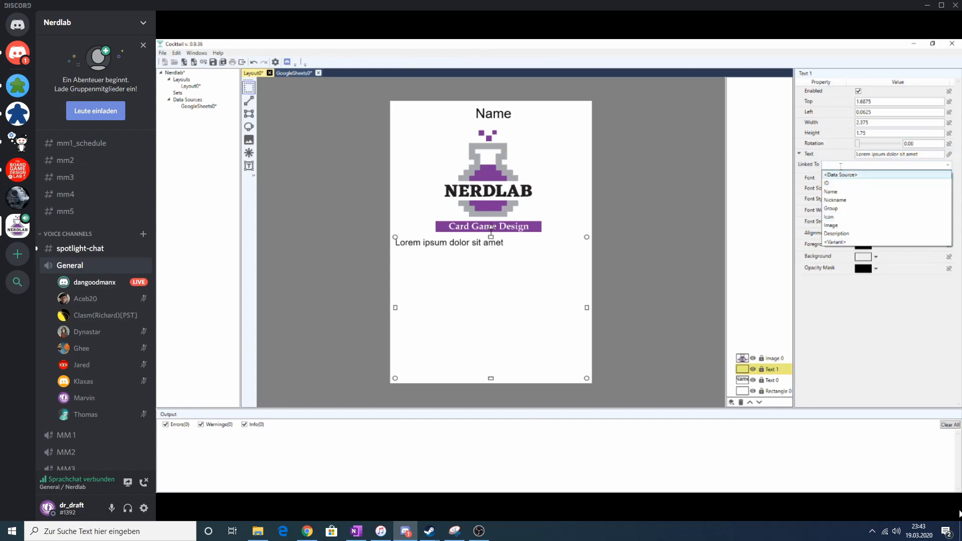
click(844, 234)
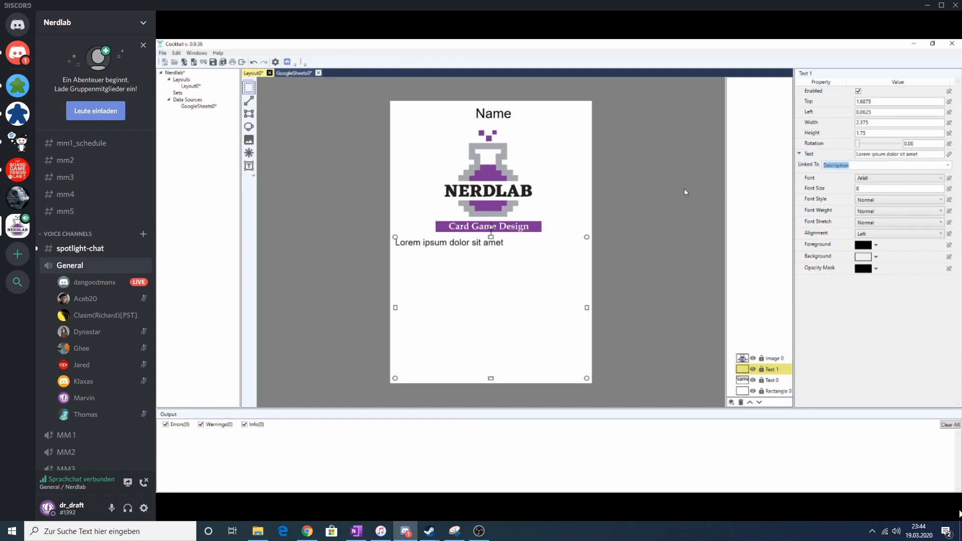
click(270, 120)
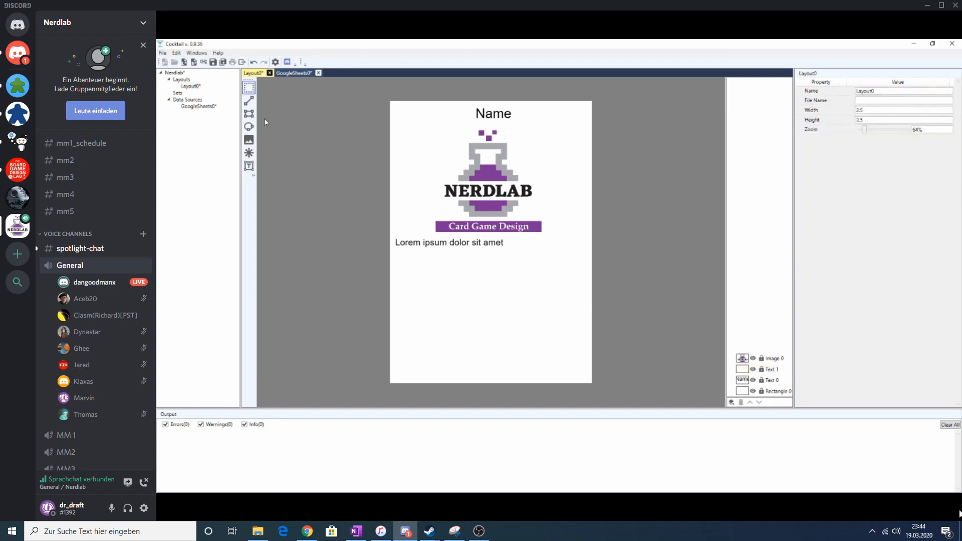
Preview the Google Sheets entries to check the linked description text on each card
double_click(199, 106)
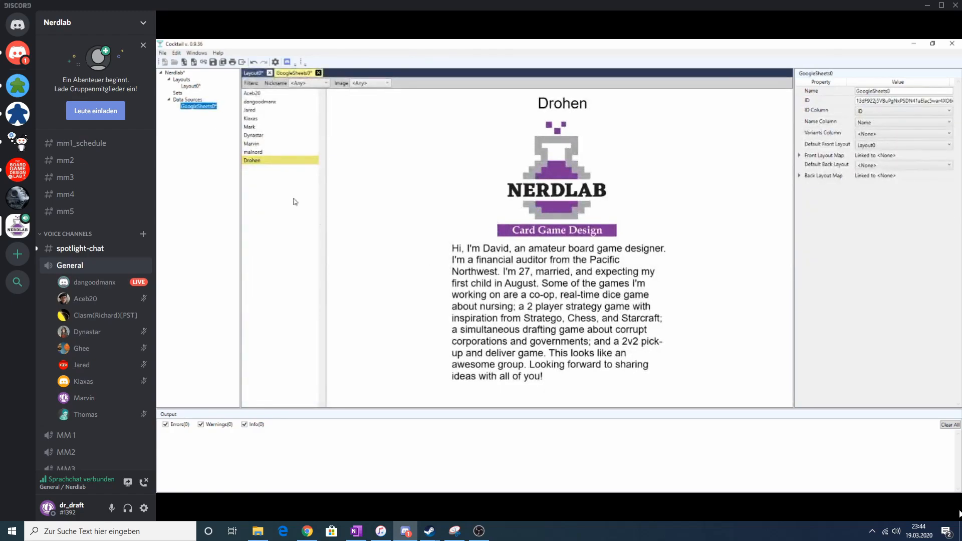
click(251, 144)
click(253, 136)
click(251, 119)
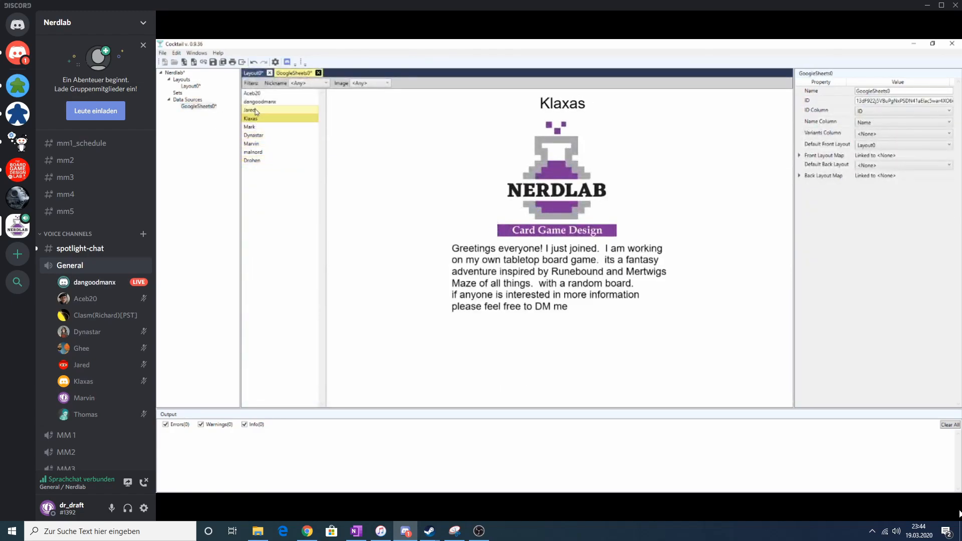
click(250, 110)
click(256, 94)
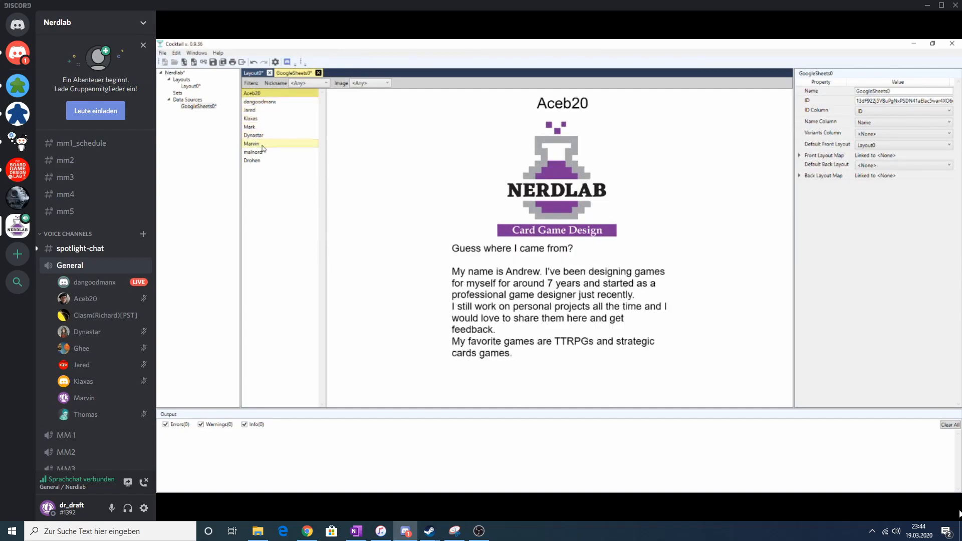
click(253, 162)
key(Up)
key(Up)
key(Up)
key(Up)
key(Up)
key(Up)
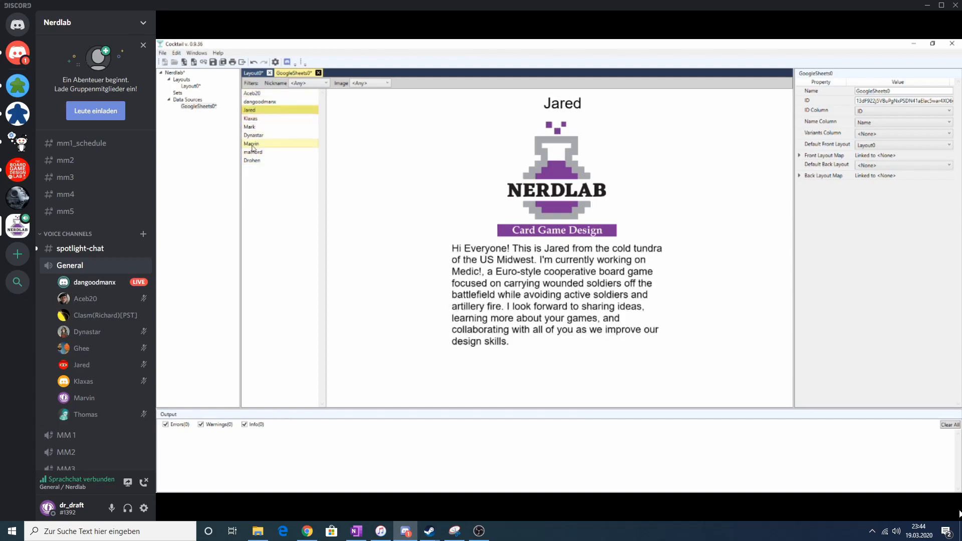
click(255, 144)
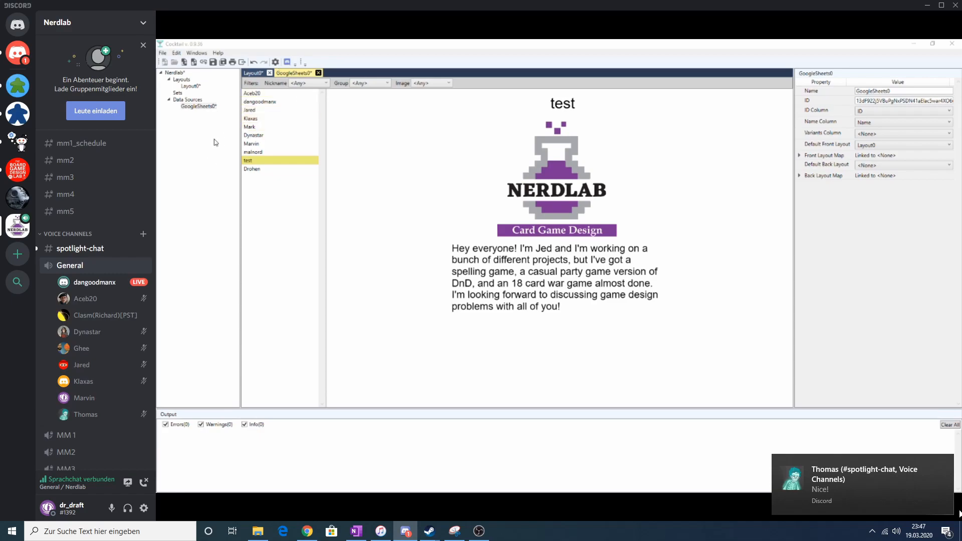
Link the Nerdlab image in Layout0 directly to the data source's Image column
double_click(191, 86)
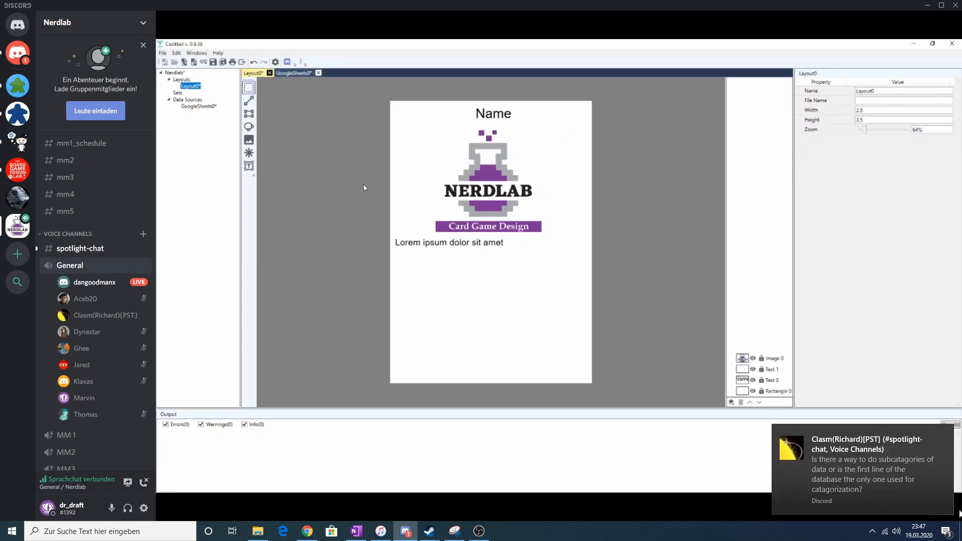
click(487, 190)
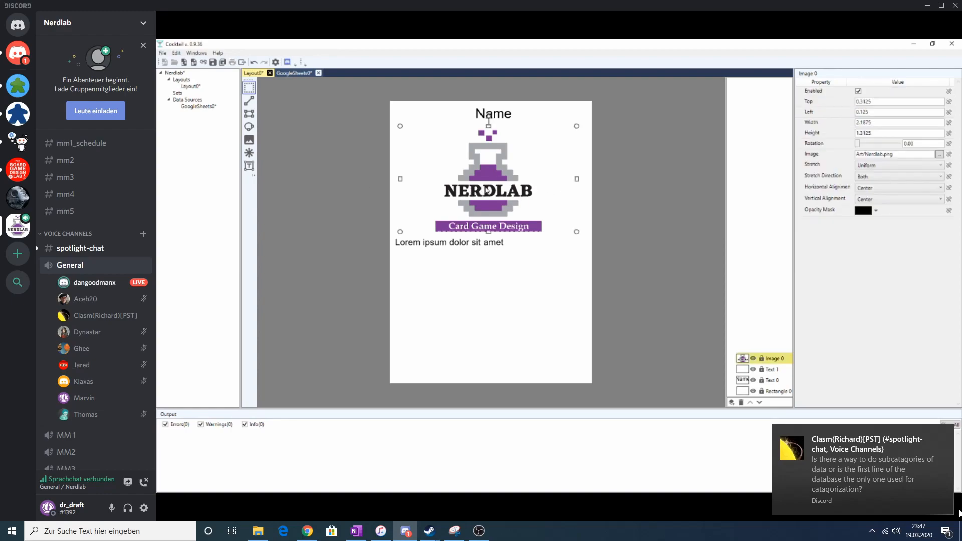
click(940, 155)
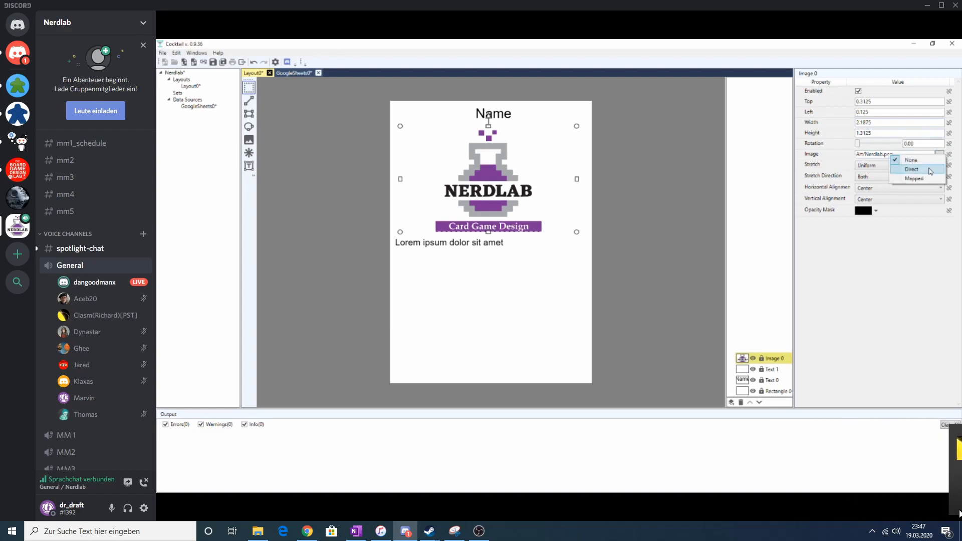
click(931, 170)
click(948, 165)
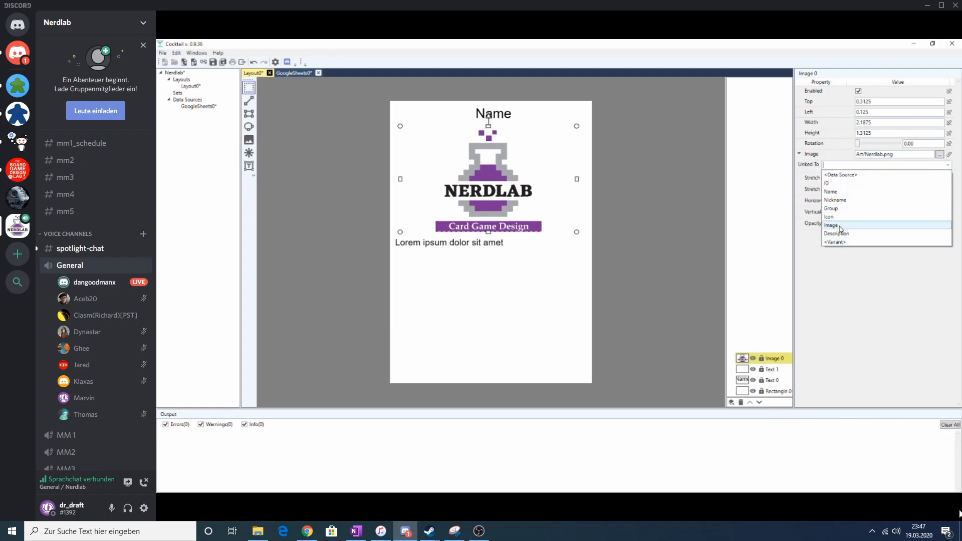
click(840, 226)
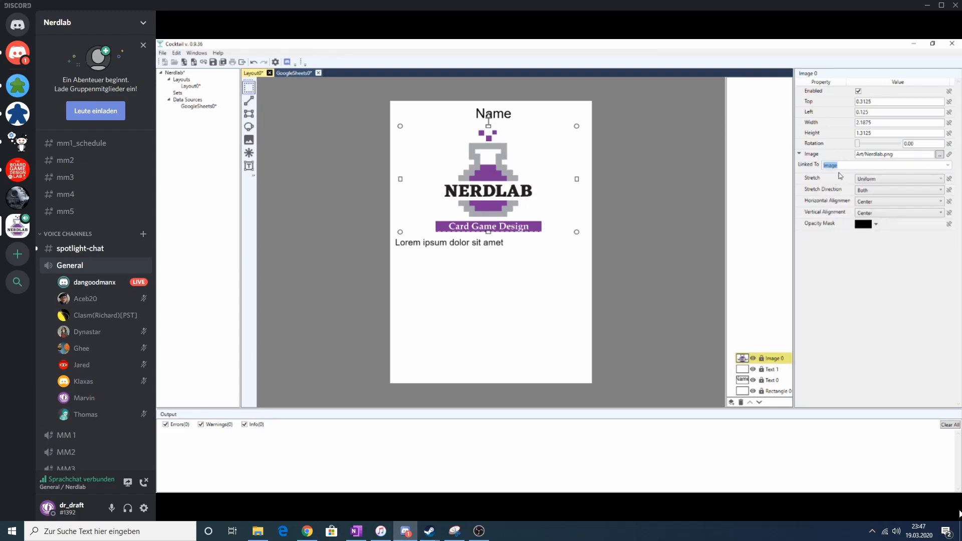
click(625, 187)
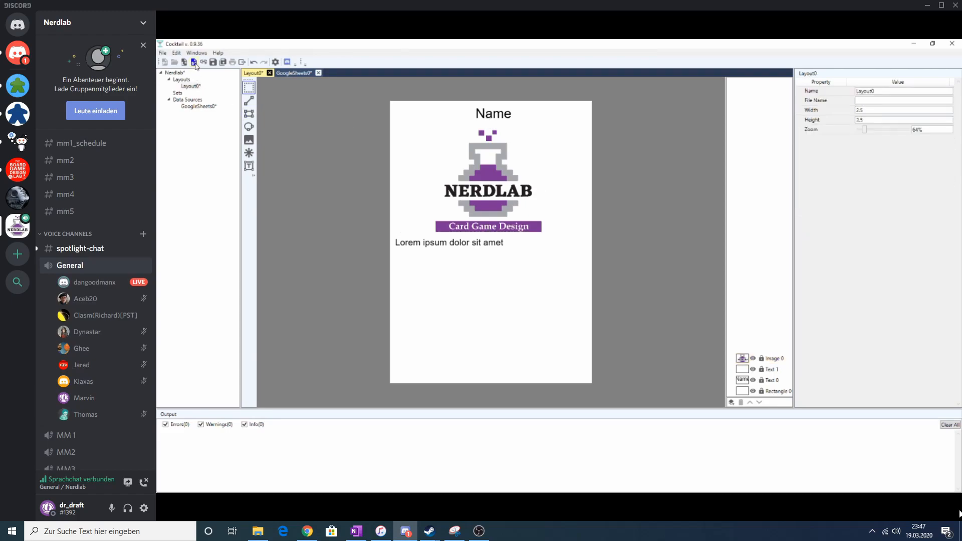
Place an image about 0.31 wide and 0.31 high in the card's upper-left corner, using gray.png from the Art folder
click(248, 140)
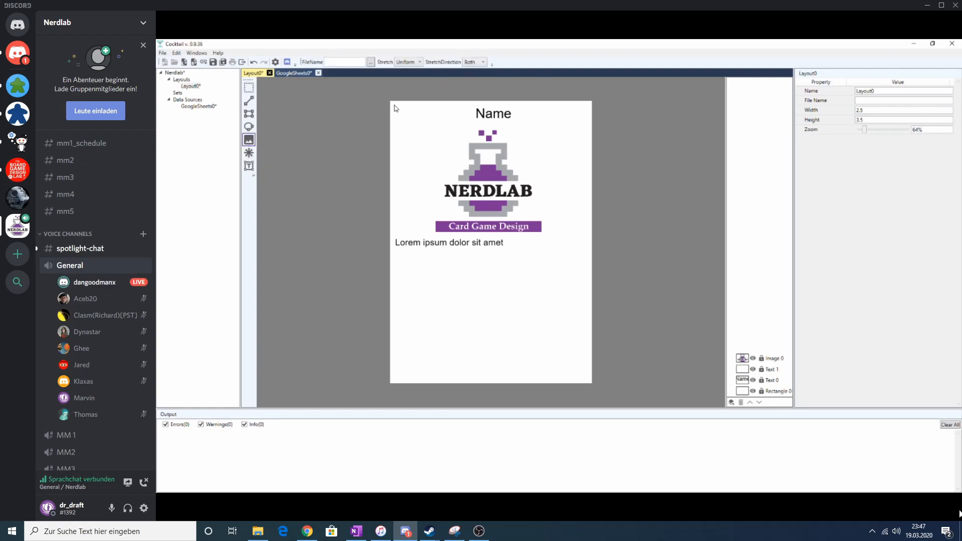
drag(395, 106, 421, 133)
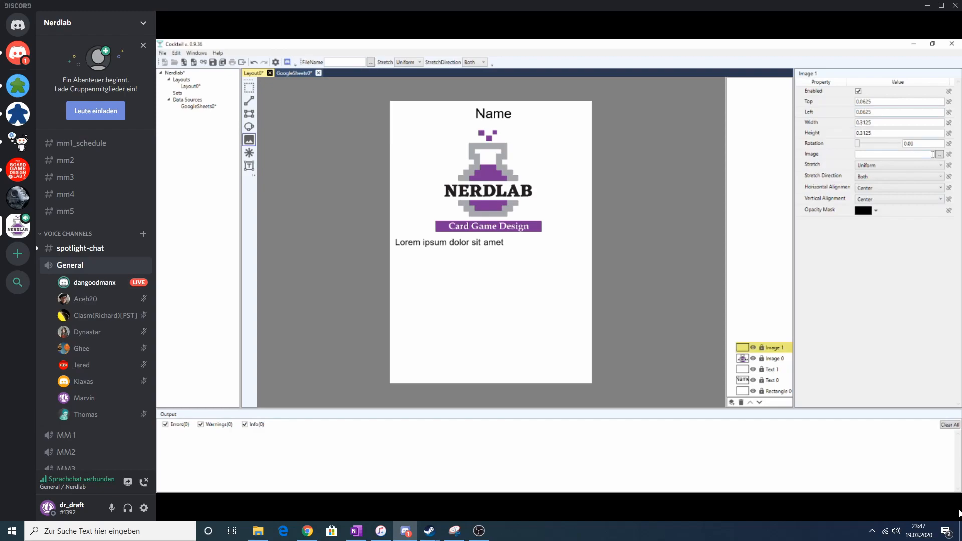
click(939, 156)
click(260, 113)
double_click(260, 112)
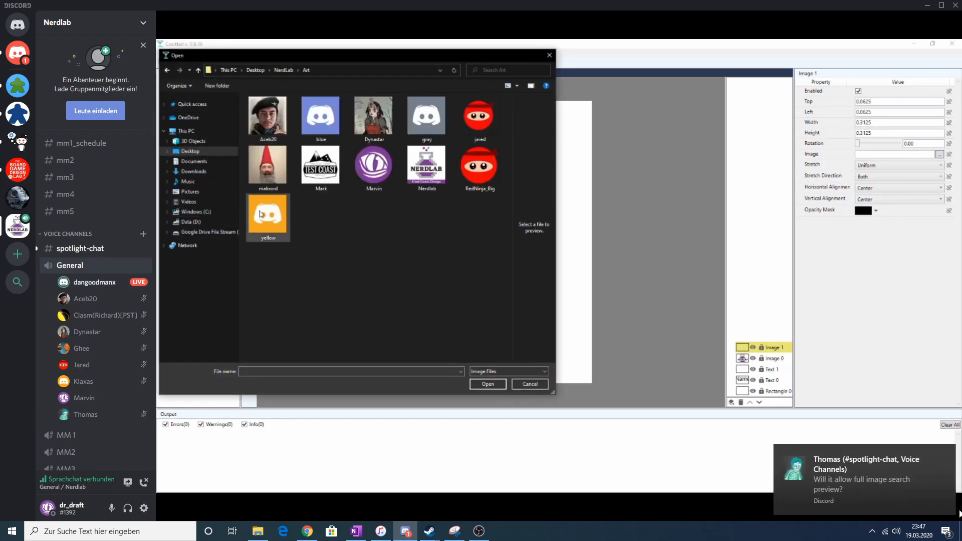
double_click(438, 142)
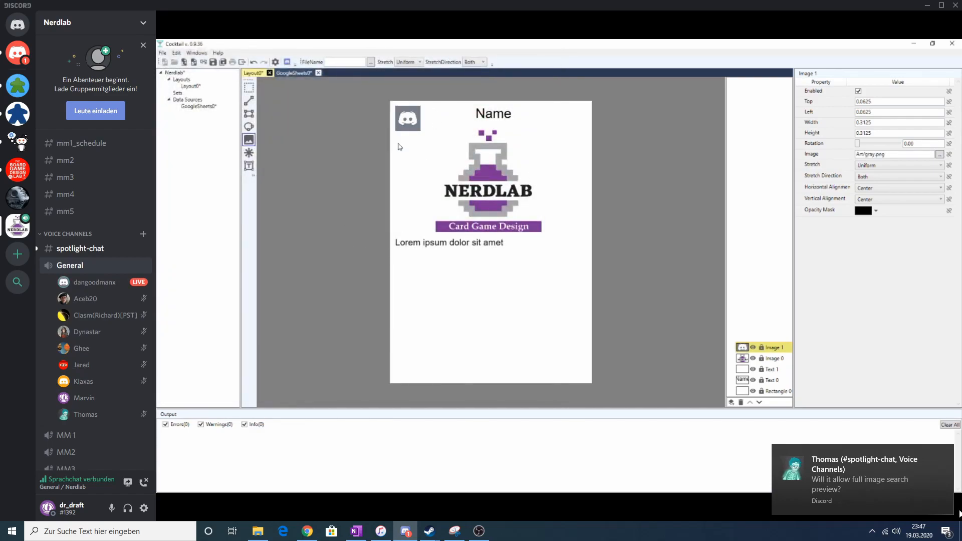
Link the small corner image directly to the data source's Icon column
click(948, 157)
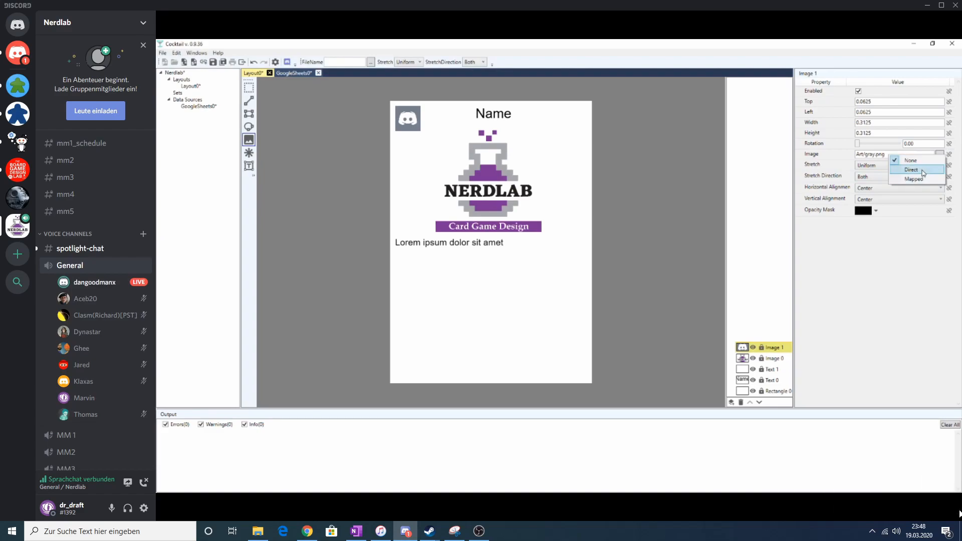
click(925, 170)
click(947, 165)
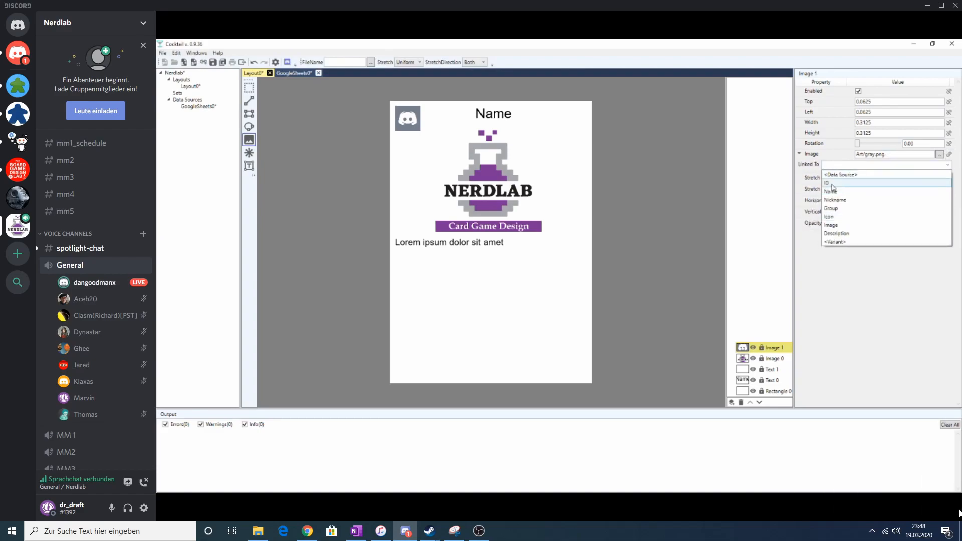
click(832, 216)
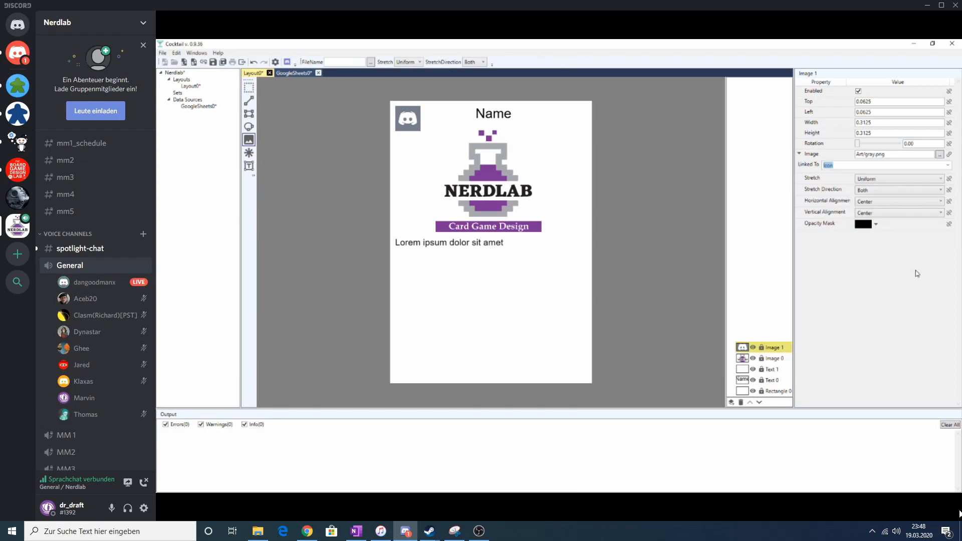
Preview the Google Sheets entries to check the linked icon on each card
double_click(198, 107)
click(271, 109)
click(270, 143)
click(270, 170)
click(265, 127)
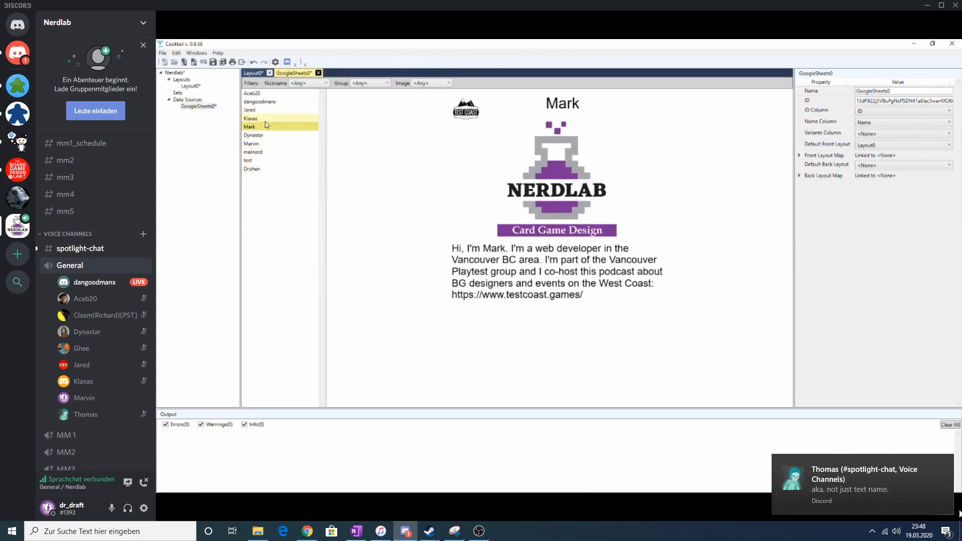
click(265, 152)
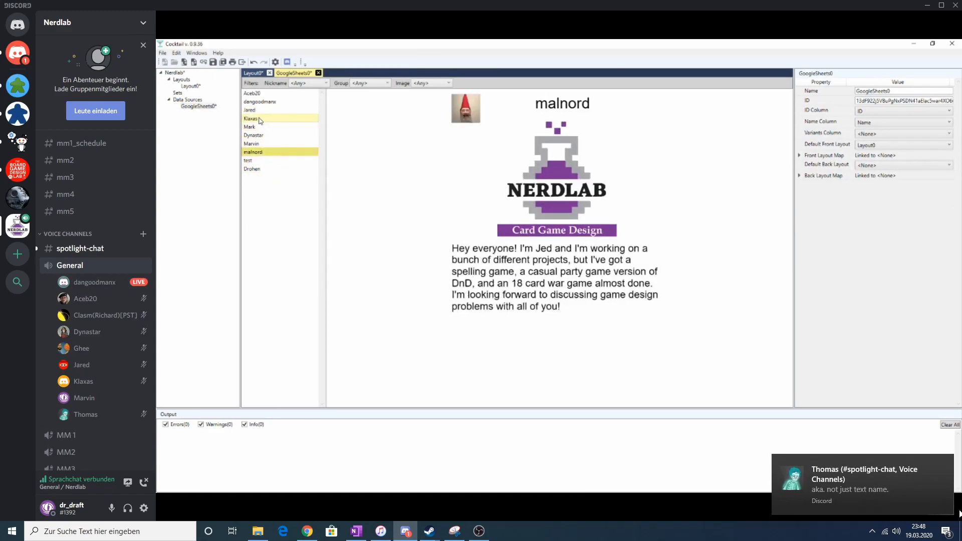
click(254, 111)
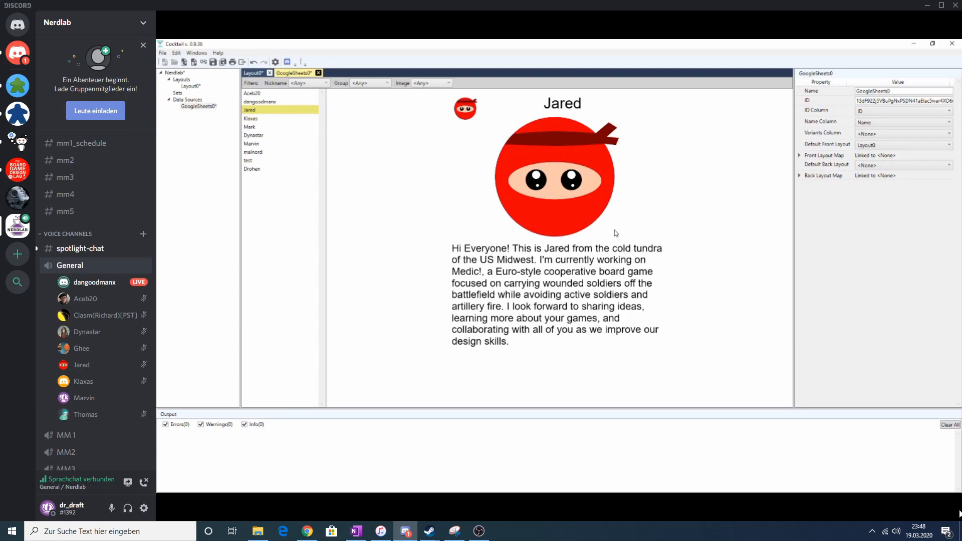
click(261, 102)
click(257, 135)
click(254, 152)
click(254, 169)
click(253, 135)
click(257, 102)
click(261, 95)
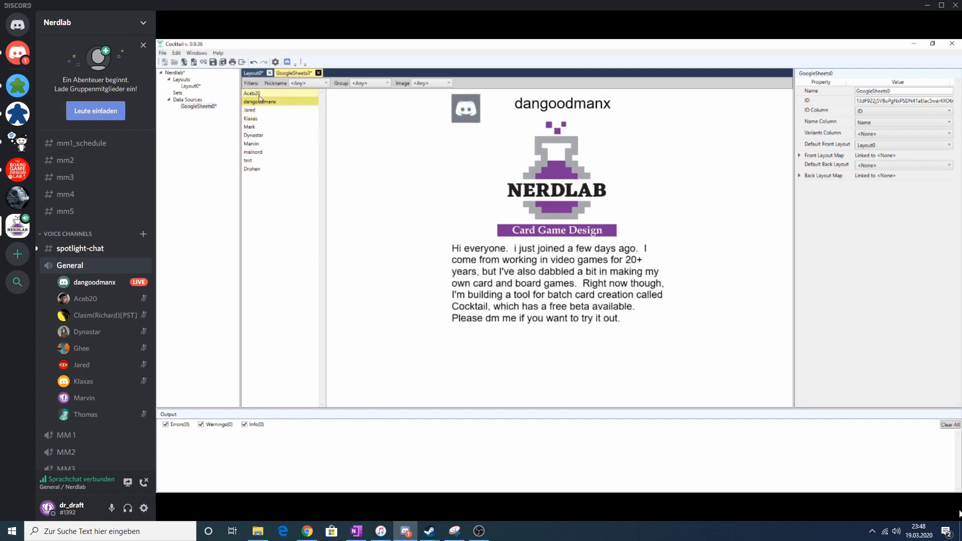
click(256, 110)
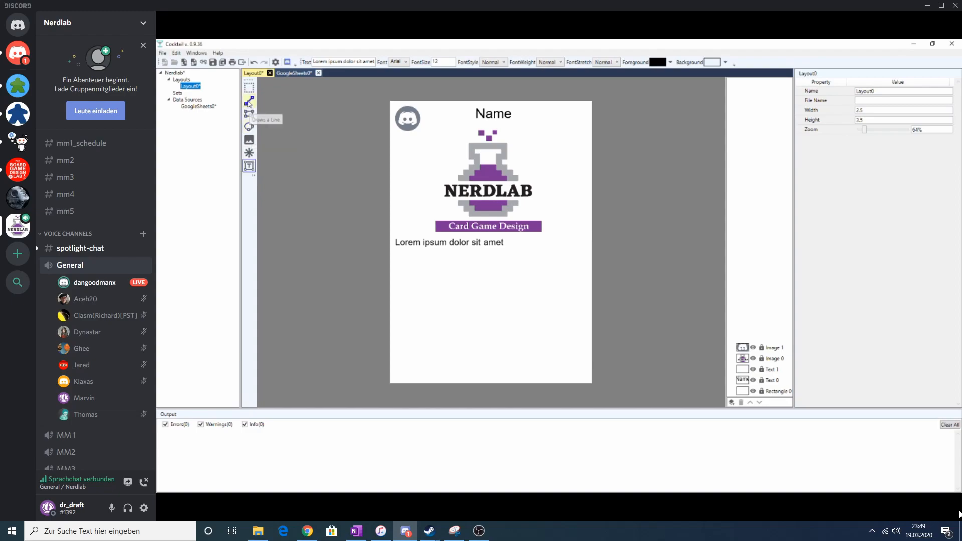
Draw a narrow vertical rectangle about 0.31 wide and 1.38 high below the round icon, and move the icon layer above it
drag(396, 123, 421, 233)
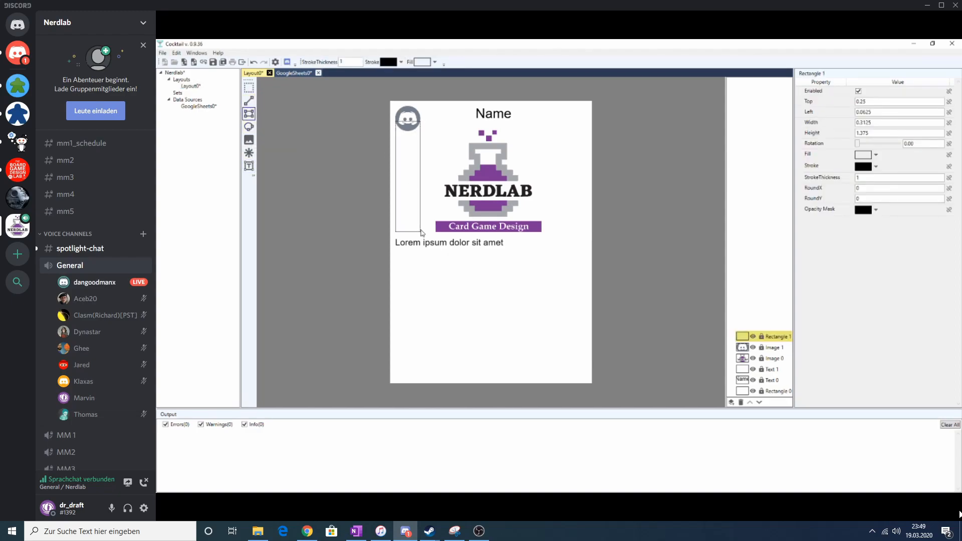
click(775, 348)
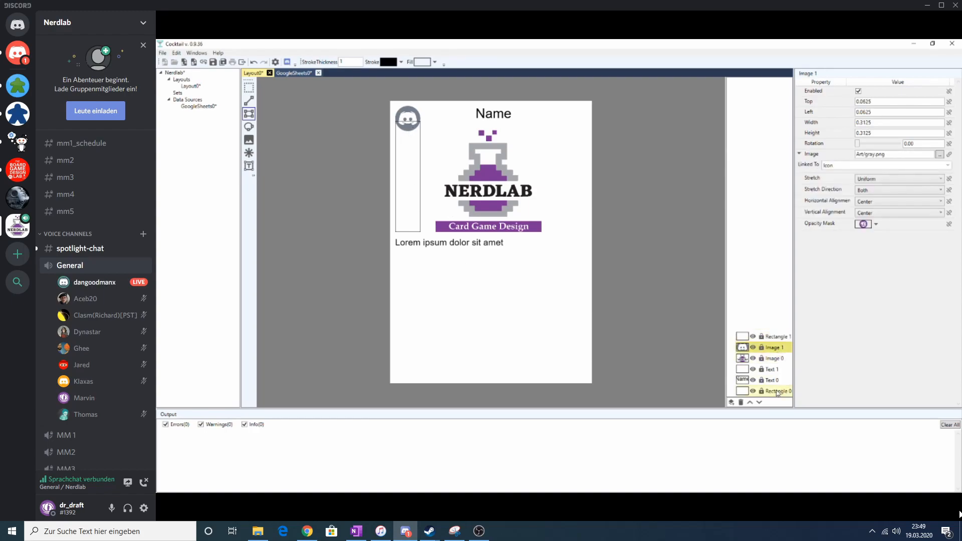
click(751, 403)
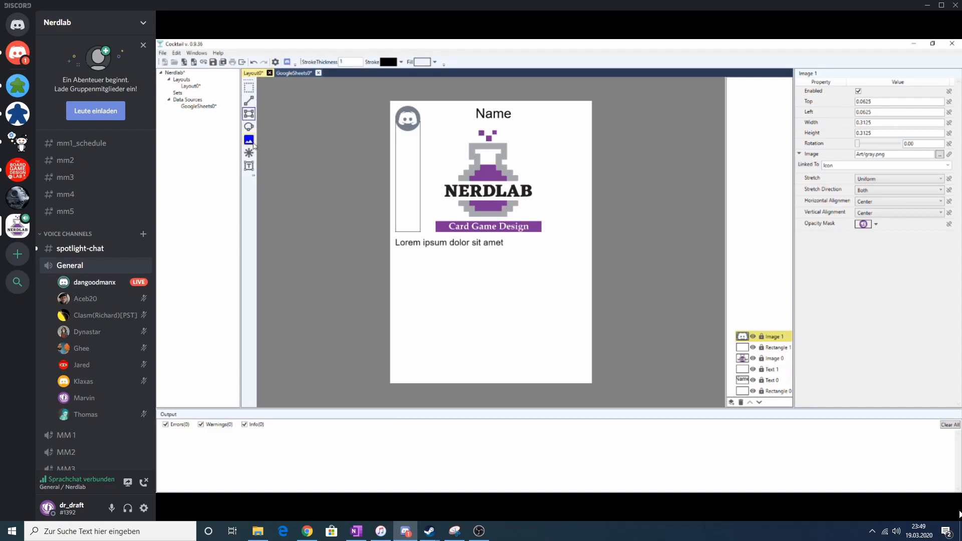
Add a text frame about 2.19 wide and 0.25 high reading "Group" below the icon, with font size 10
click(249, 166)
drag(404, 128, 581, 152)
drag(770, 130, 646, 153)
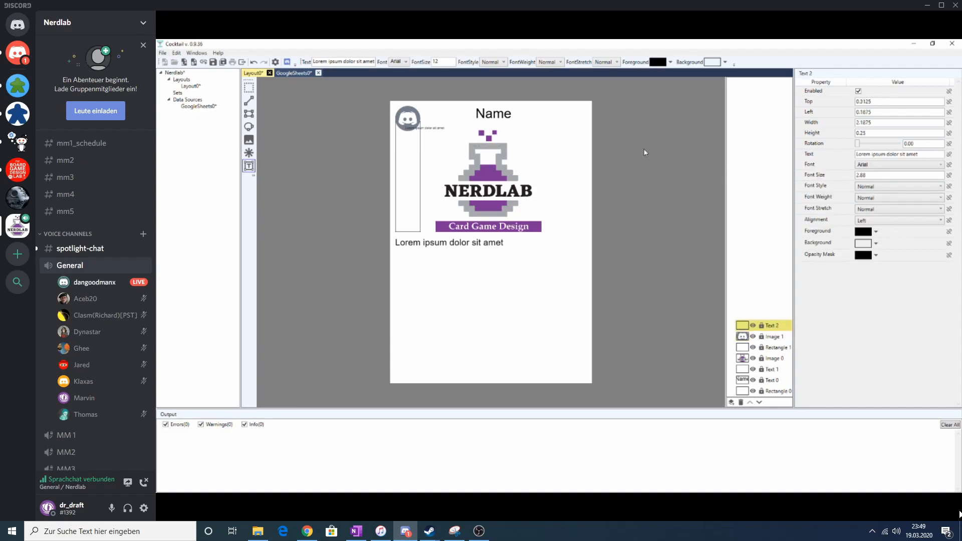
drag(921, 155, 712, 137)
text(Grou)
key(Tab)
key(Tab)
text(10)
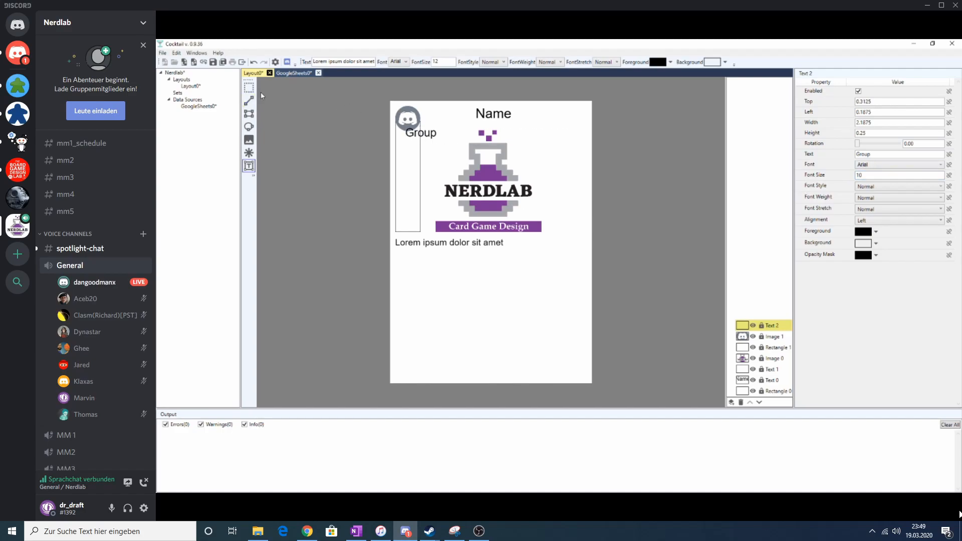
Rotate the "Group" text to 270 degrees and move it onto the narrow vertical rectangle
click(248, 87)
drag(494, 116, 421, 140)
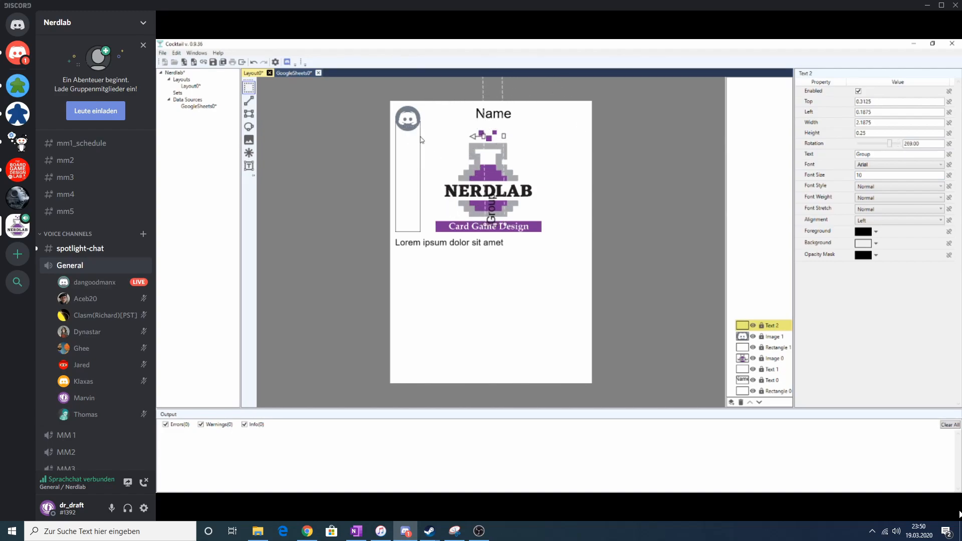
drag(916, 144, 870, 146)
text(270)
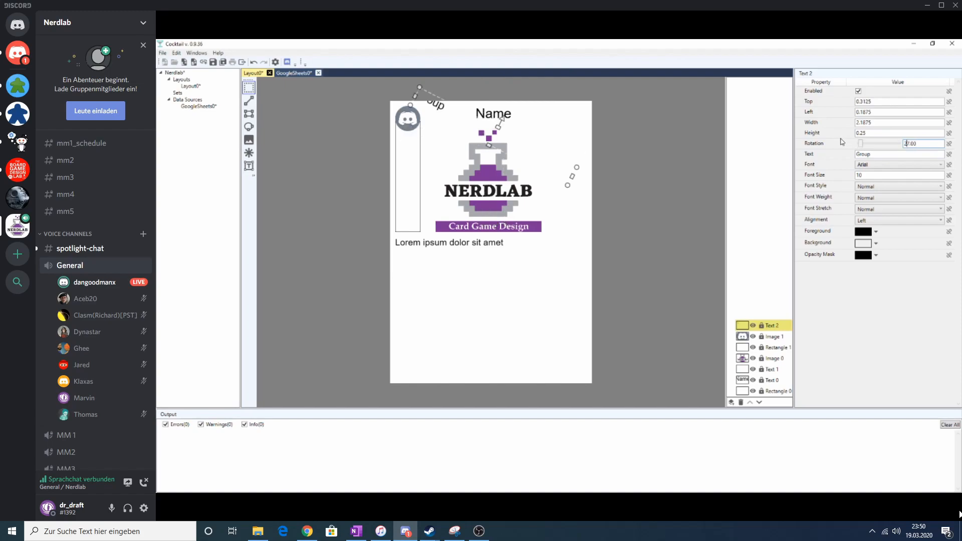
drag(496, 134, 408, 137)
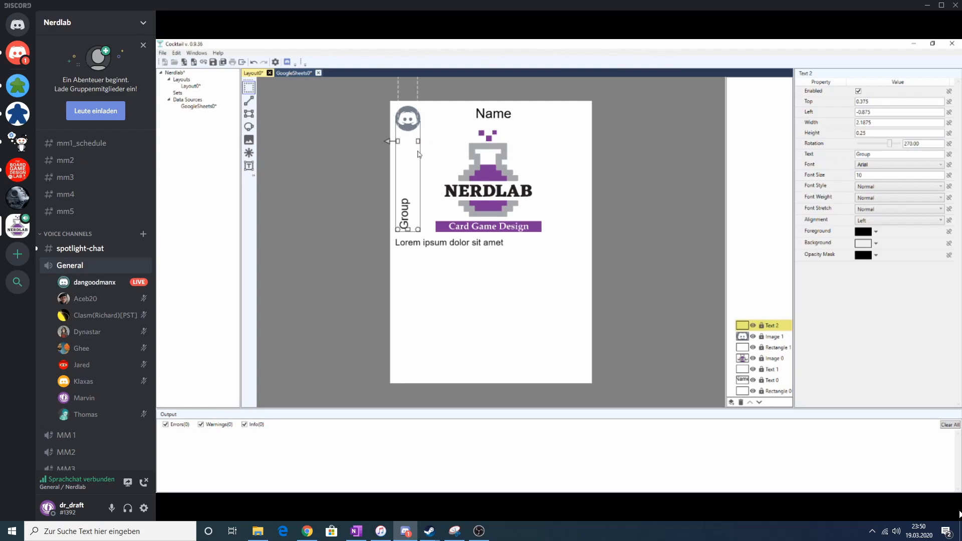
Shorten the rotated "Group" text frame to about 1.16 so it ends below the icon, and align its text to the right
scroll(422, 154, down, 2)
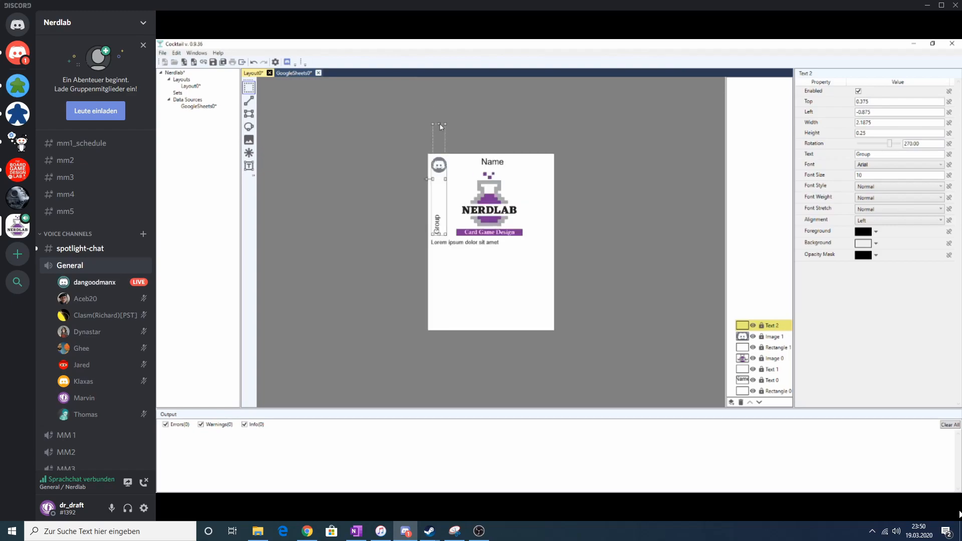
drag(439, 125, 440, 168)
click(936, 225)
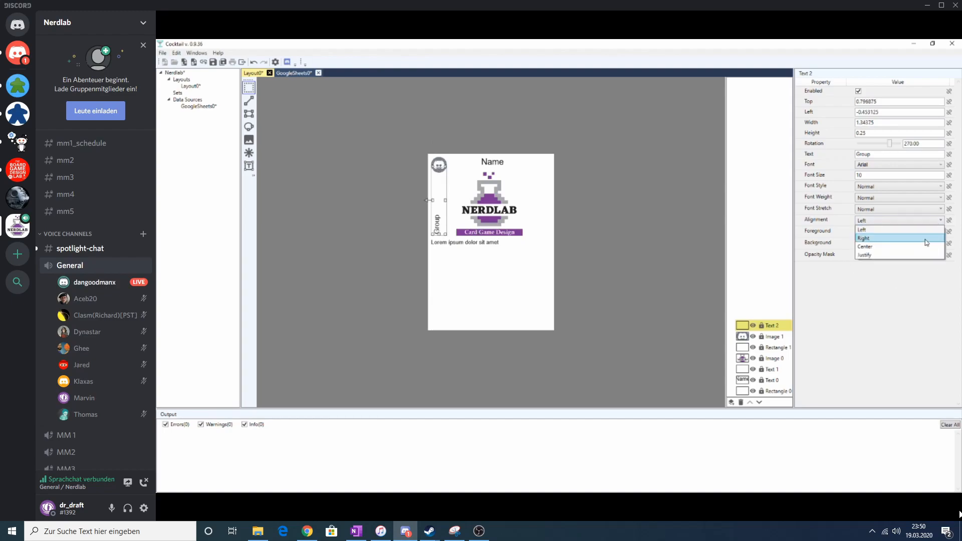
click(926, 242)
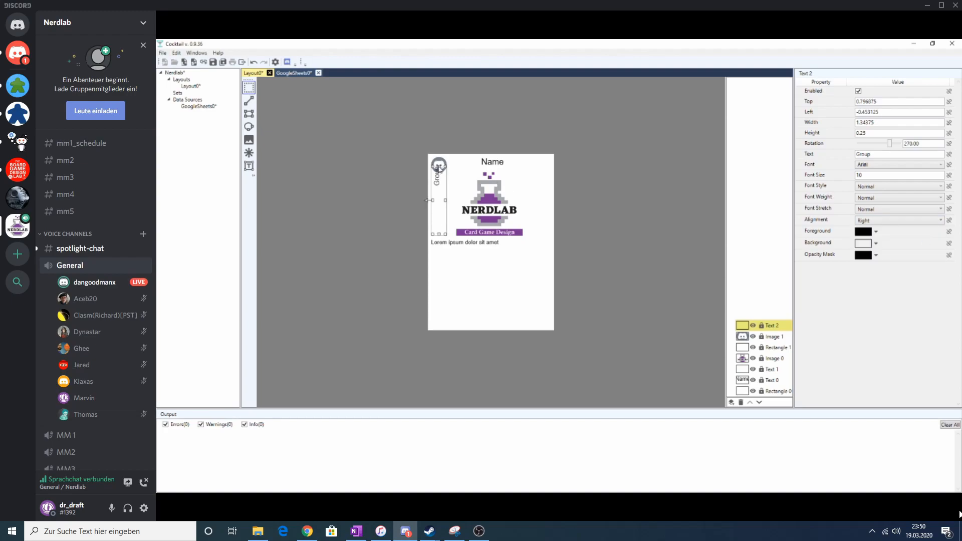
scroll(439, 170, up, 3)
drag(389, 107, 390, 127)
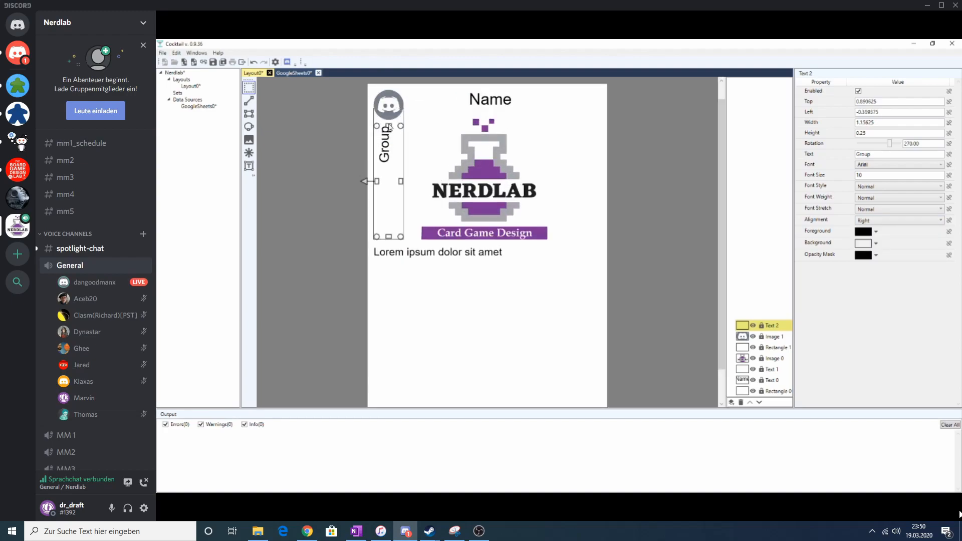
click(442, 164)
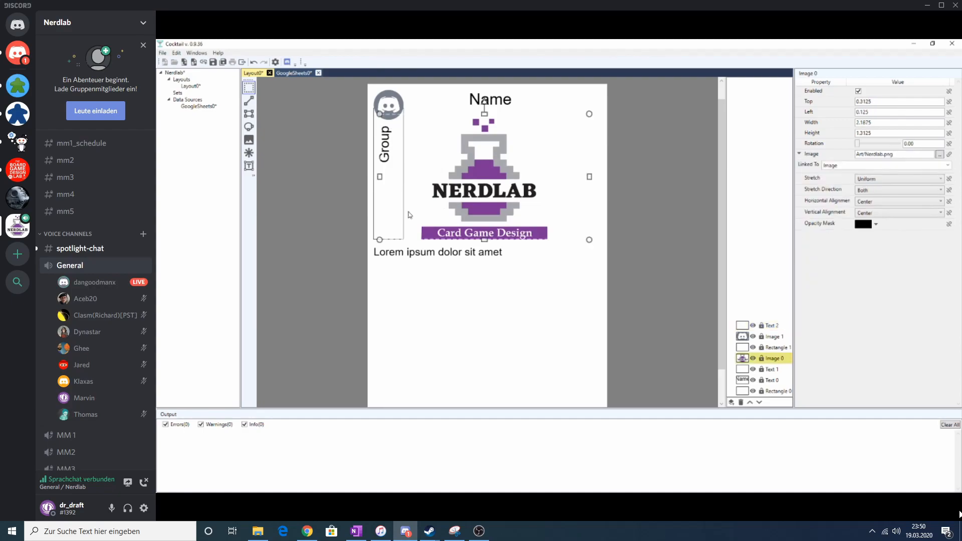
click(322, 206)
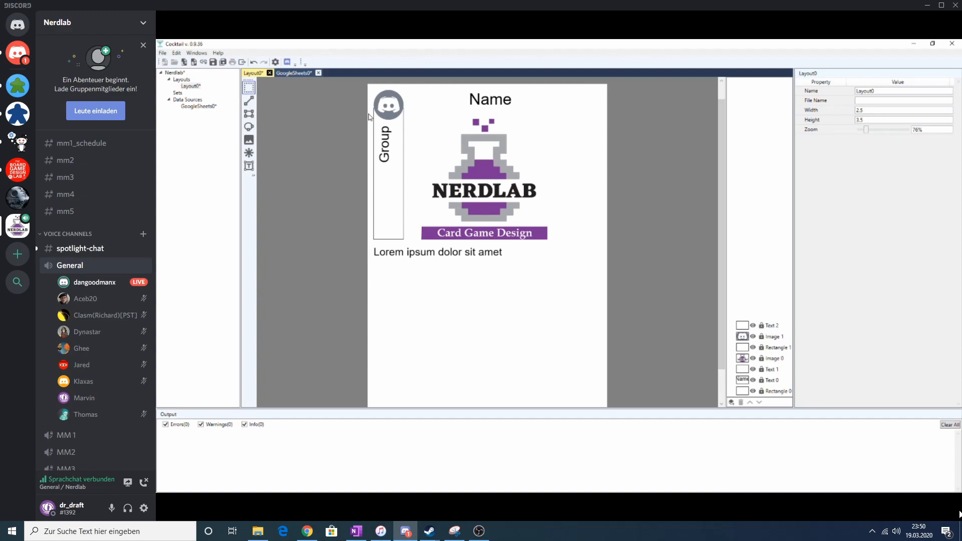
Create a layer group containing Text 2 and Rectangle 1, and place the Image 1 layer above the group
click(731, 403)
click(775, 316)
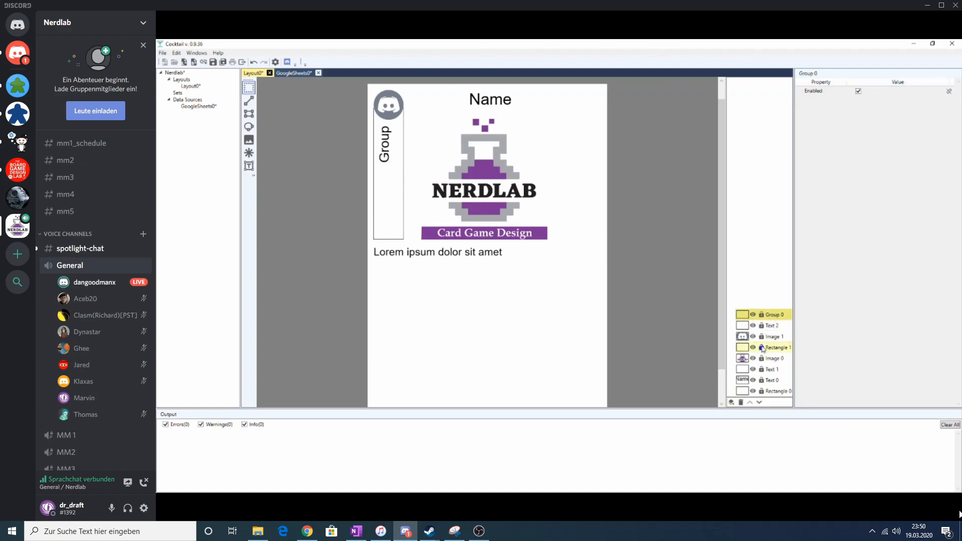
click(776, 328)
mouse_move(771, 331)
mouse_down()
mouse_move(775, 320)
mouse_move(776, 347)
mouse_move(776, 330)
mouse_up()
click(774, 348)
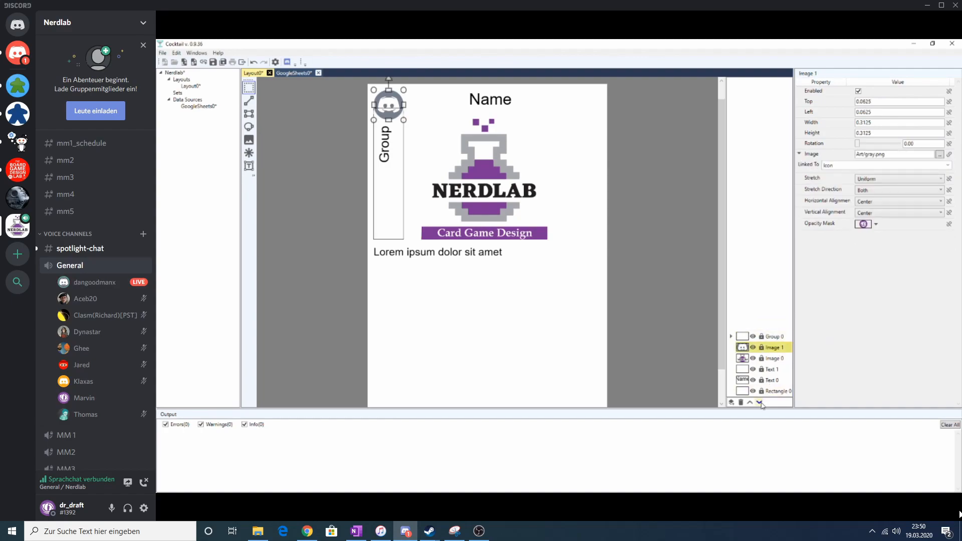
click(750, 403)
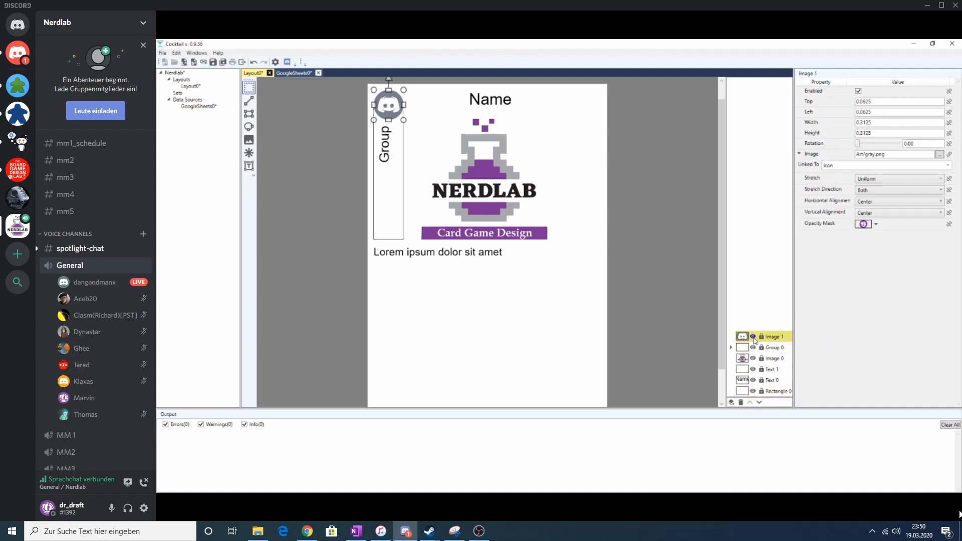
click(733, 348)
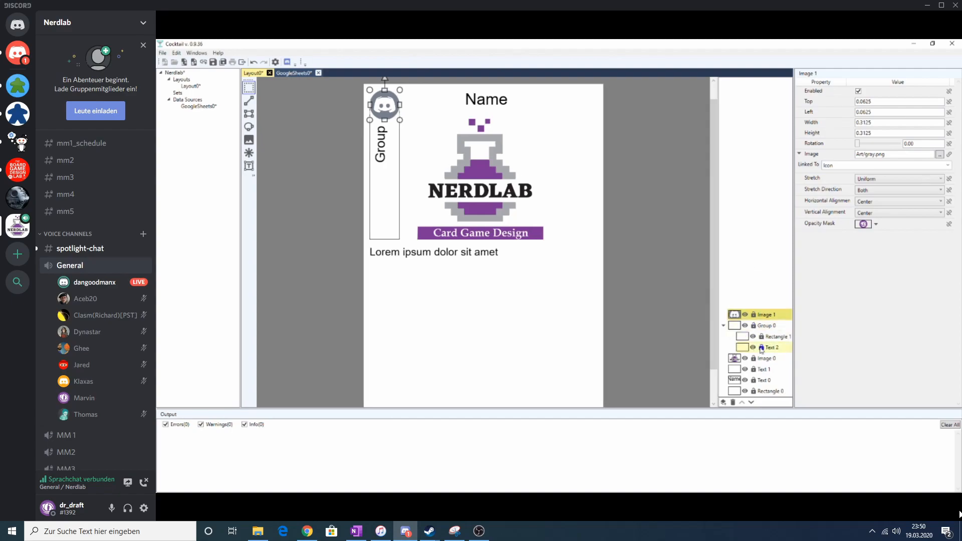
click(783, 339)
click(776, 348)
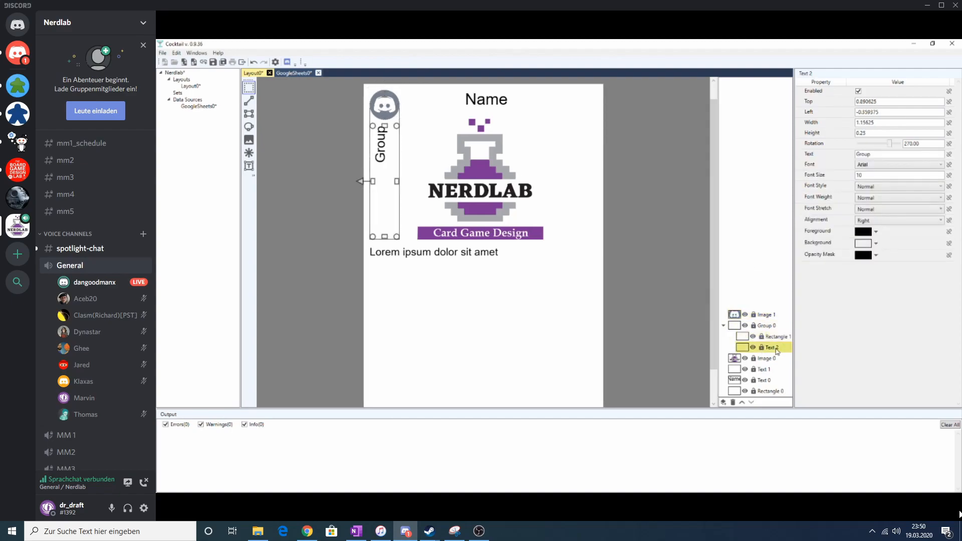
Link Group 0's Enabled property as mapped to the data source's Group column and add a column value entry
click(770, 326)
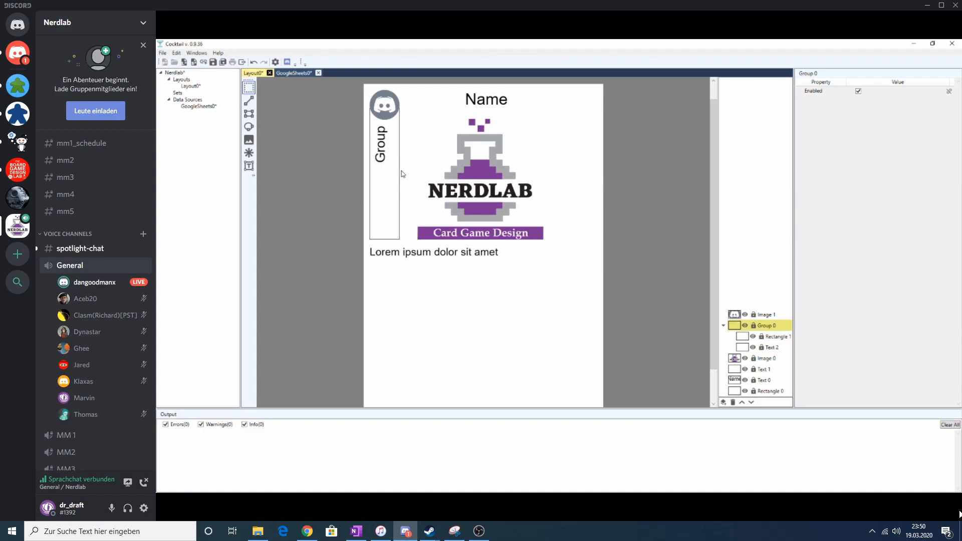
click(949, 91)
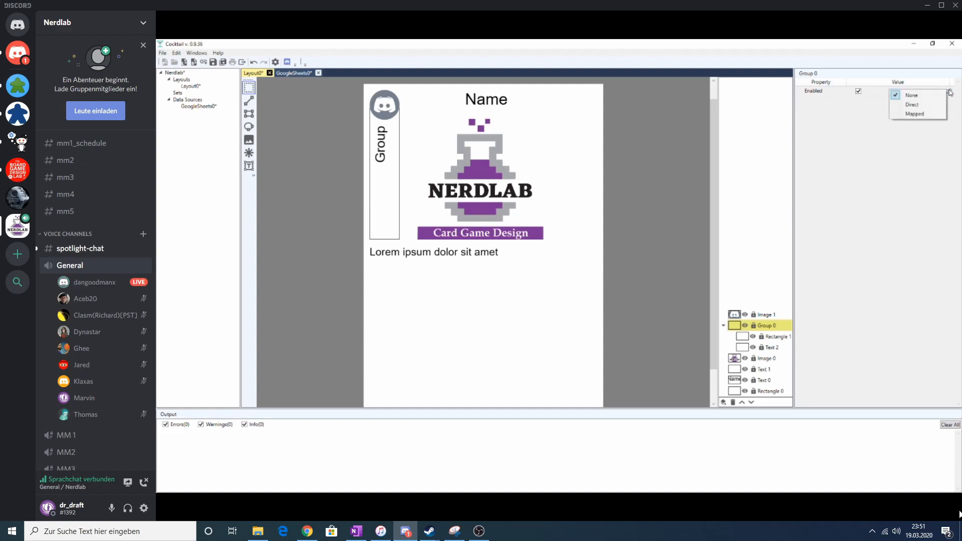
click(923, 106)
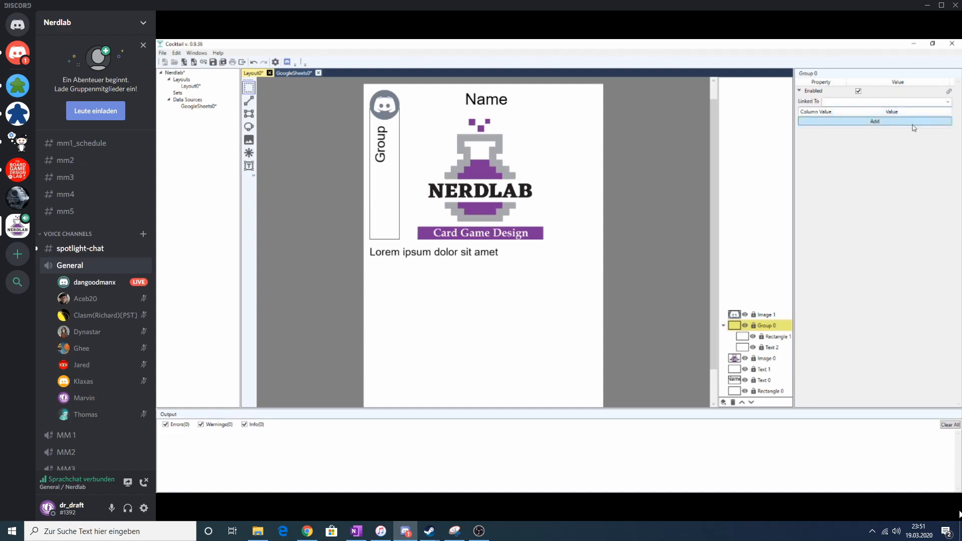
click(948, 102)
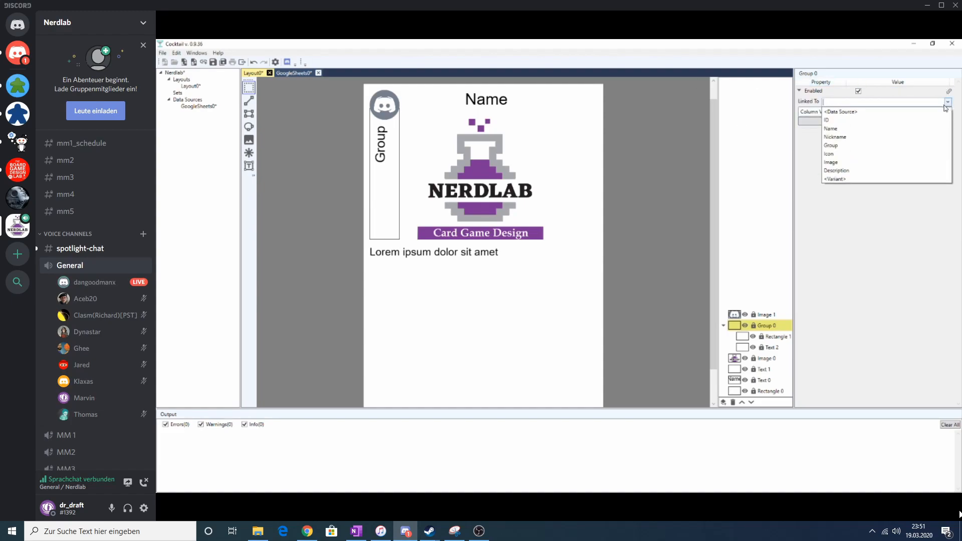
click(832, 146)
click(867, 123)
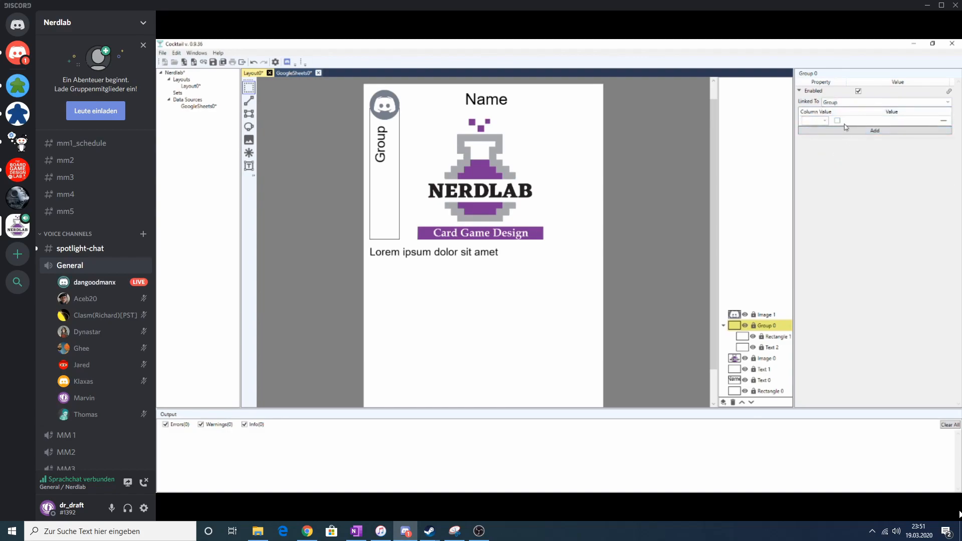
click(816, 121)
click(821, 139)
click(850, 152)
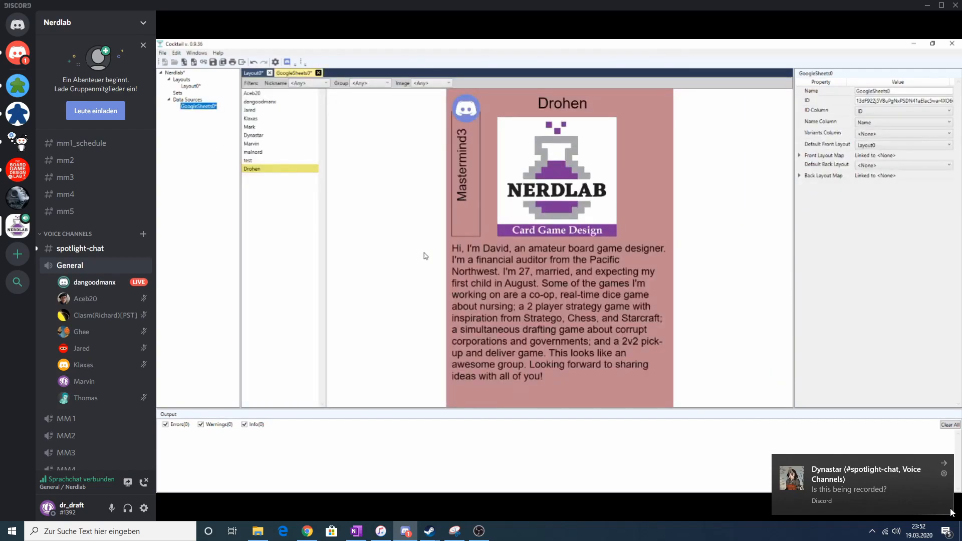
Preview the Google Sheets entries to check the group strip and the background colour on each card
click(250, 93)
click(253, 110)
click(251, 127)
click(252, 144)
click(254, 152)
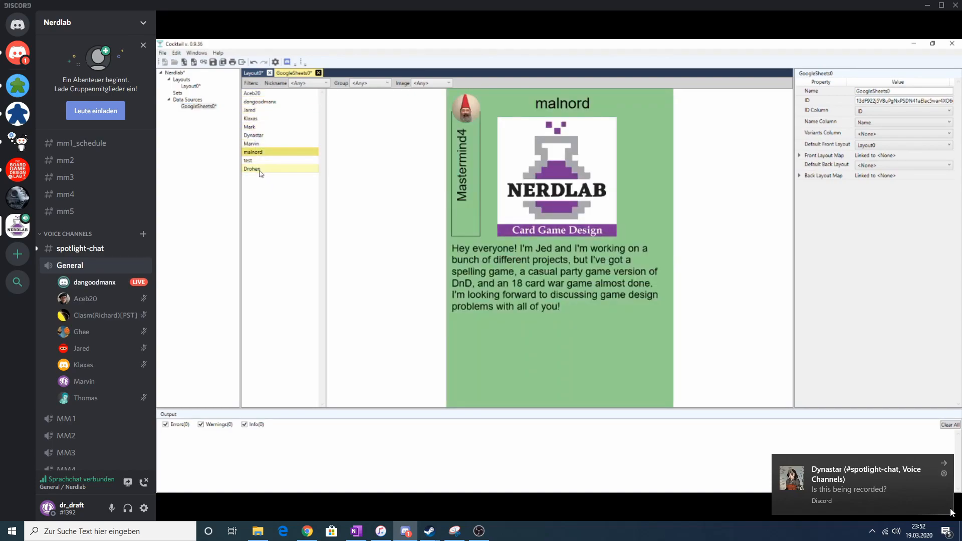
click(256, 169)
click(253, 143)
click(252, 127)
click(253, 101)
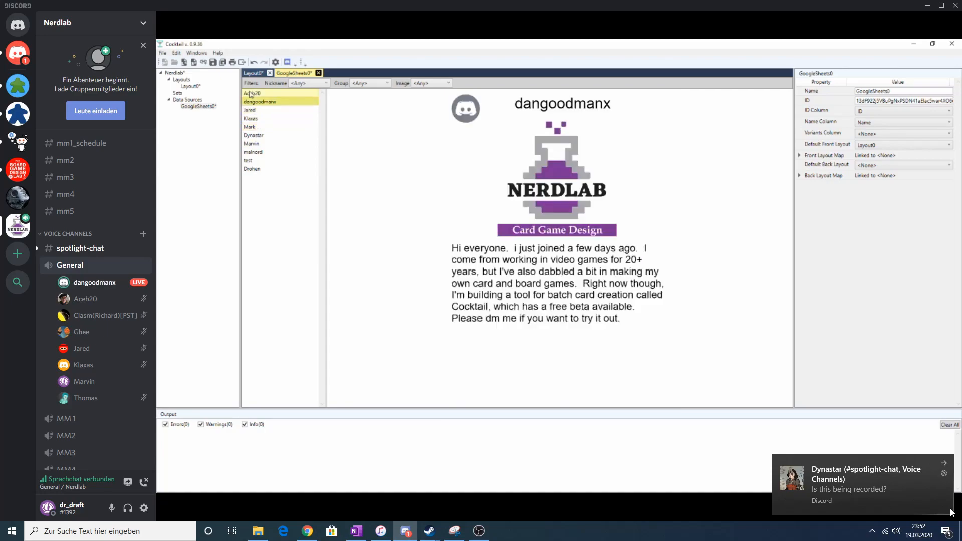
click(252, 93)
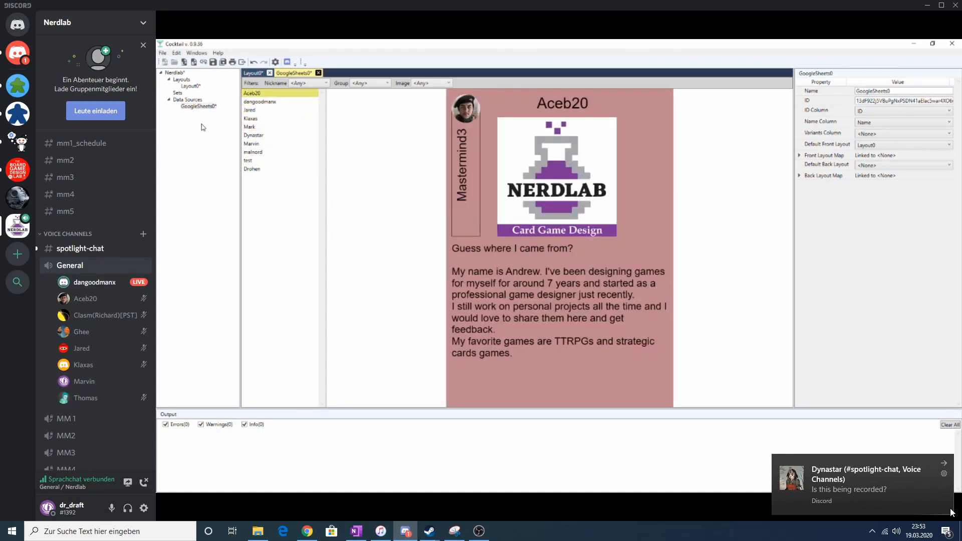
Reopen Layout0 and select the Nerdlab image to view its properties
double_click(190, 88)
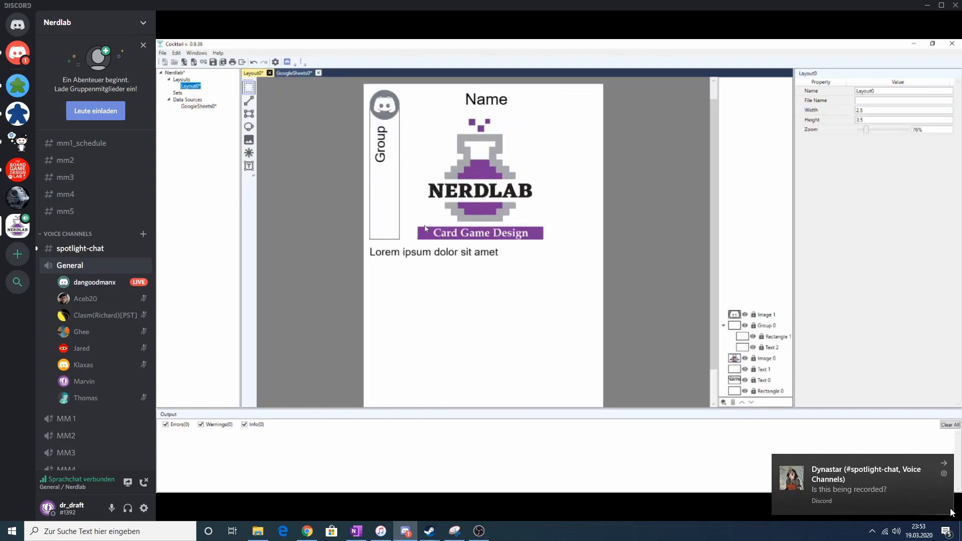
click(482, 189)
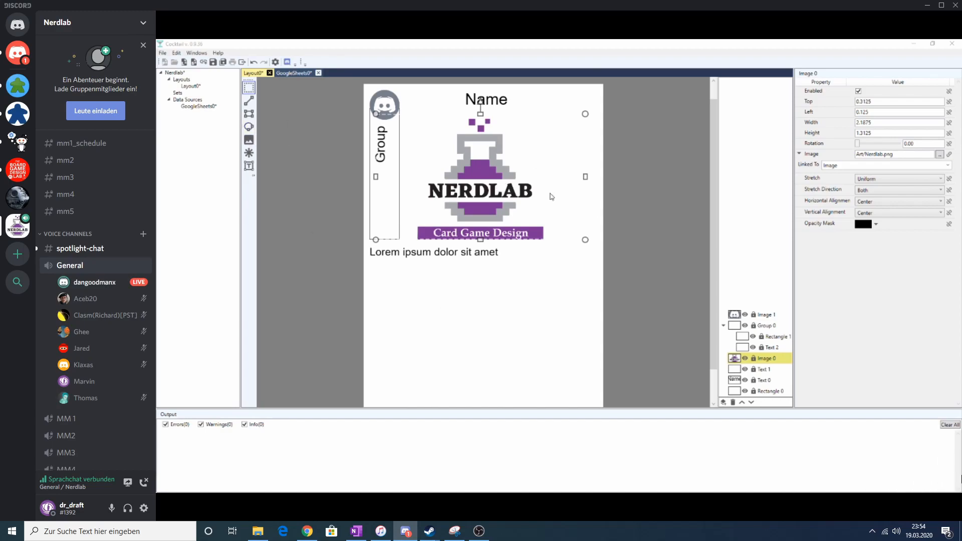
Try a 1-degree rotation on the Nerdlab image, reset it to 0, and check the linking options for Rotation
mouse_move(481, 103)
mouse_down()
mouse_move(519, 111)
mouse_move(551, 178)
mouse_move(404, 176)
mouse_move(550, 156)
mouse_move(490, 252)
mouse_move(630, 178)
mouse_move(603, 174)
mouse_move(541, 122)
mouse_move(480, 100)
mouse_up()
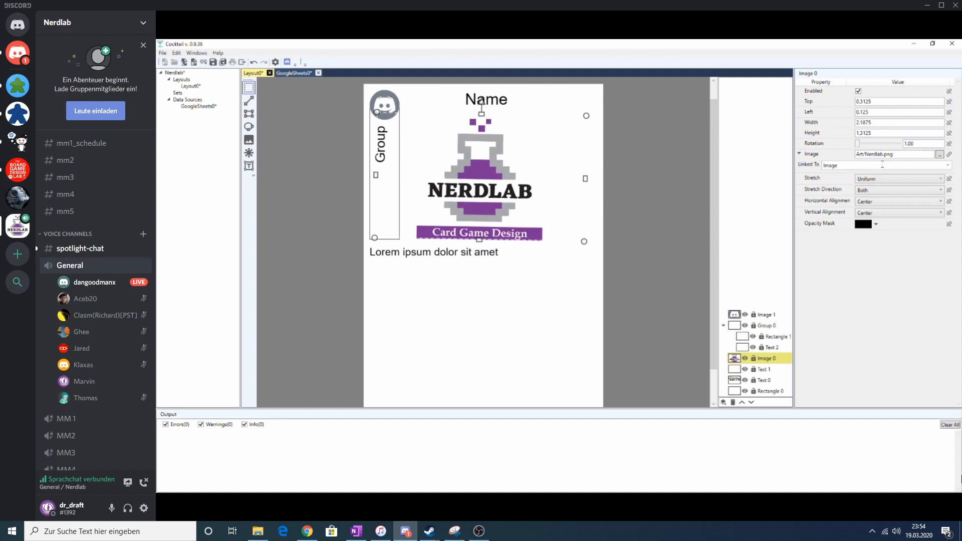
drag(921, 144, 847, 143)
text(0)
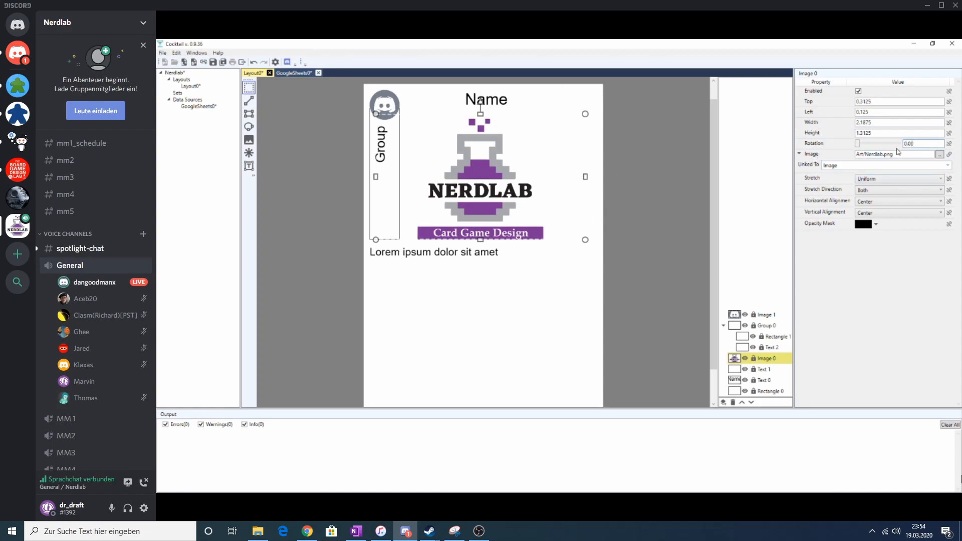
click(949, 144)
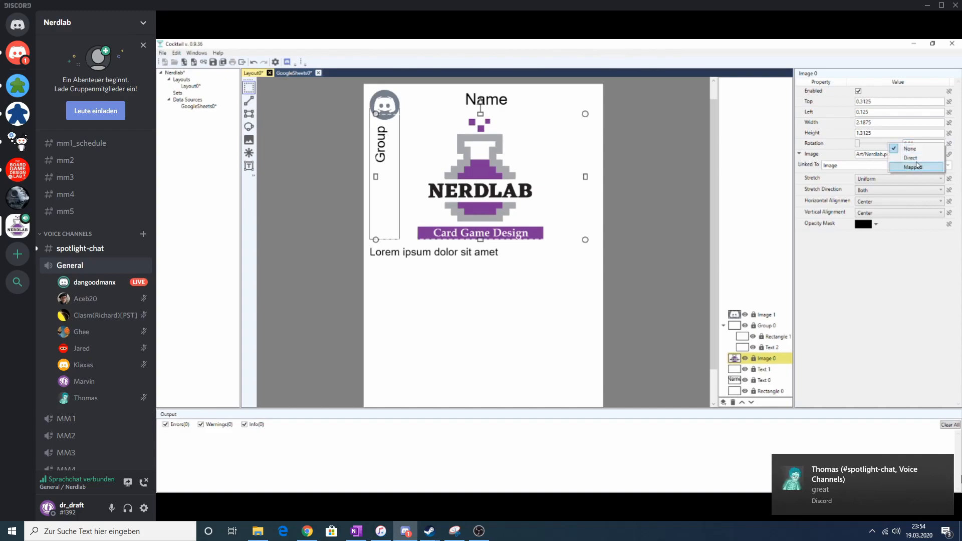
click(915, 292)
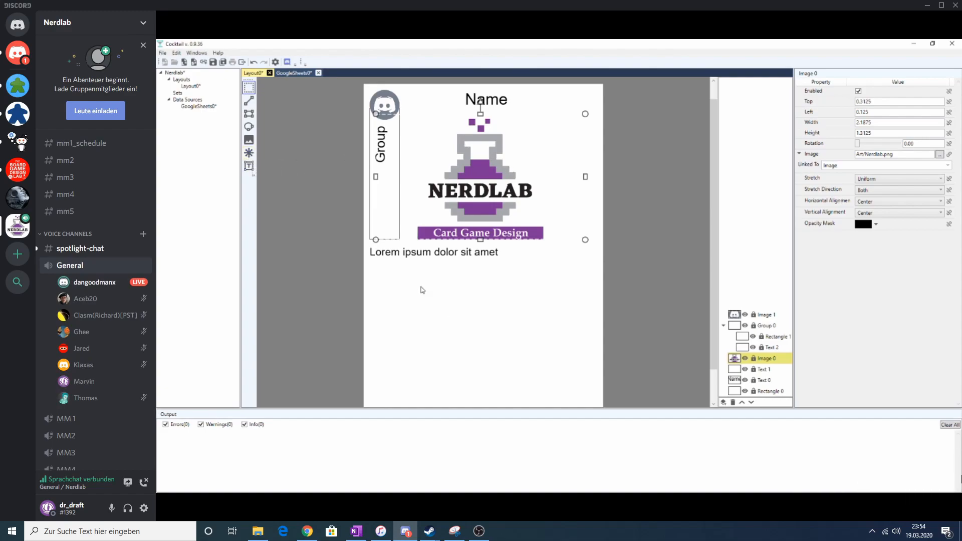
Look at the Google Sheets card preview and add a new card set to the Nerdlab project
click(193, 105)
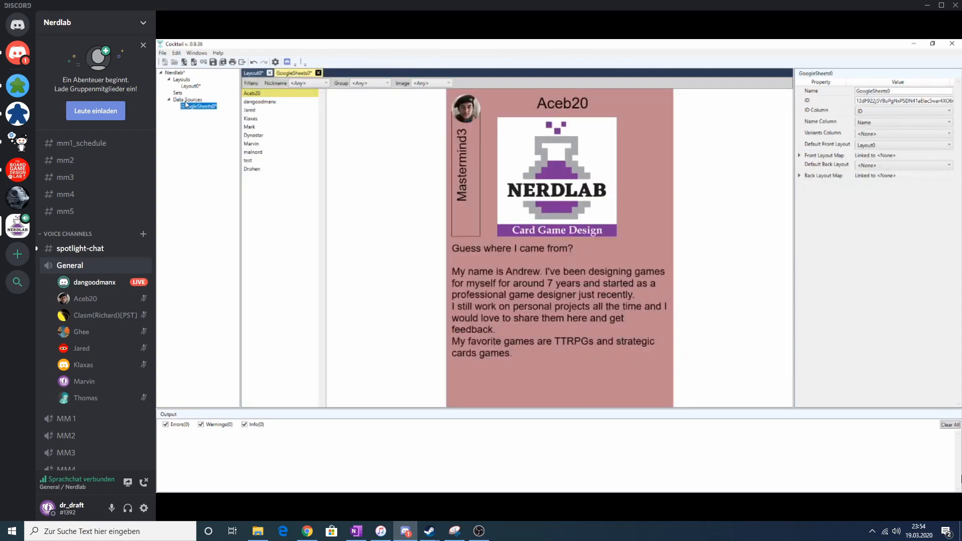
click(175, 94)
click(194, 63)
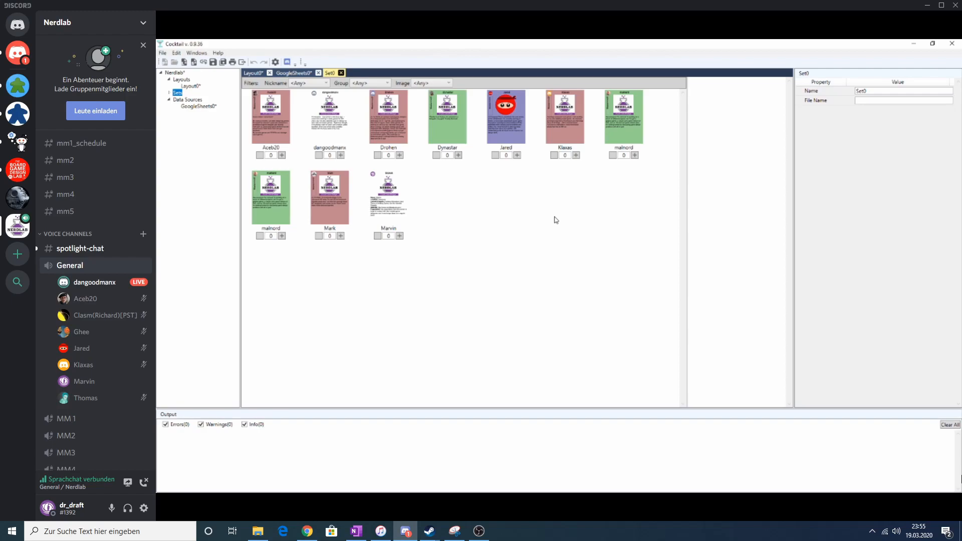
Add one copy of the first card, five of the second and two of the third to the new set
click(281, 155)
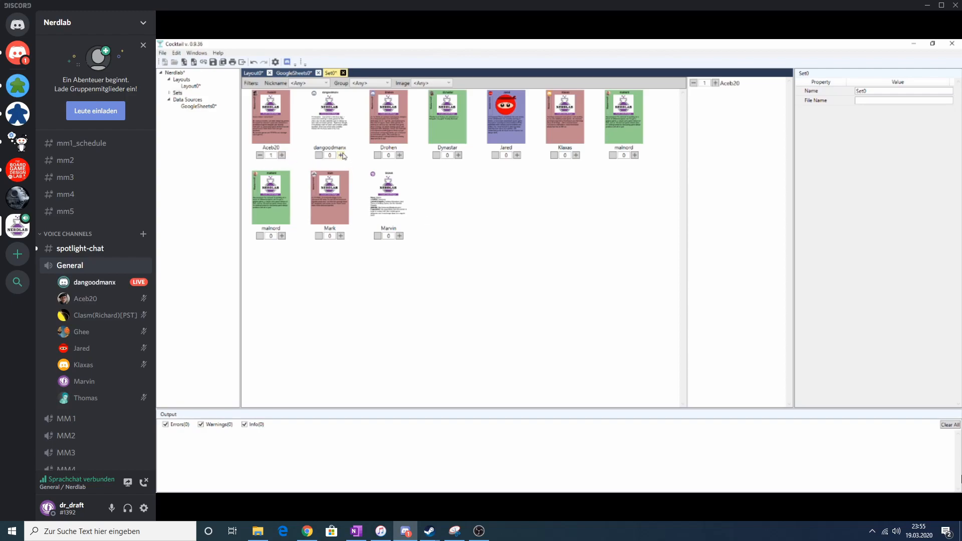
click(341, 155)
click(341, 155)
click(341, 155)
click(341, 156)
click(342, 155)
click(399, 155)
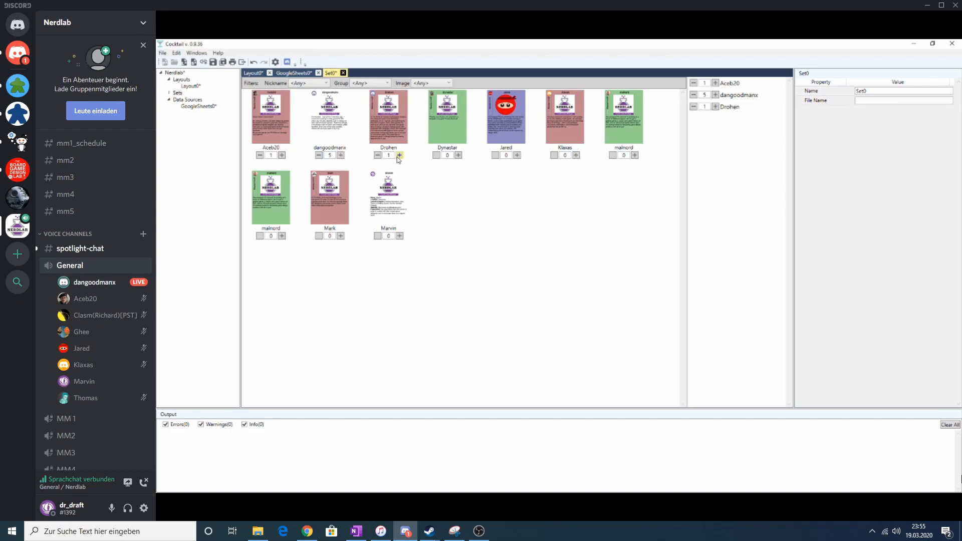
click(400, 155)
Add one copy of each of the seven remaining cards to the set
click(458, 156)
click(517, 155)
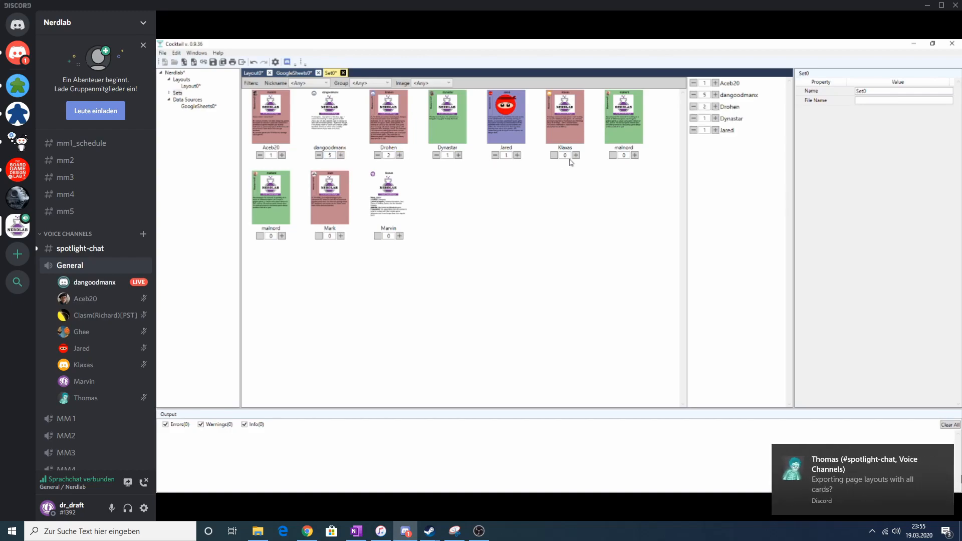
click(576, 155)
click(635, 155)
click(400, 235)
click(341, 236)
click(282, 236)
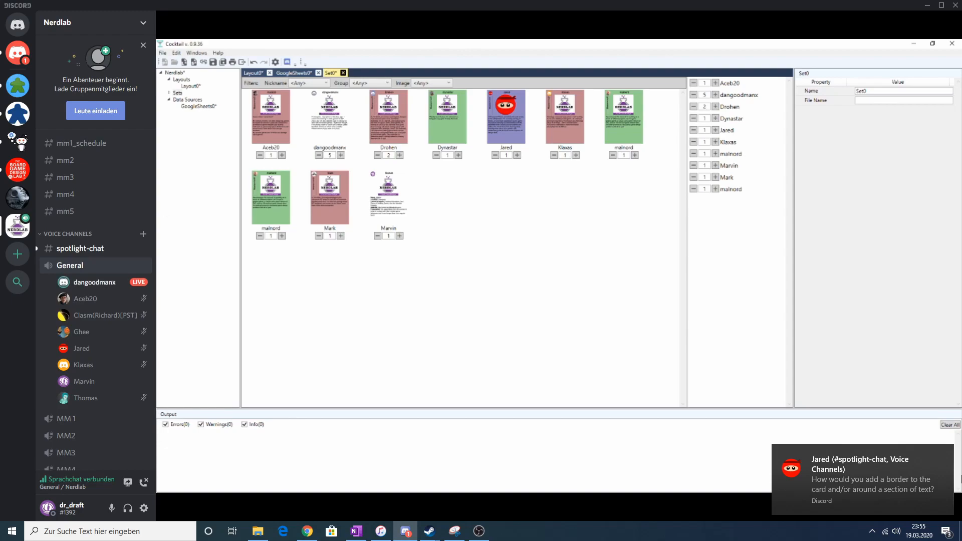
Check the print and export options offered for Set0 in the project tree
click(169, 93)
click(187, 100)
right_click(188, 103)
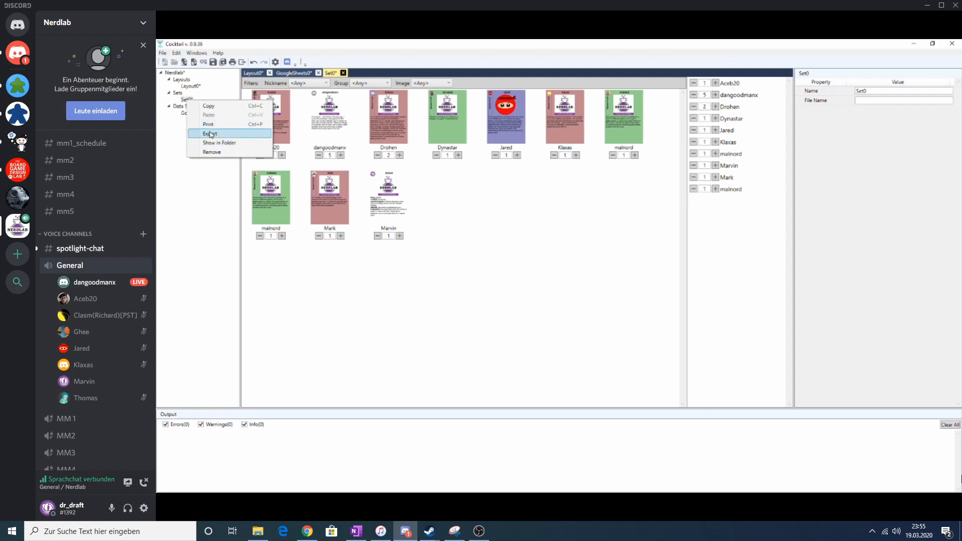
click(575, 307)
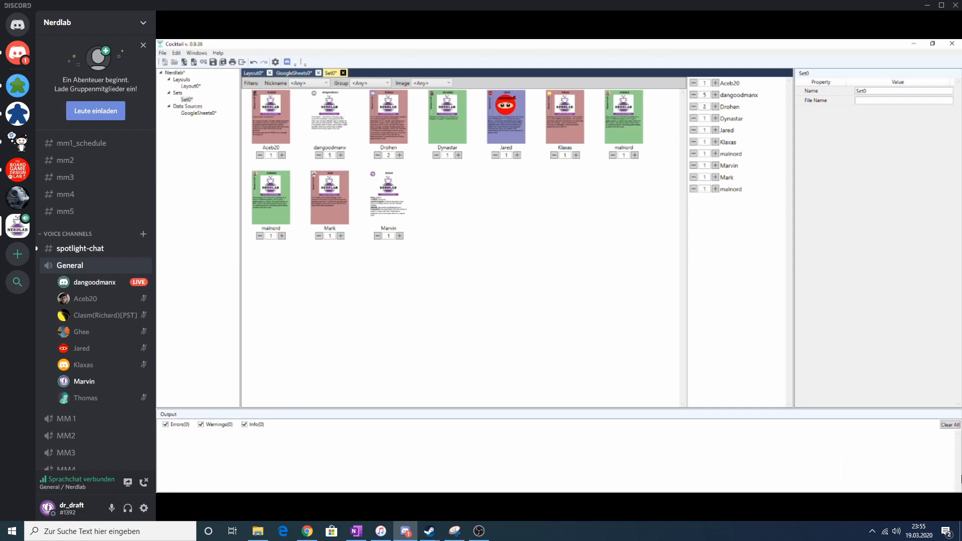
In Layout0, set Rectangle 1's stroke thickness to 3 and its RoundX and RoundY to 100
double_click(192, 86)
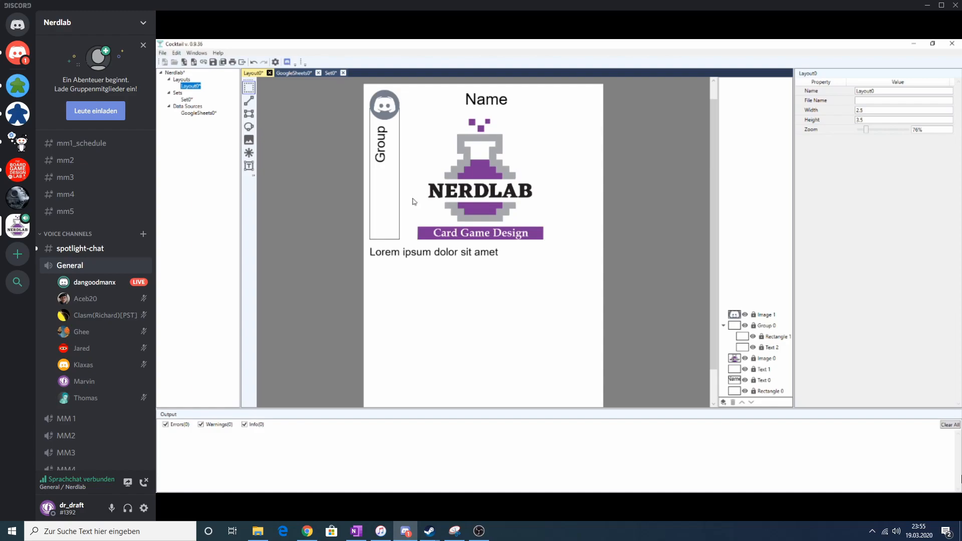
click(398, 200)
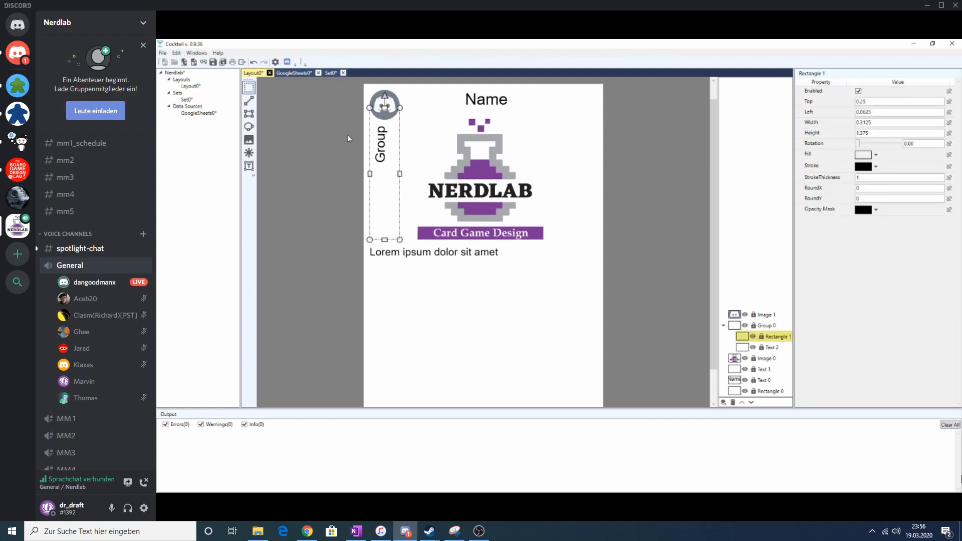
click(857, 178)
text(3)
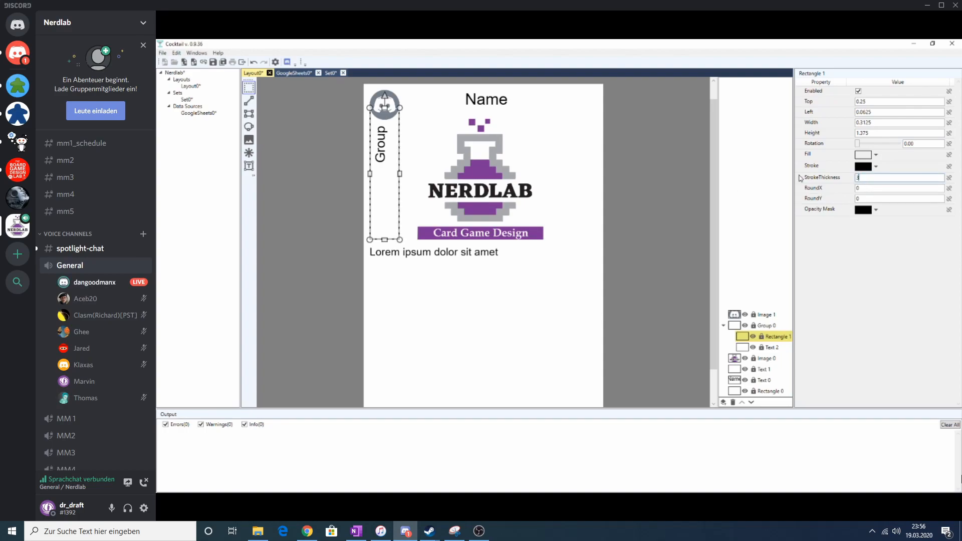
click(897, 292)
click(862, 189)
text(00)
drag(855, 197, 816, 195)
text(100)
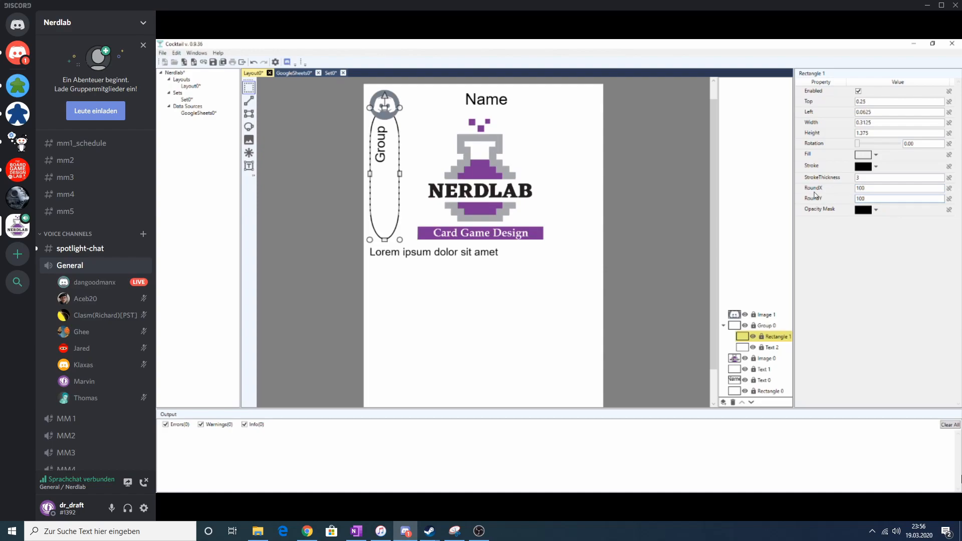
Change Rectangle 1's fill to the Image brush type using the grey picture from the Art folder
click(483, 284)
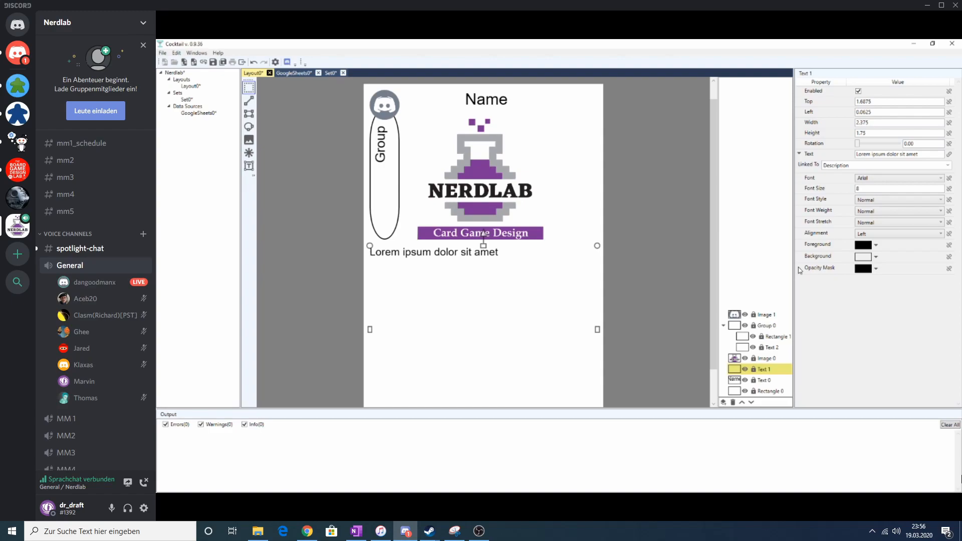
click(380, 185)
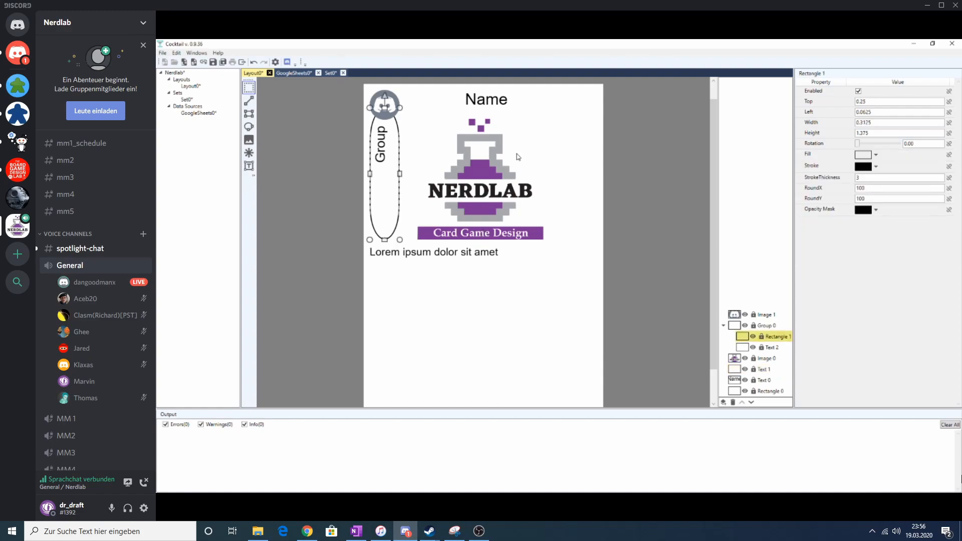
click(877, 155)
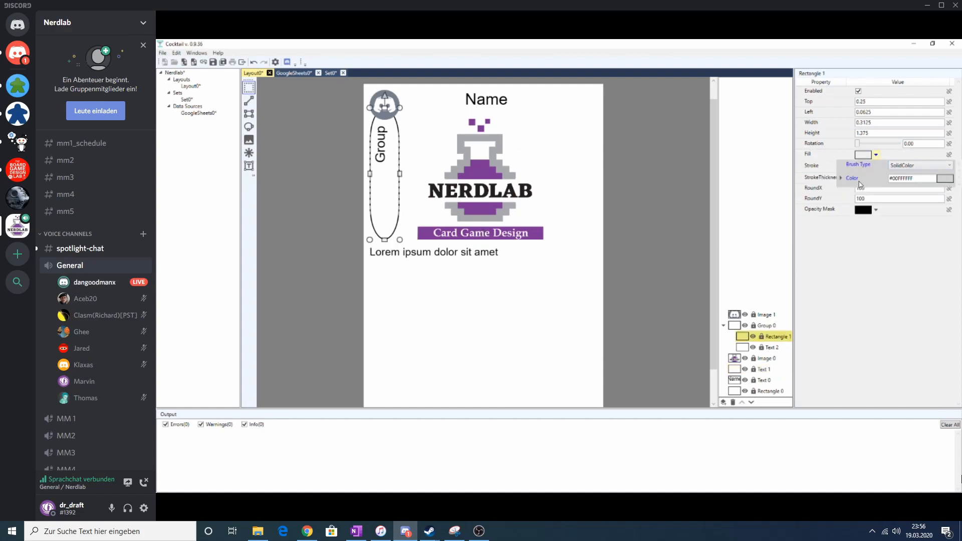
click(841, 178)
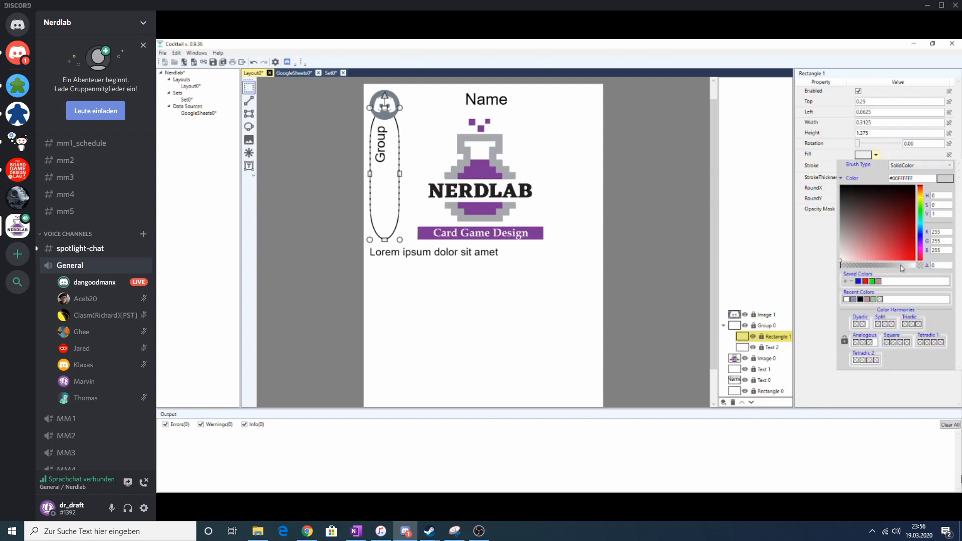
click(908, 169)
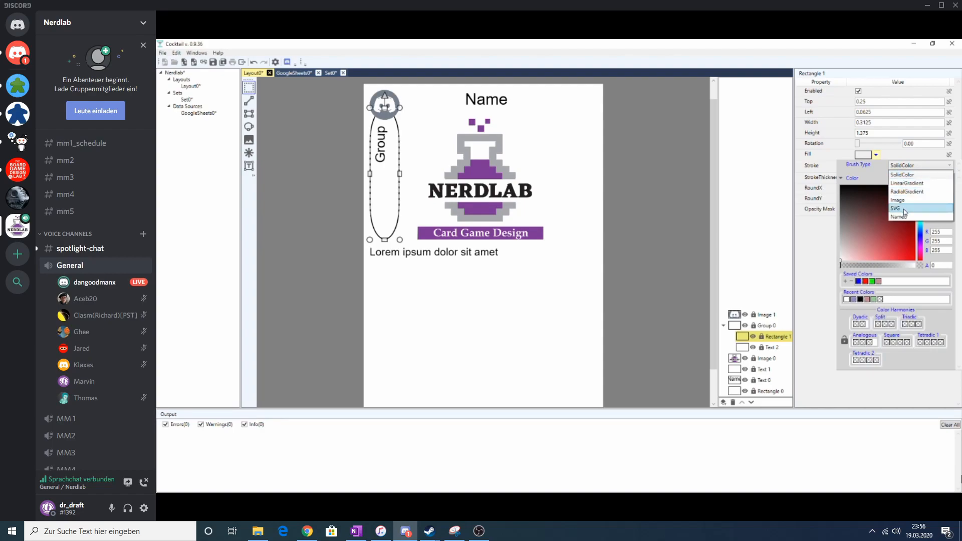
click(904, 202)
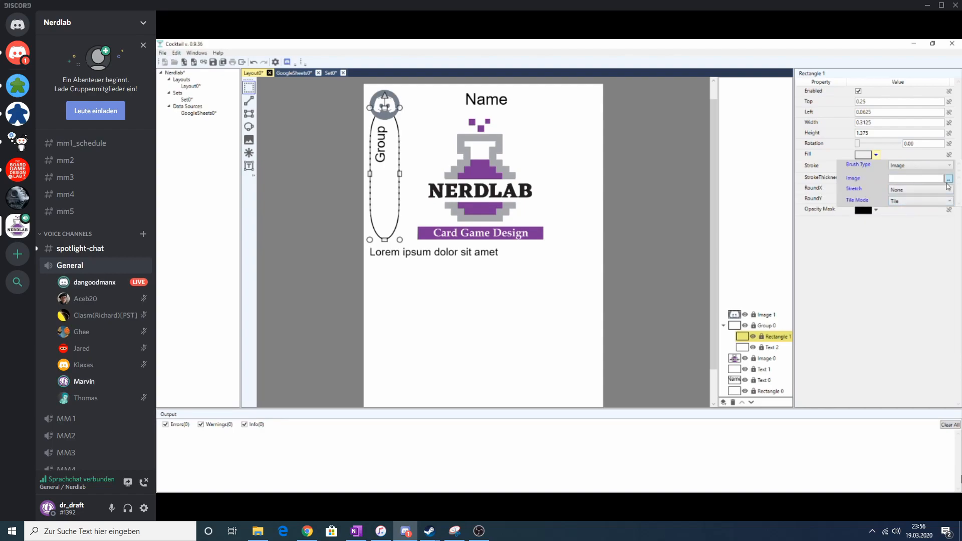
double_click(258, 109)
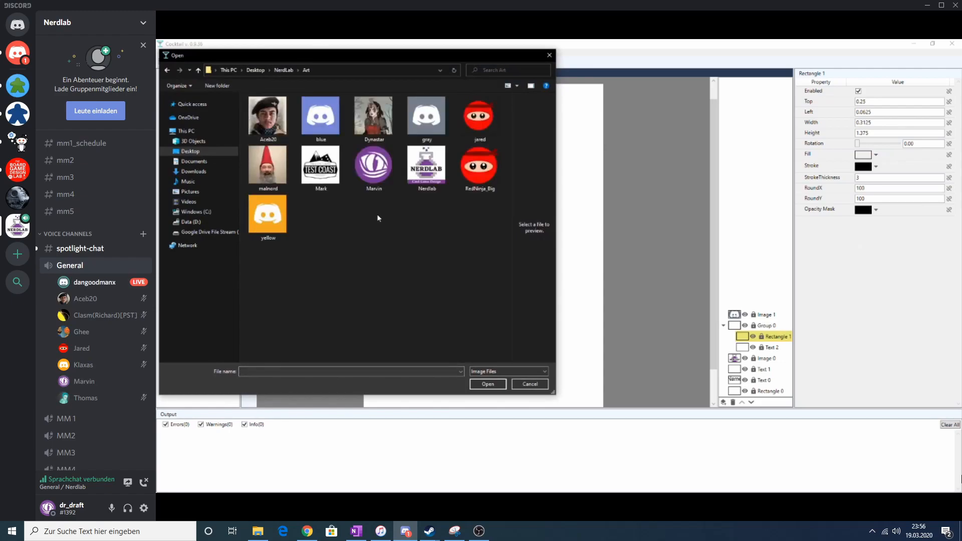
double_click(429, 122)
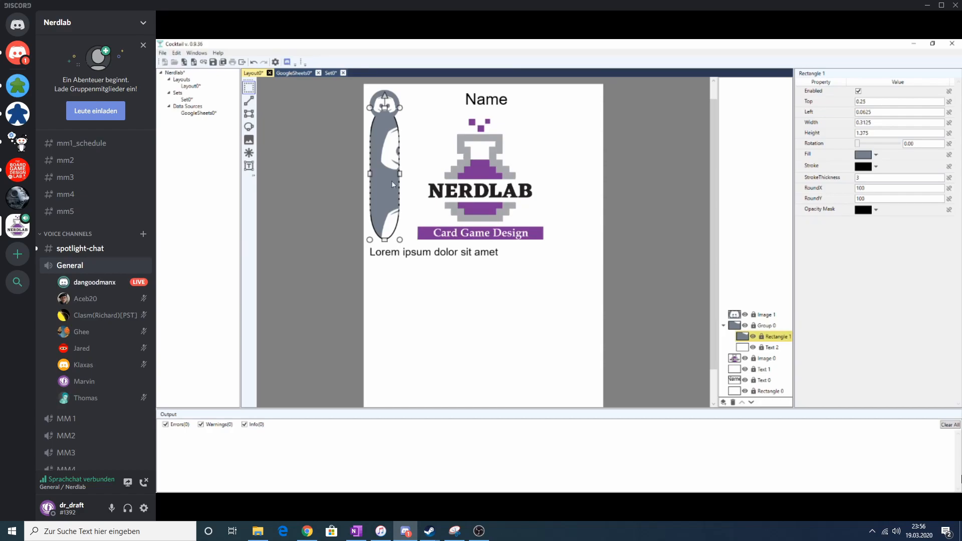
Set the stretch of Rectangle 1's image fill to Uniform and its tile mode to None
click(876, 155)
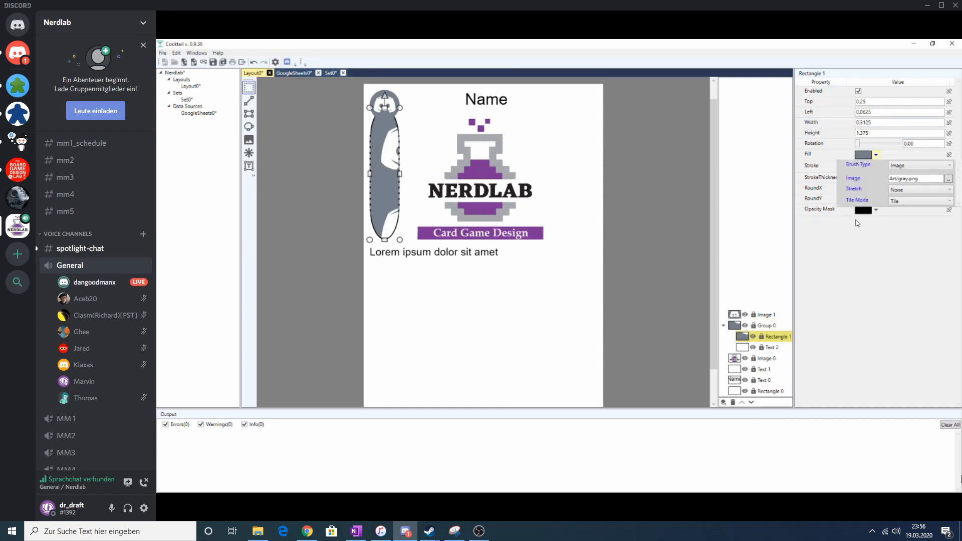
click(937, 190)
click(915, 217)
click(917, 202)
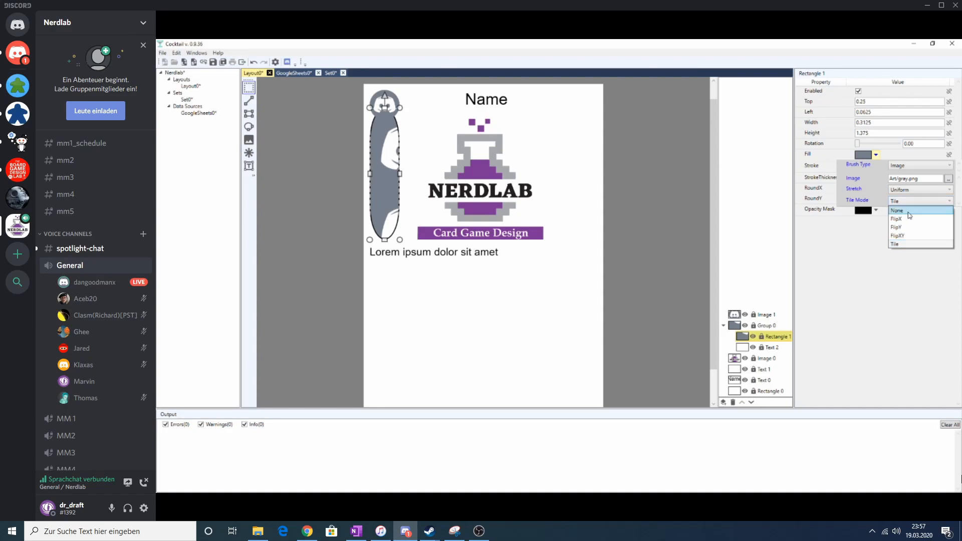
click(910, 214)
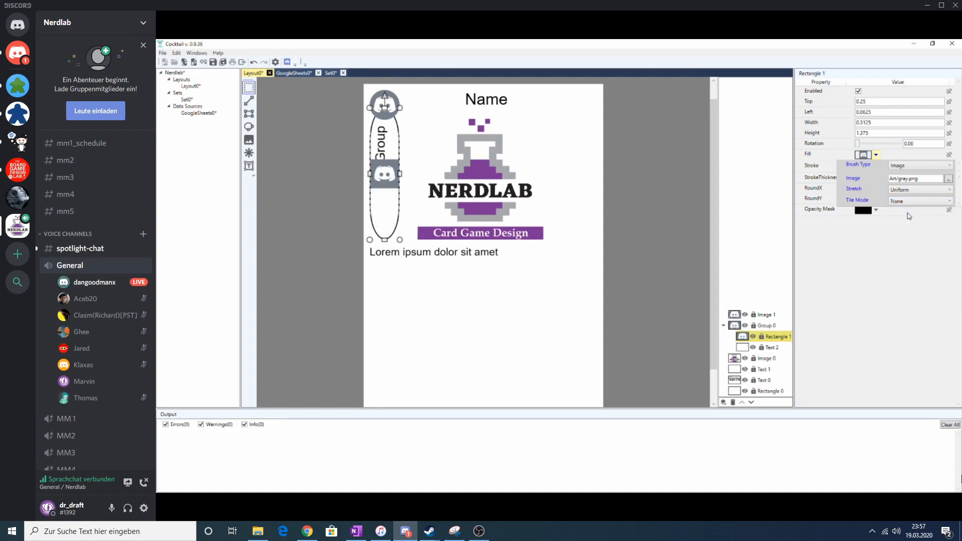
Change Rectangle 1's image fill to UniformToFill stretch with the Tile tile mode
click(919, 190)
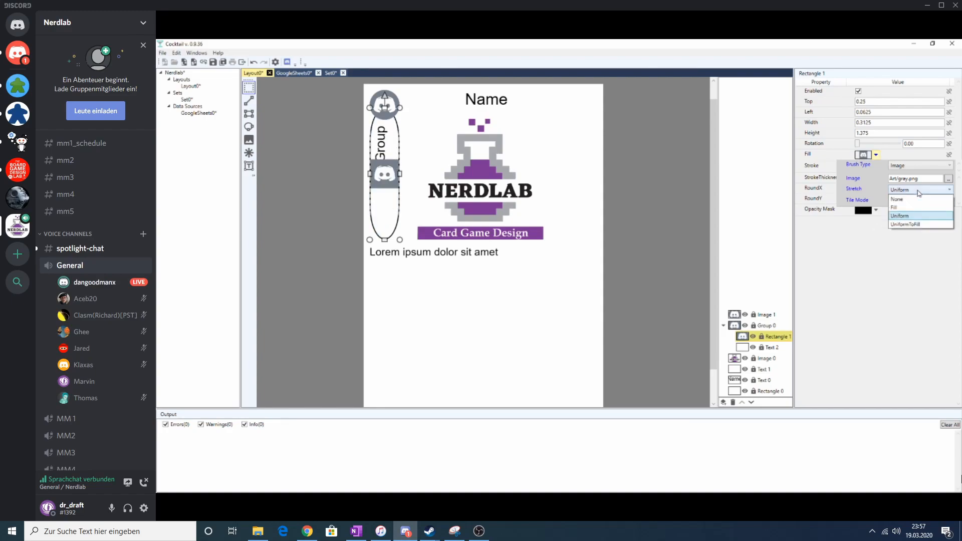
click(908, 228)
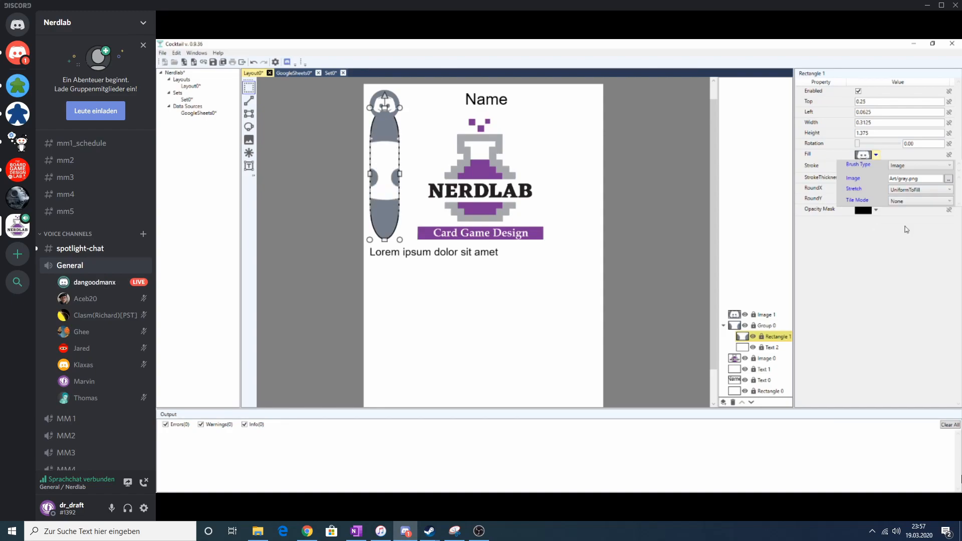
click(890, 252)
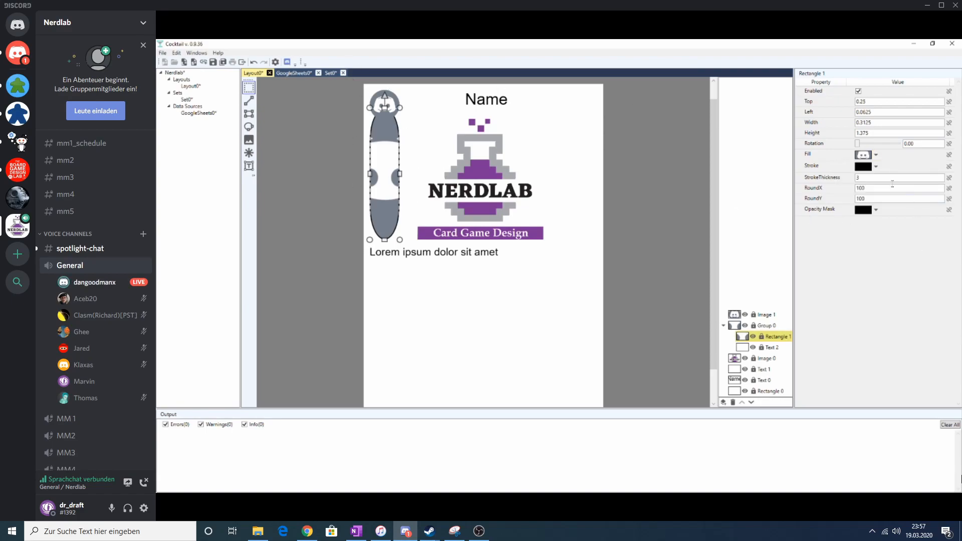
click(876, 156)
click(947, 201)
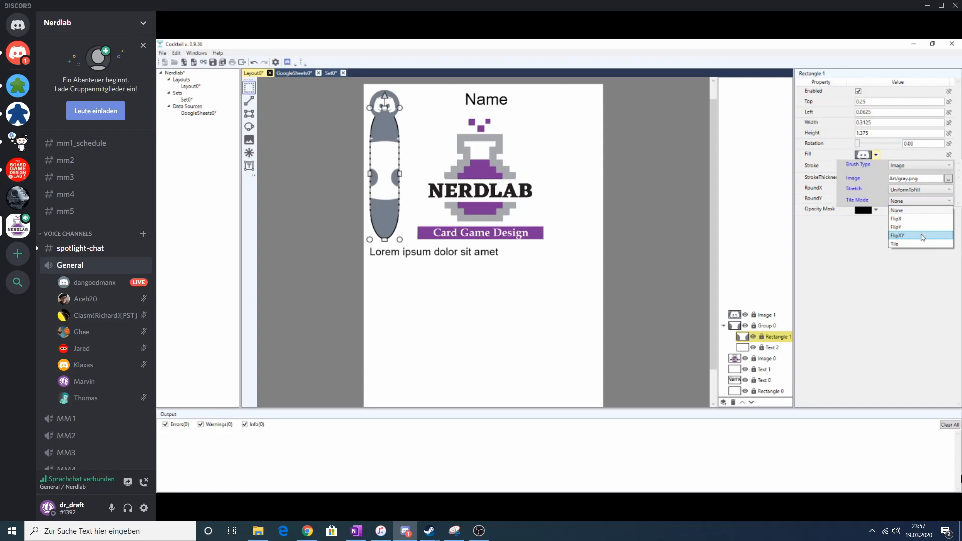
click(921, 244)
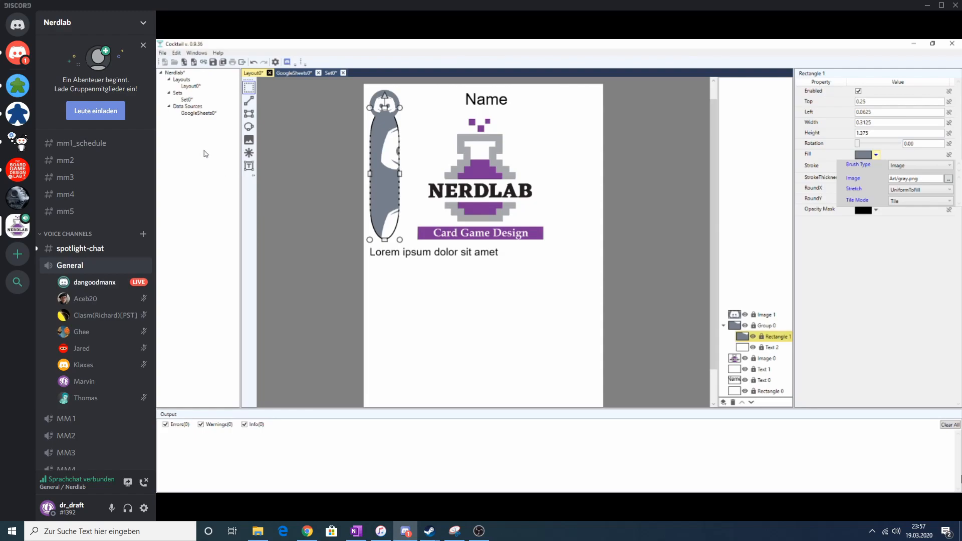
Check the restyled cards in Set0, and undo the recent Rectangle 1 changes in Layout0
double_click(186, 99)
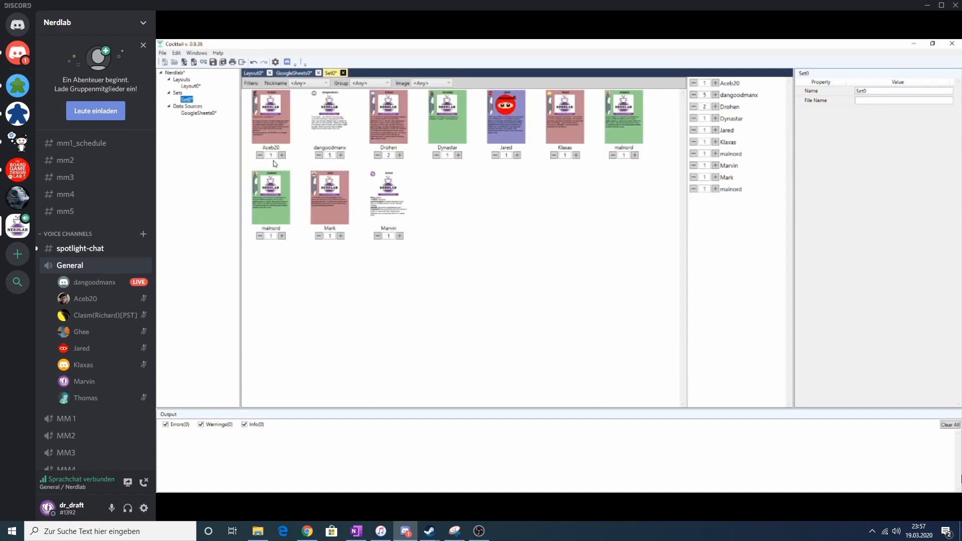
double_click(189, 87)
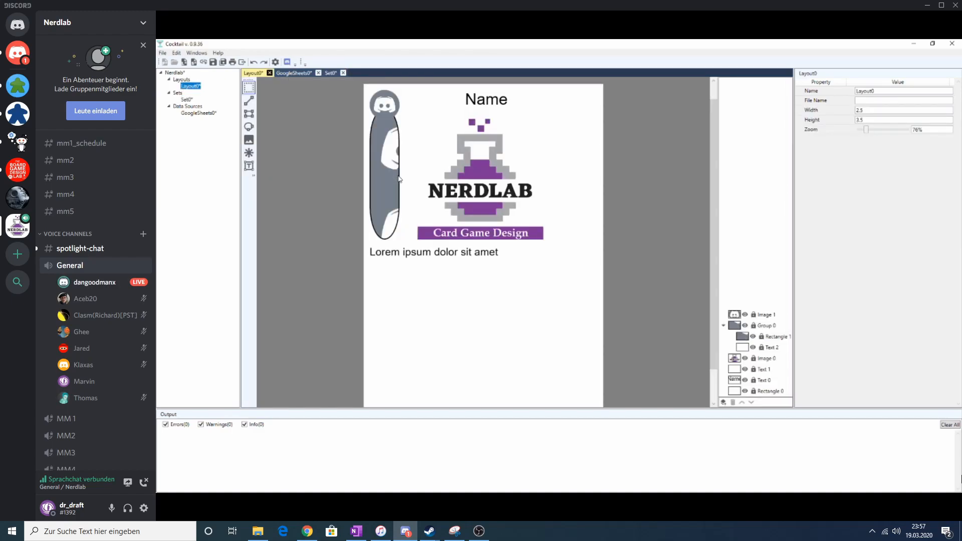
key(ctrl+z)
key(ctrl+z)
key(ctrl+z)
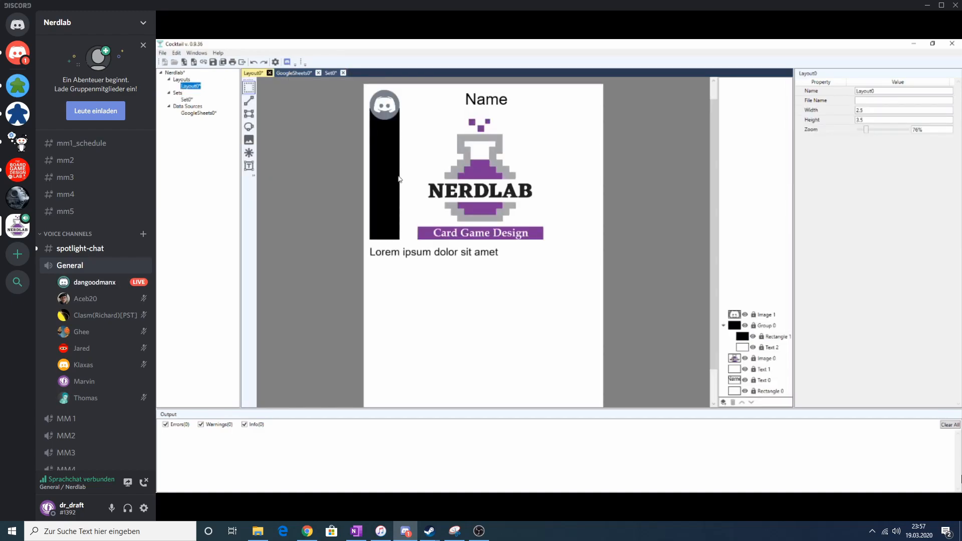
Undo the two most recent changes to the Nerdlab logo image in Layout0
key(ctrl+z)
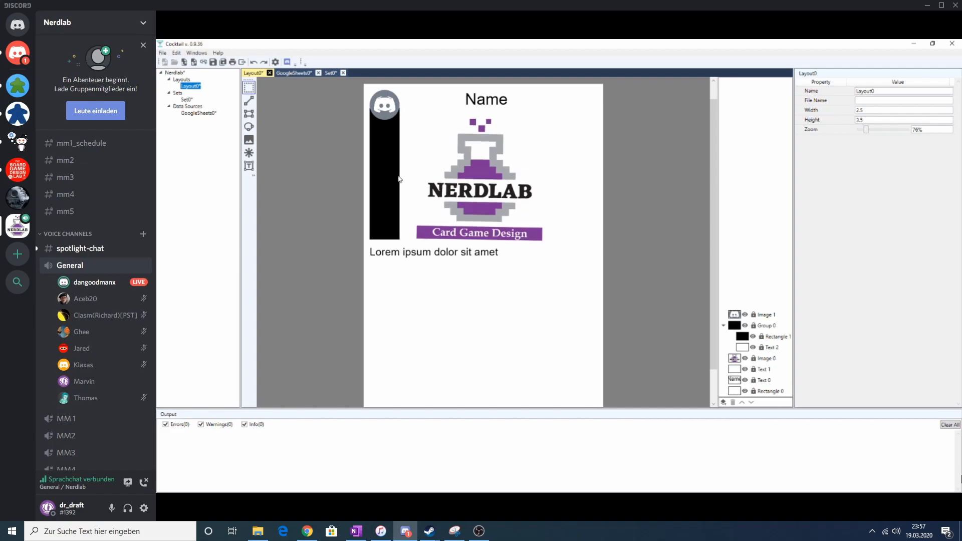
key(ctrl+z)
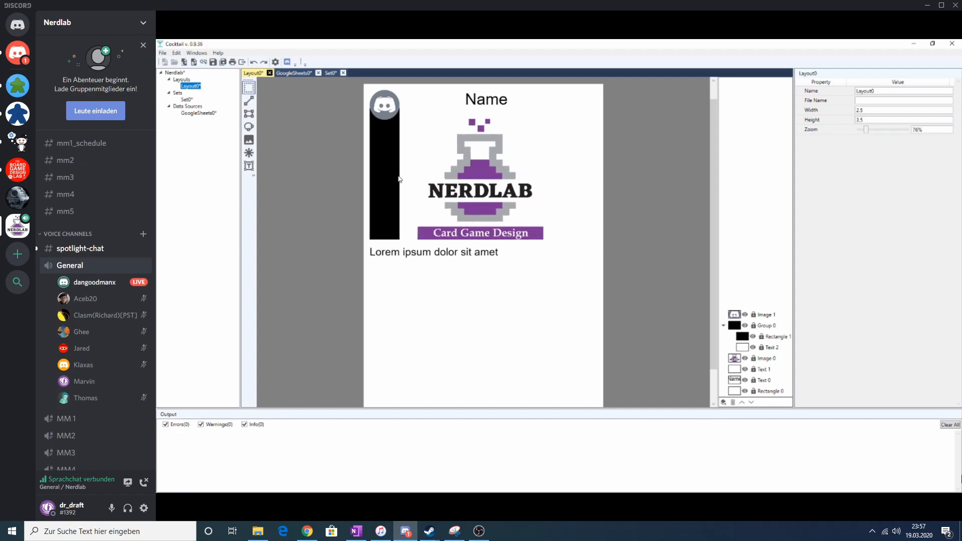
click(425, 121)
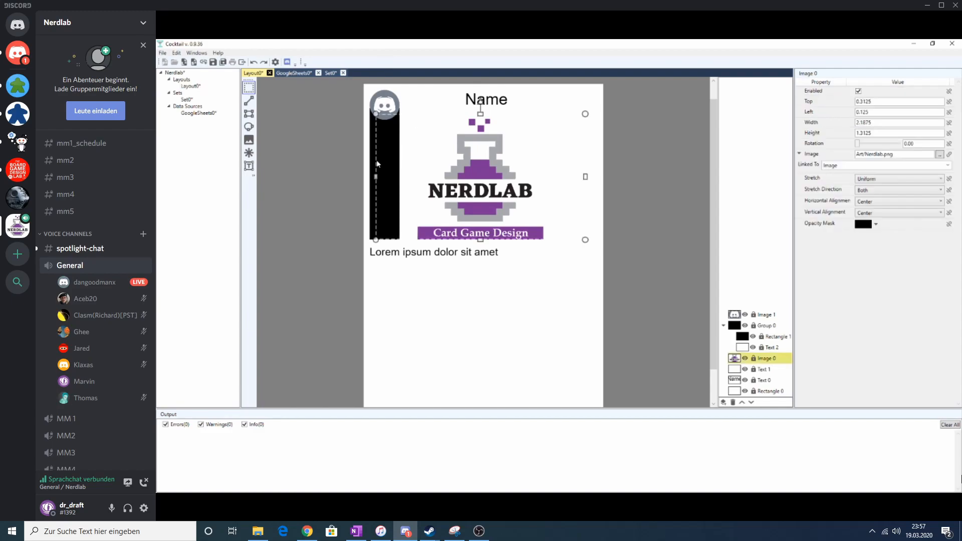
Make Rectangle 1's black solid fill fully transparent by changing the alpha part of its colour code to 00
click(773, 337)
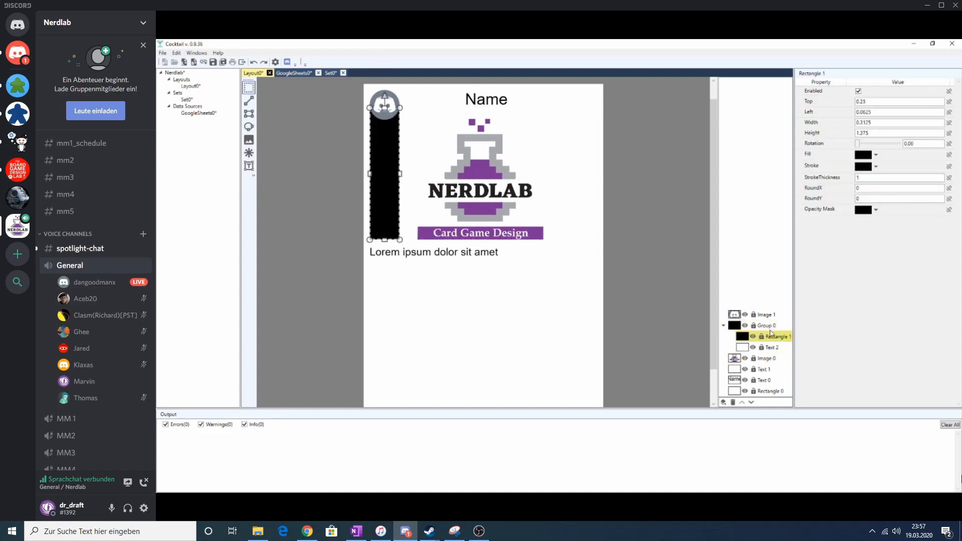
click(876, 156)
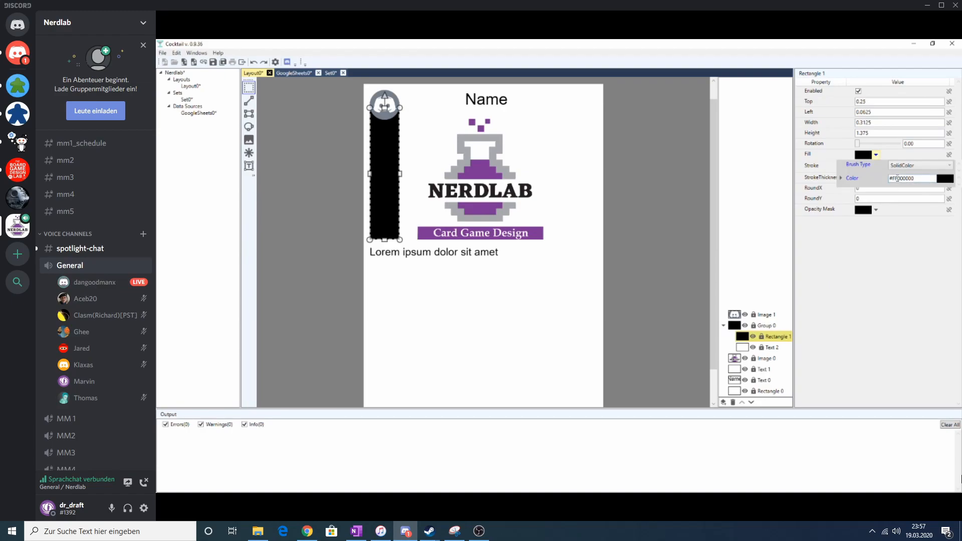
click(841, 178)
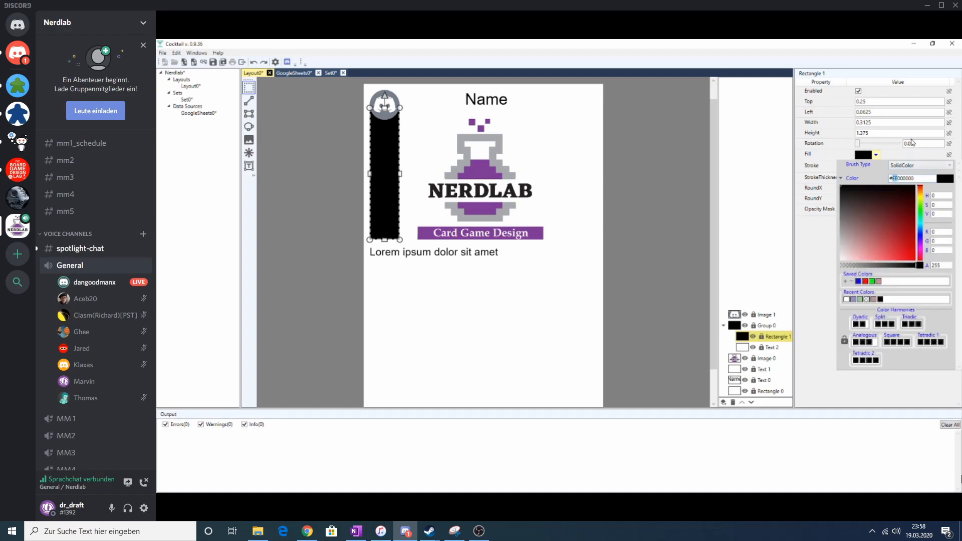
text(00)
click(393, 161)
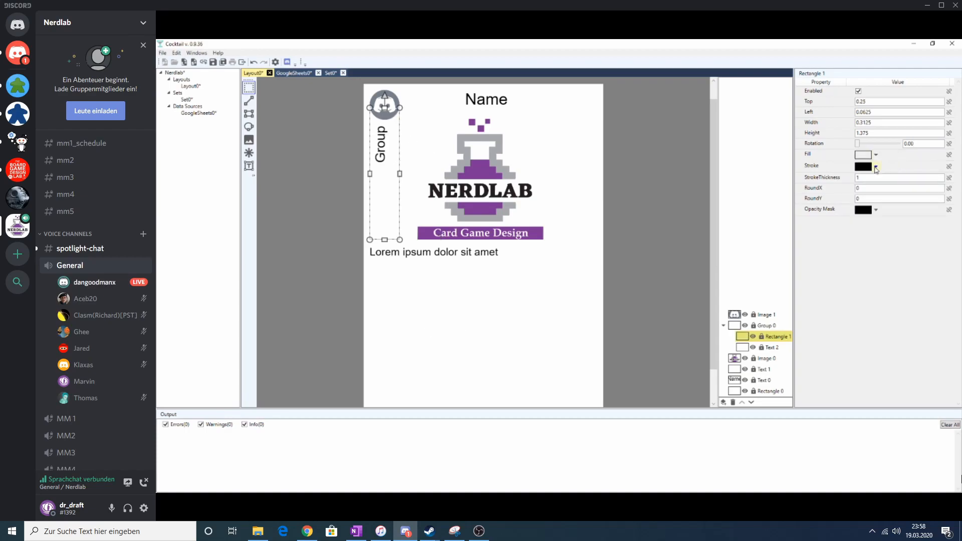
Set Rectangle 1's stroke thickness to 3
click(829, 179)
text(3)
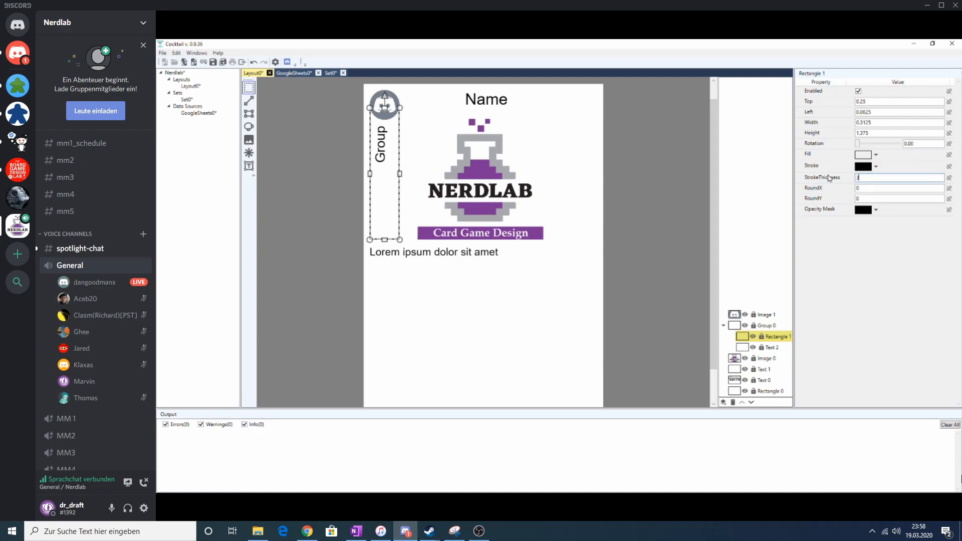
click(450, 334)
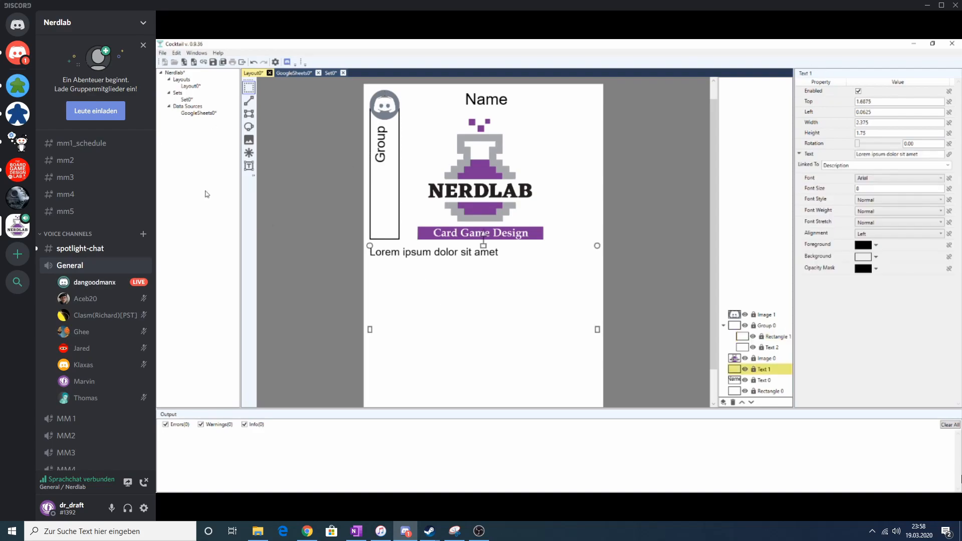
Print Set0 with cut lines drawn, without duplex, using the Microsoft Print to PDF printer
double_click(189, 100)
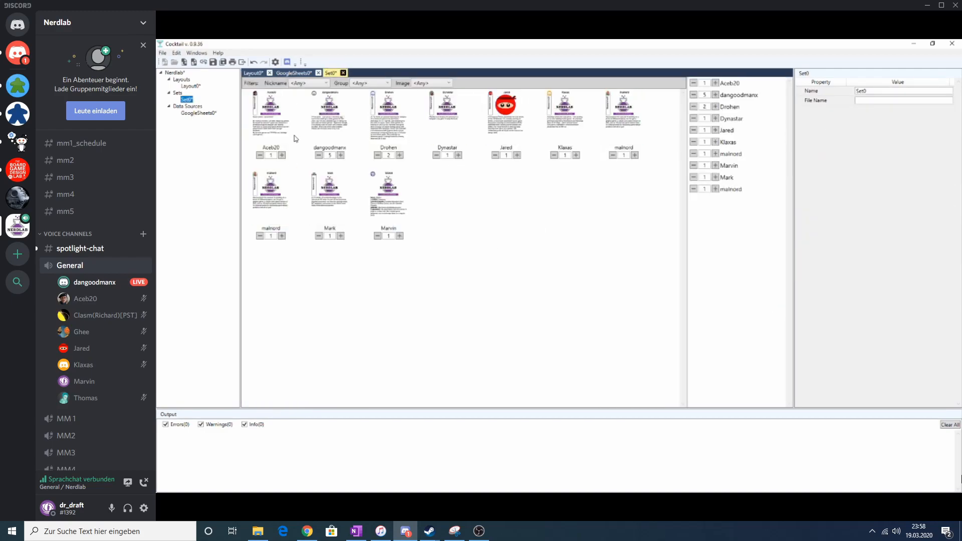
right_click(187, 102)
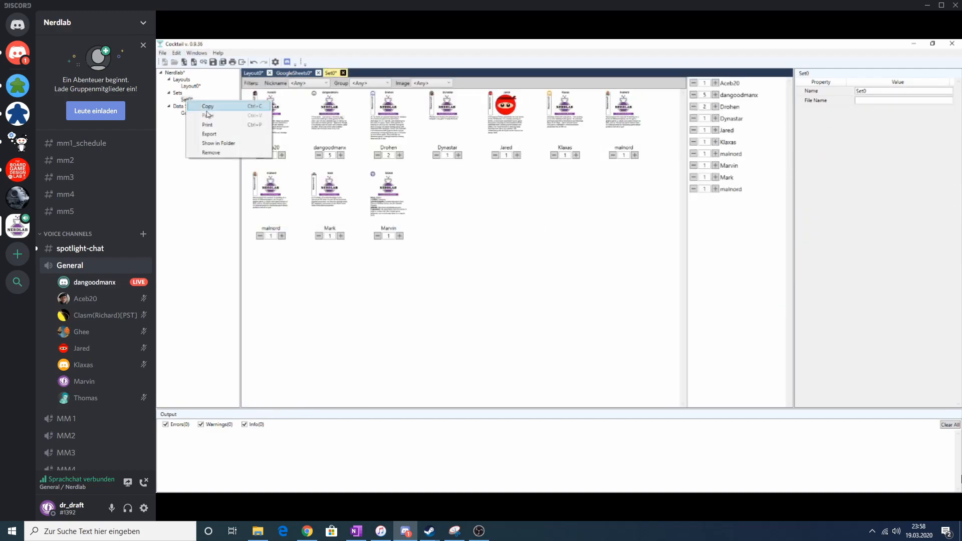
click(214, 124)
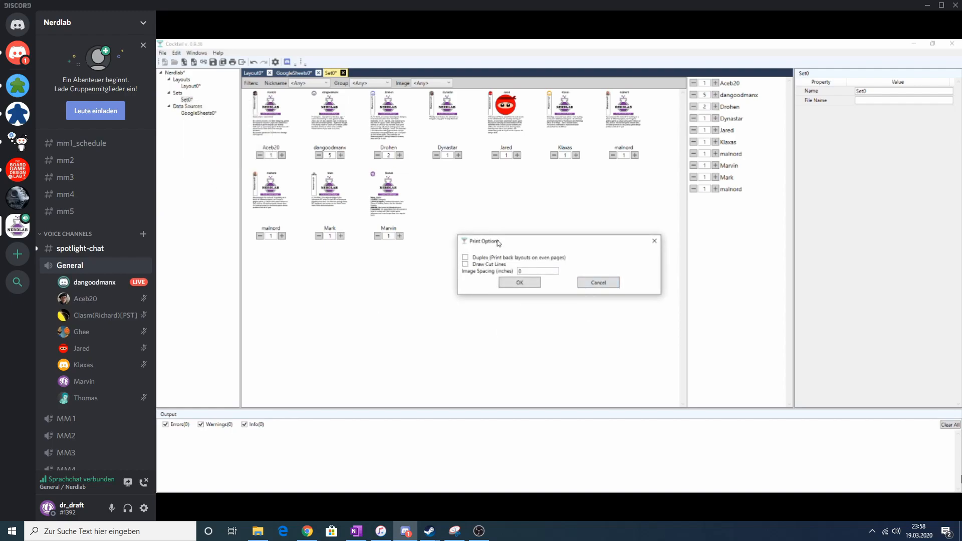
drag(498, 242, 490, 227)
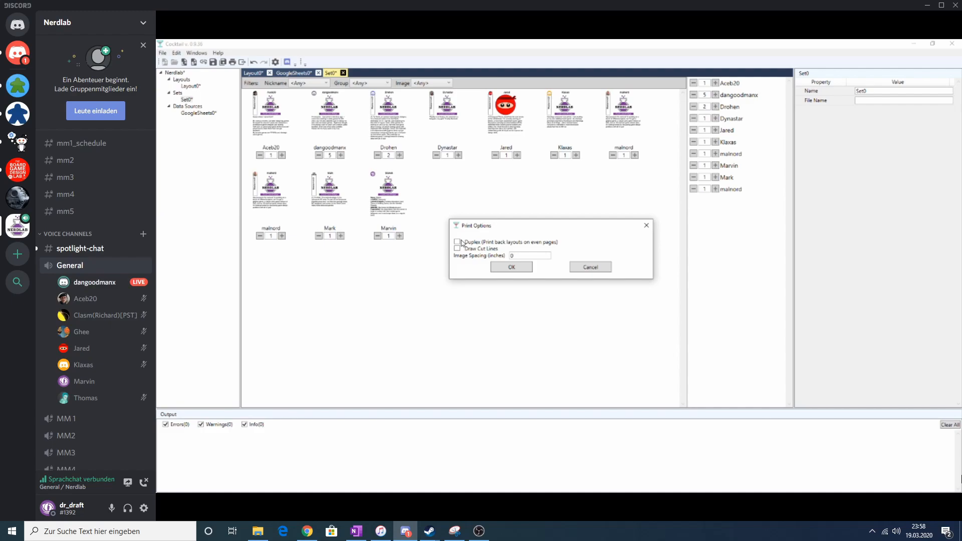
click(457, 248)
click(510, 269)
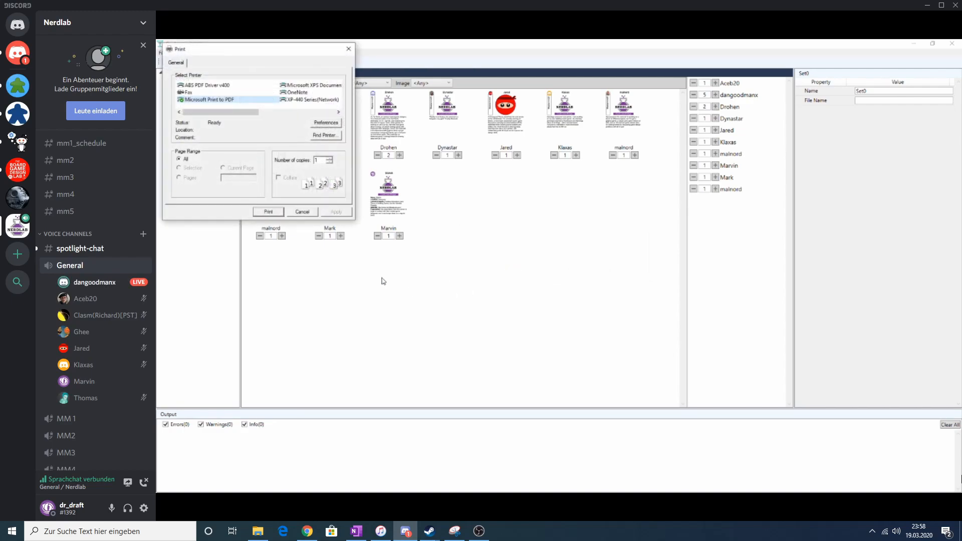
click(269, 212)
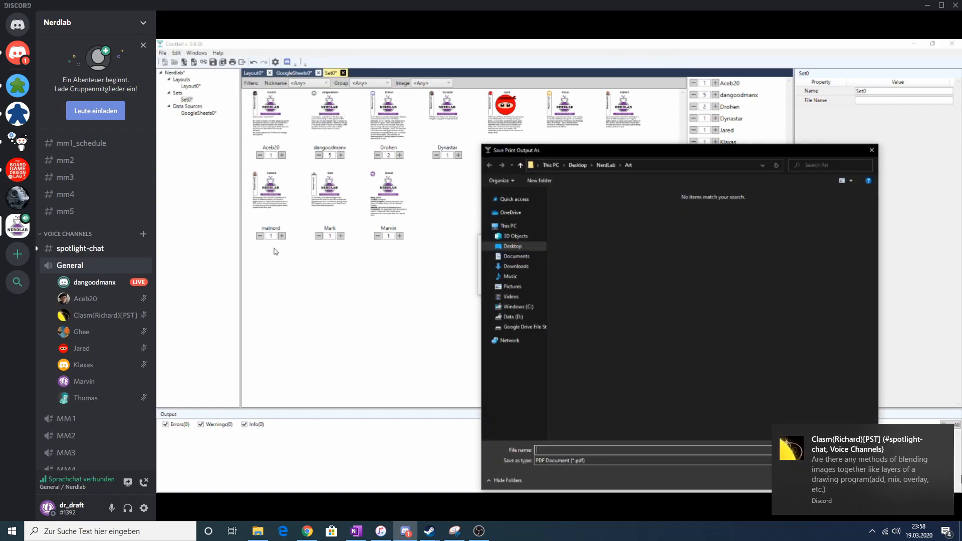
Save the print output as the PDF test1 in the NerdLab folder
drag(627, 149, 557, 70)
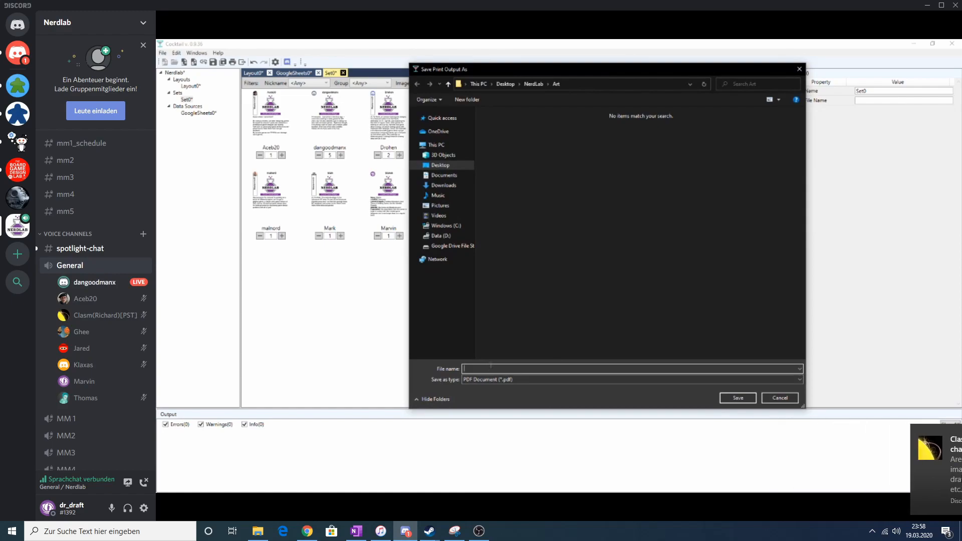
click(534, 84)
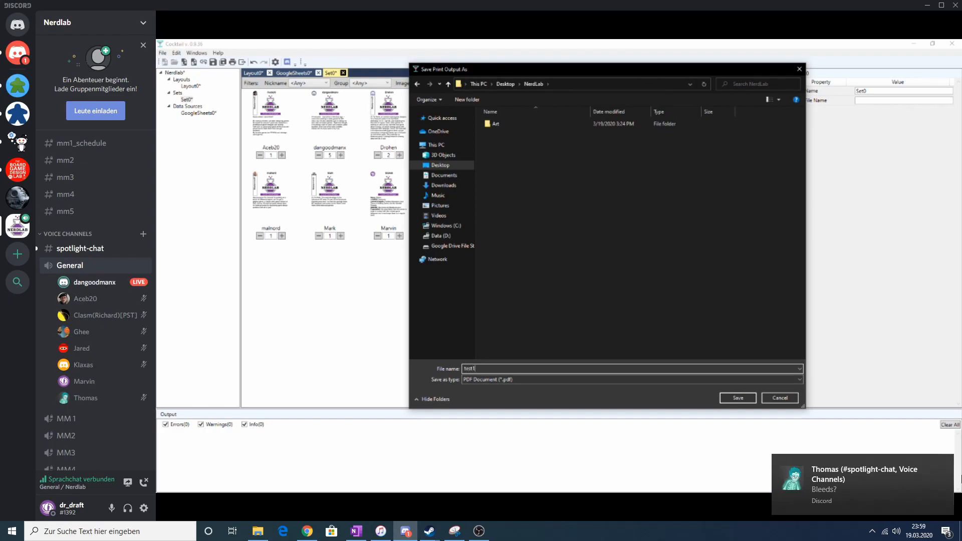
click(738, 398)
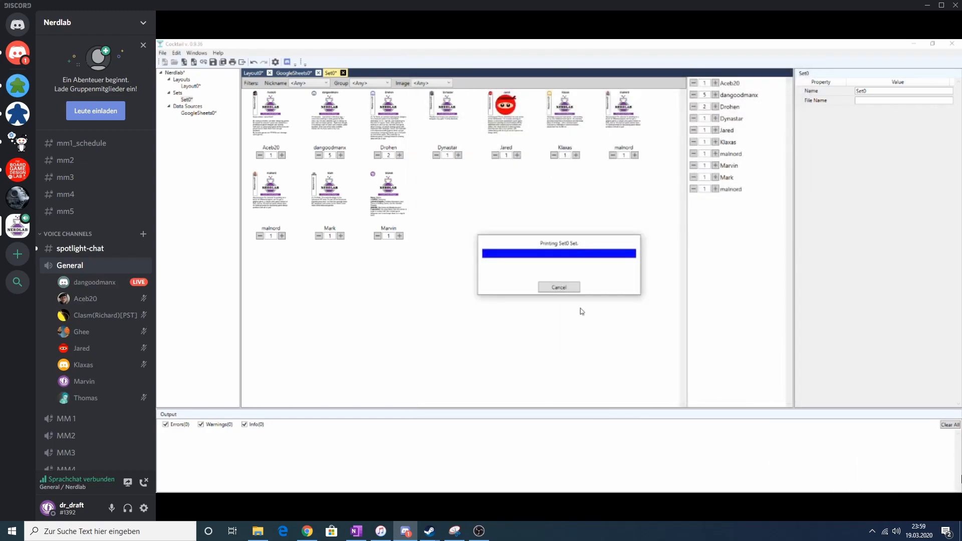
click(555, 288)
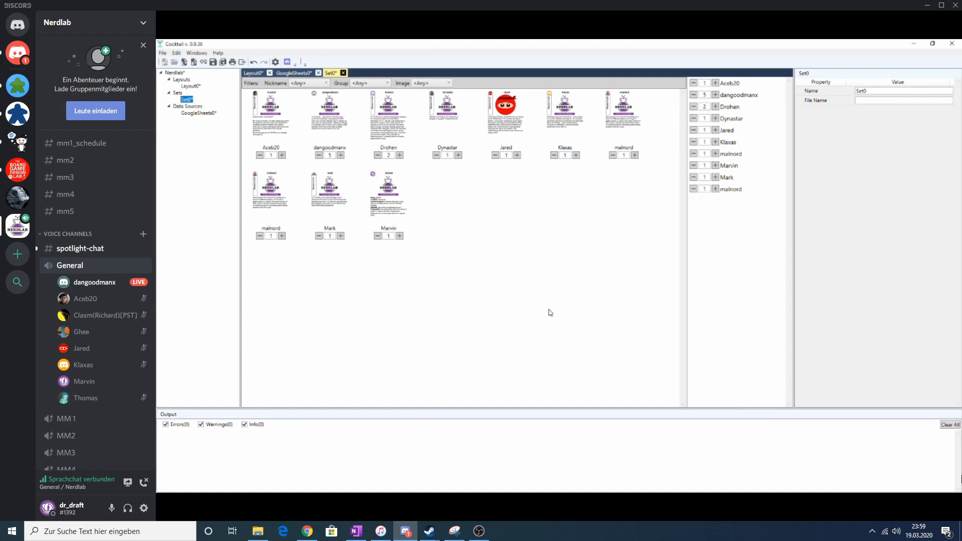
Show Set0's folder in File Explorer and open the test1 PDF
right_click(186, 99)
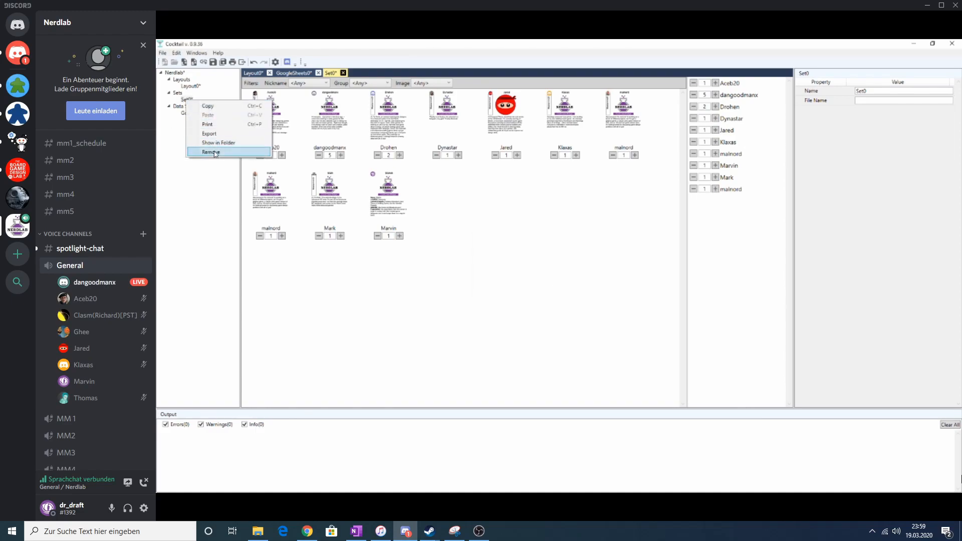
click(218, 143)
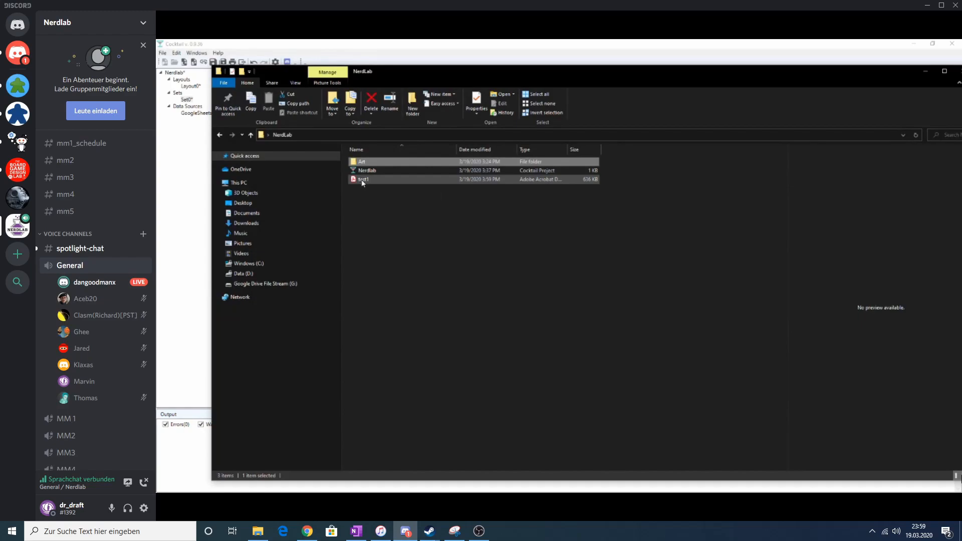
click(362, 181)
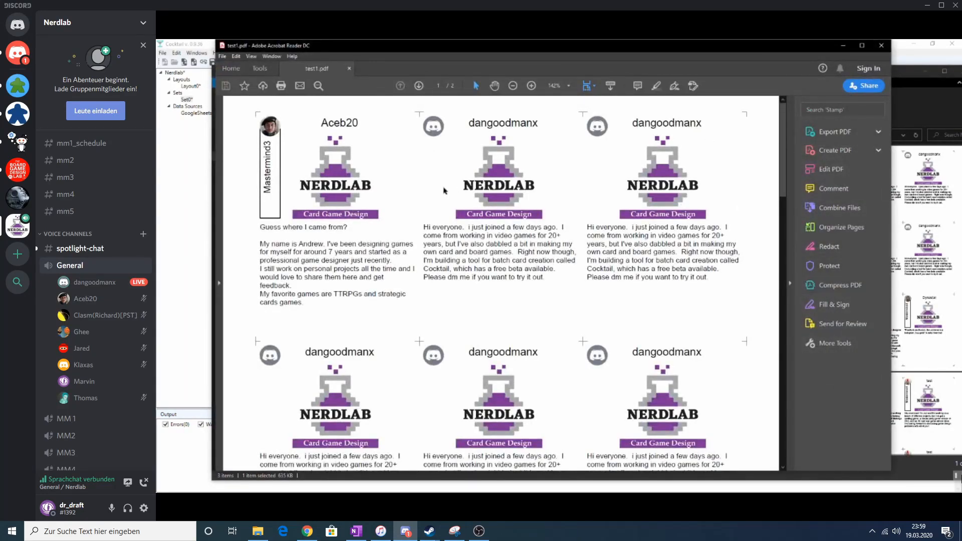
Examine the card sheets and cut marks on both pages of test1, and close the PDF
scroll(426, 222, down, 3)
scroll(426, 221, down, 15)
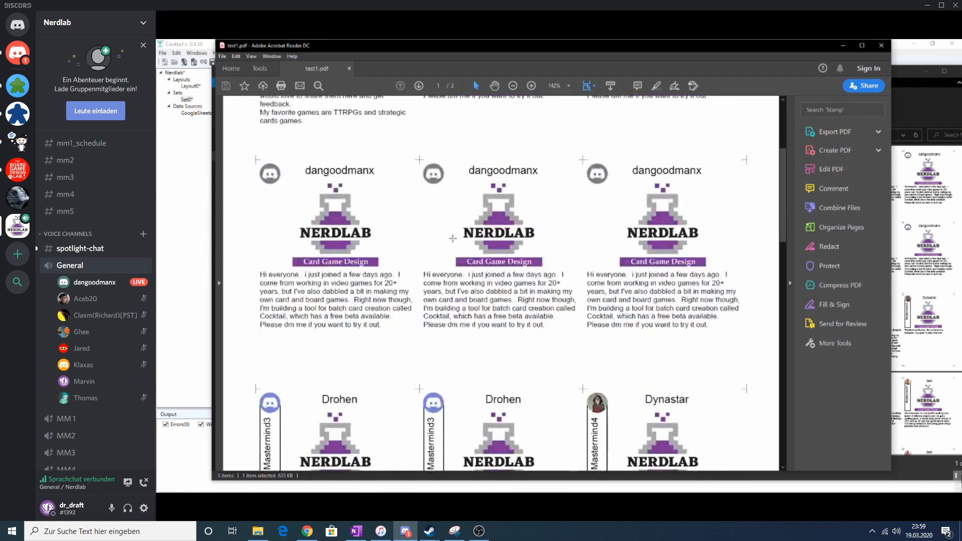
scroll(458, 245, down, 9)
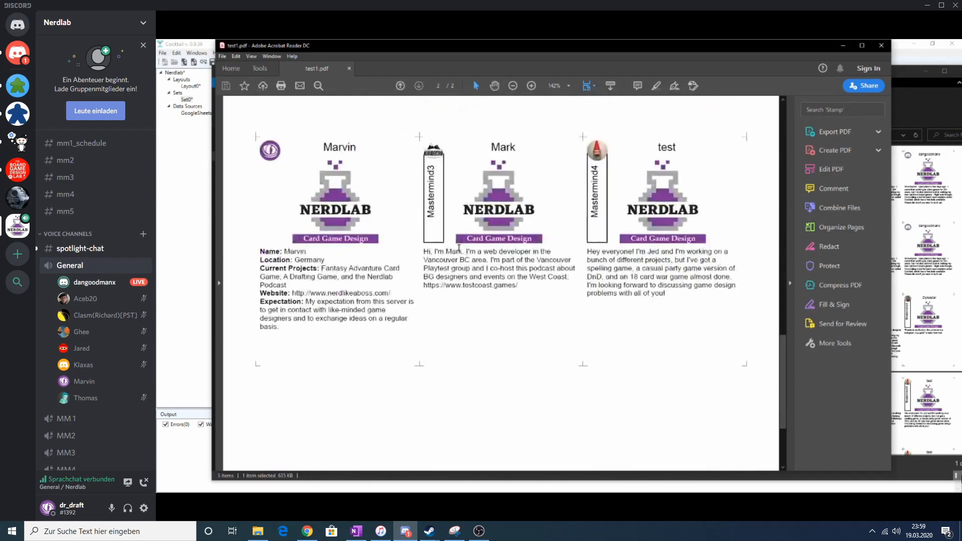
scroll(459, 251, up, 6)
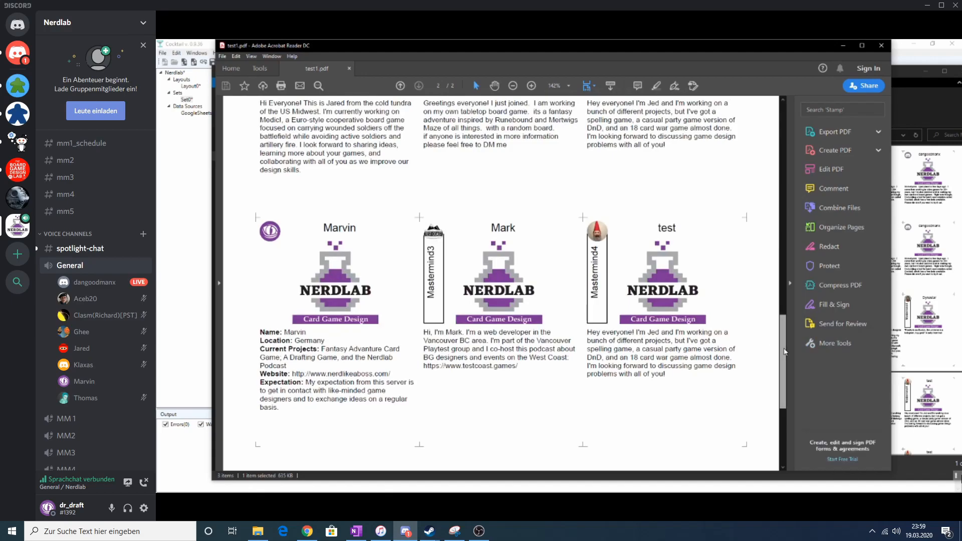
scroll(771, 347, up, 15)
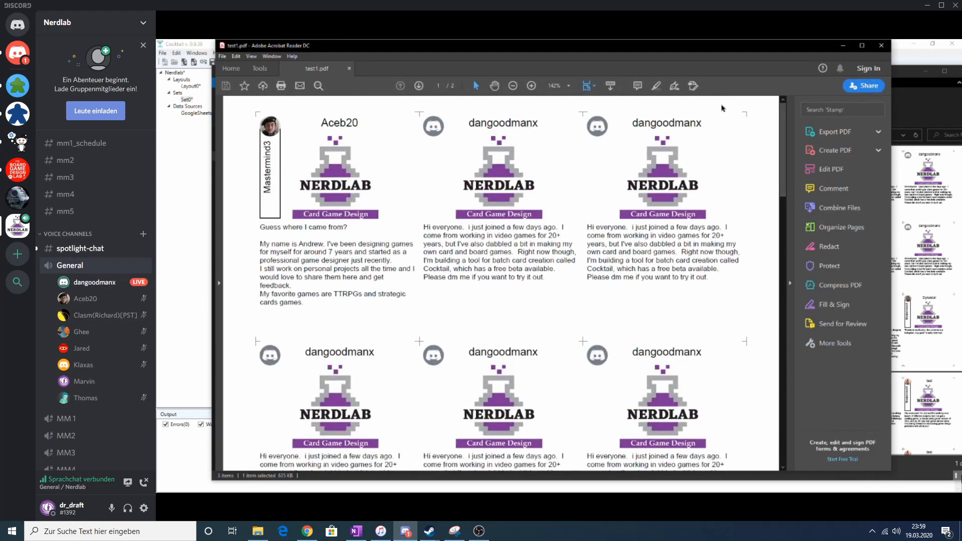
drag(784, 145, 784, 378)
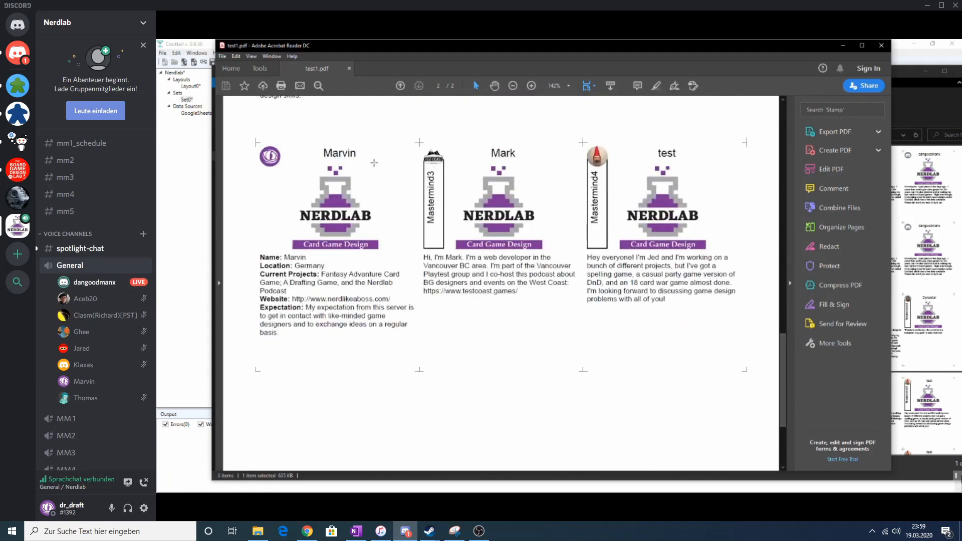
scroll(381, 200, down, 3)
scroll(654, 325, up, 15)
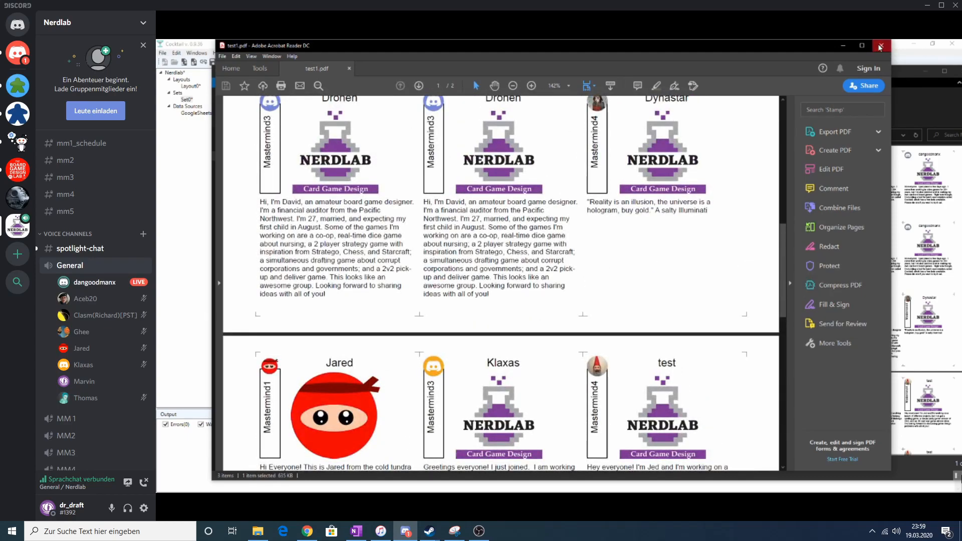
click(881, 45)
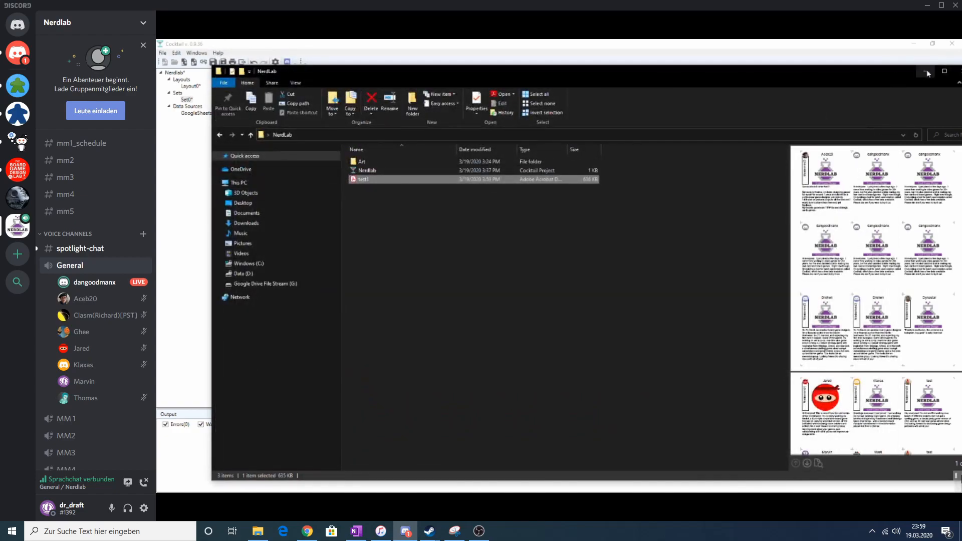
Return to Layout0 in Cocktail and draw a border rectangle about 2.375 by 3.25 inches just inside the card edges
click(170, 247)
double_click(191, 86)
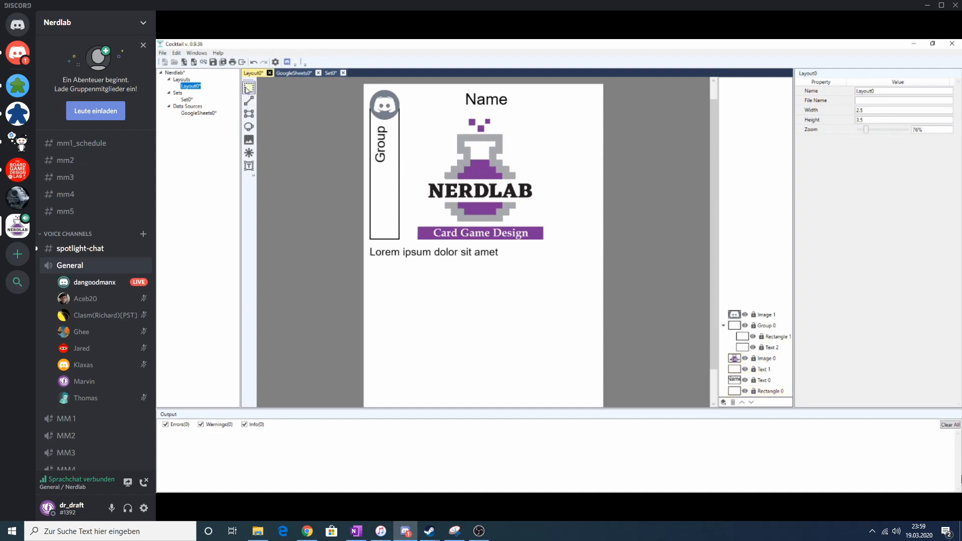
click(249, 114)
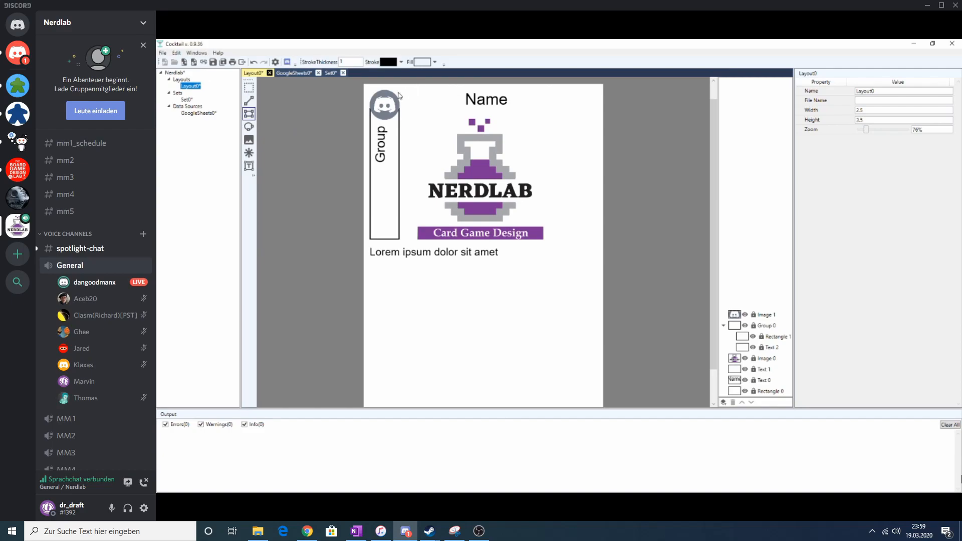
drag(368, 91, 597, 406)
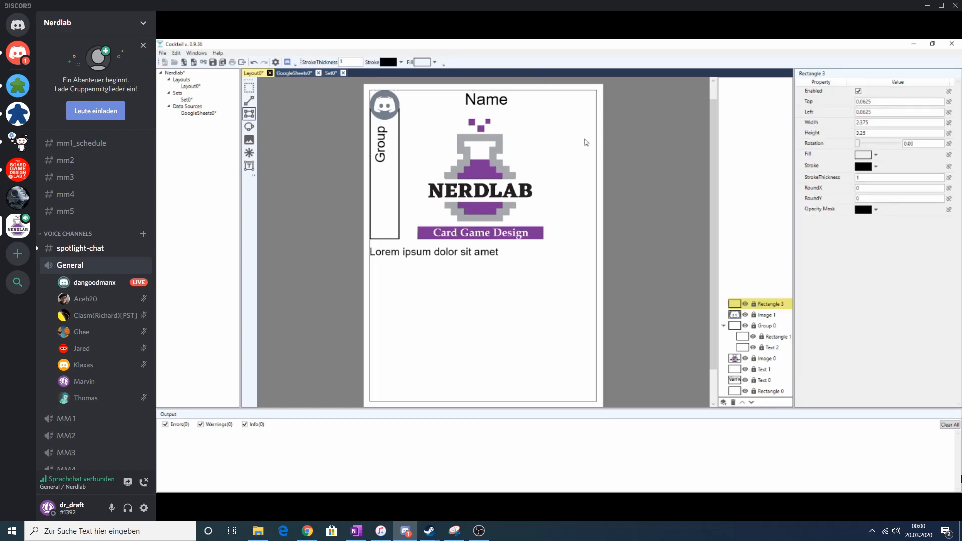
Enlarge the layout view and stretch the new border rectangle downward to a height of 3.375 inches
drag(714, 116, 715, 146)
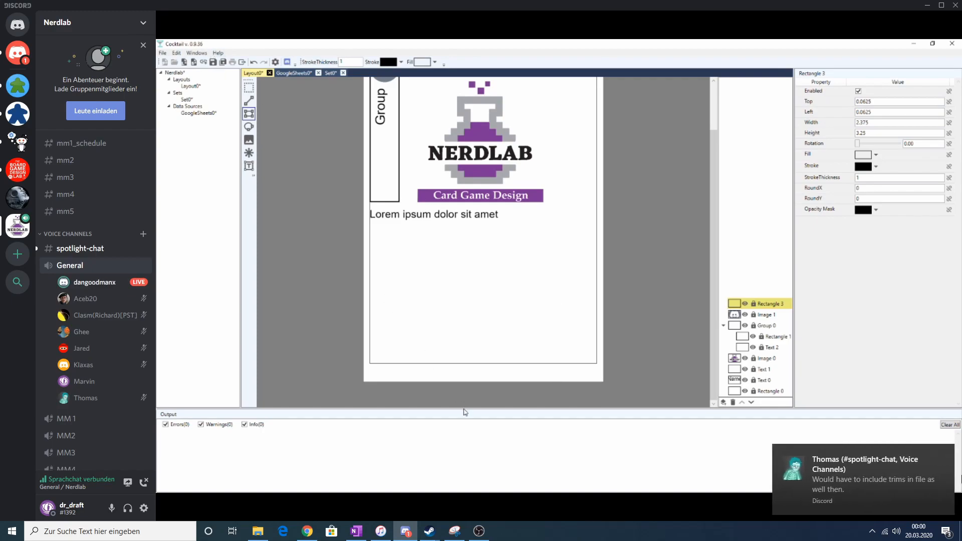
drag(463, 409, 462, 462)
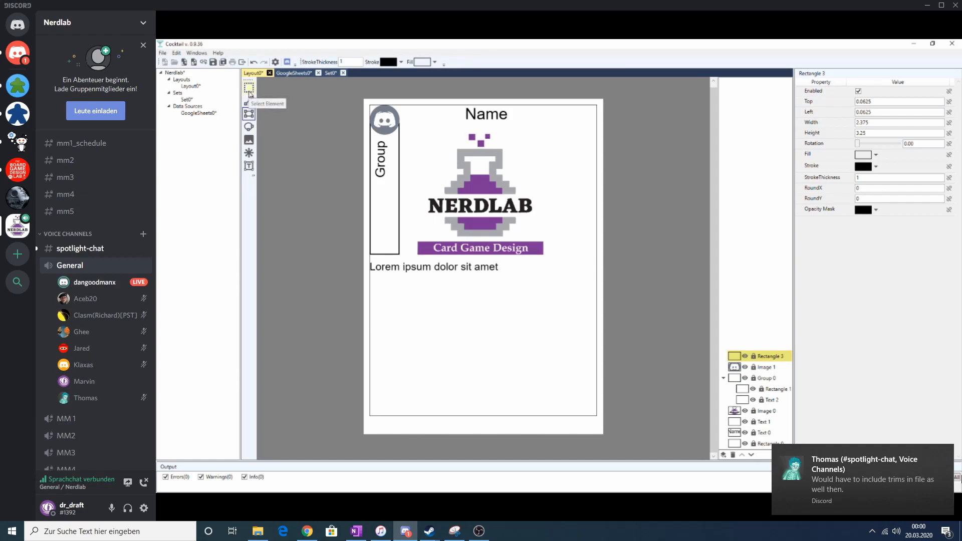
click(248, 87)
drag(484, 416, 484, 429)
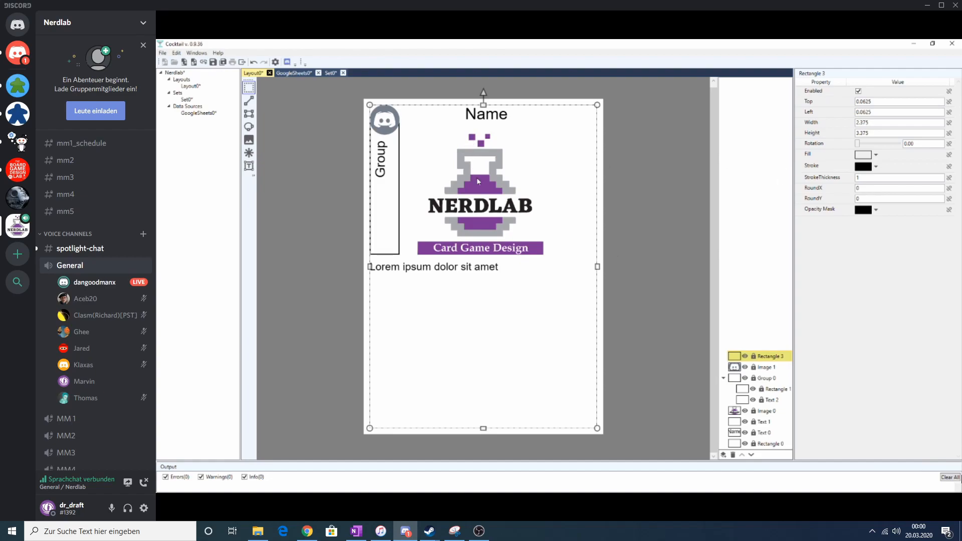
Set the new border rectangle's stroke to solid red (#FFFF0000) and deselect it
click(876, 167)
click(841, 190)
click(911, 250)
drag(912, 256, 917, 272)
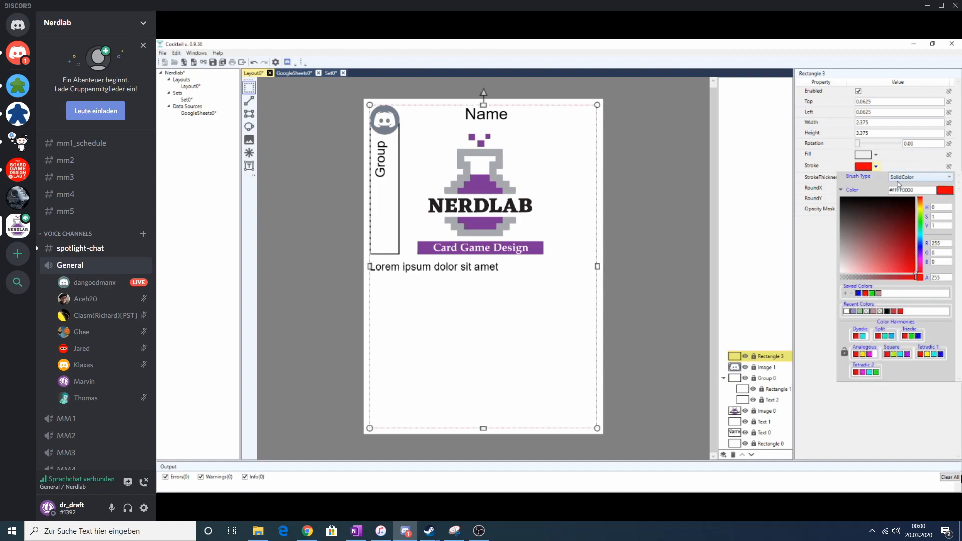
click(822, 252)
click(672, 166)
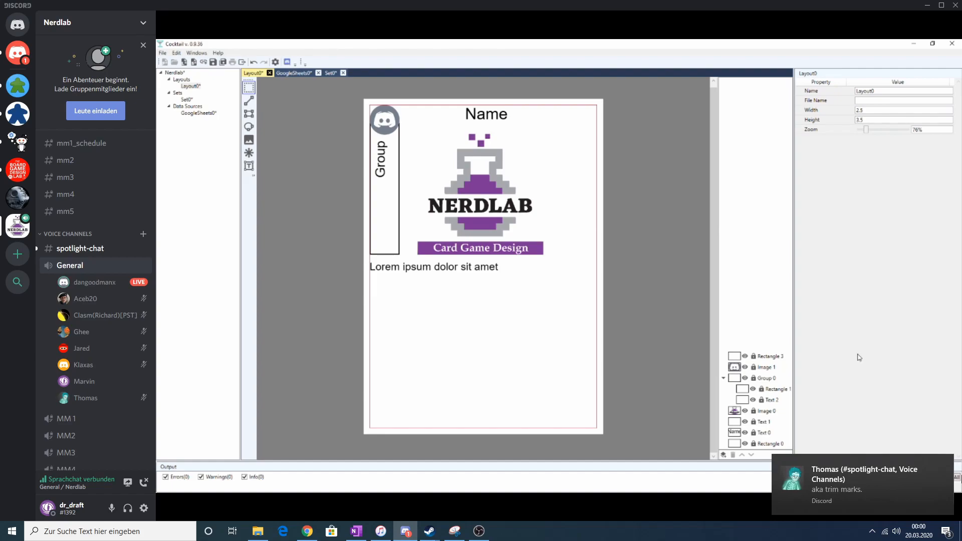
Disable the red border rectangle, Rectangle 3, and deselect it
click(776, 357)
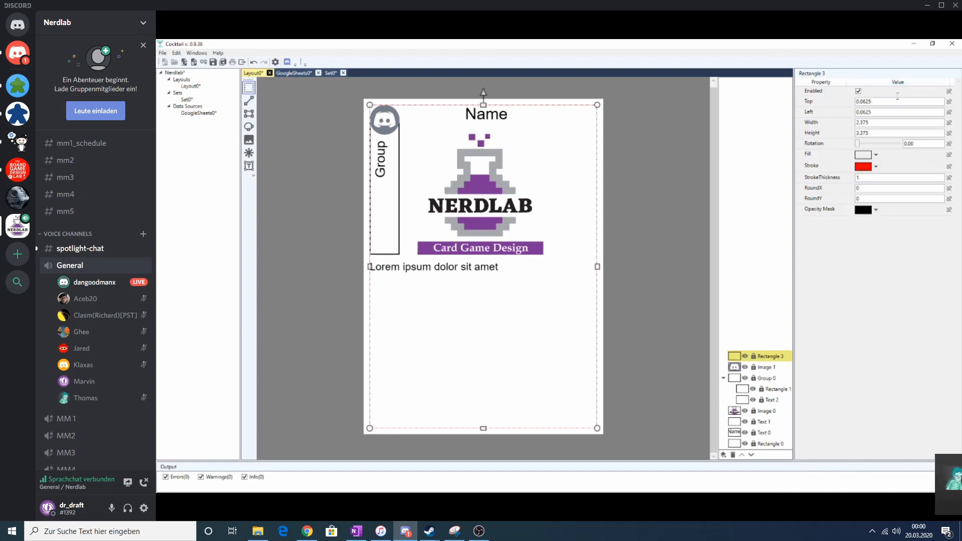
click(858, 91)
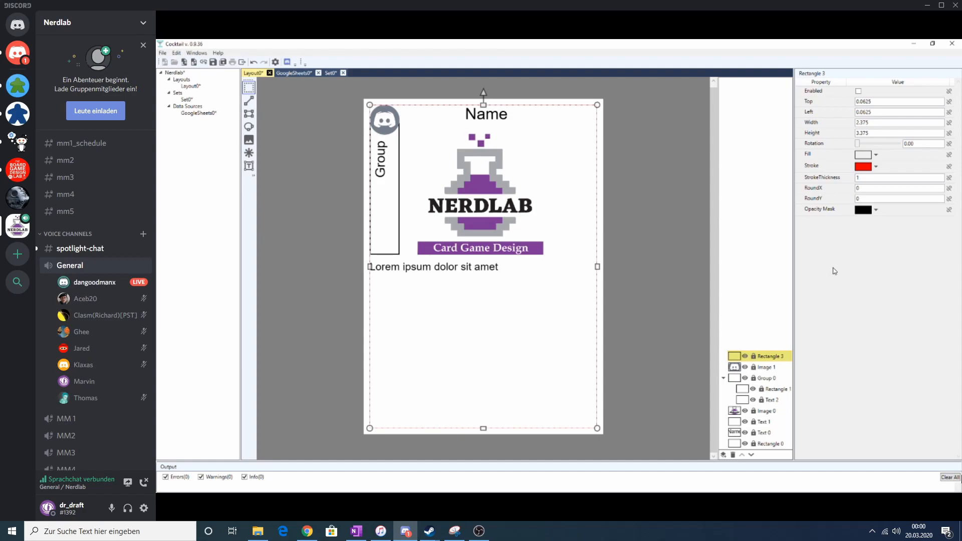
click(686, 182)
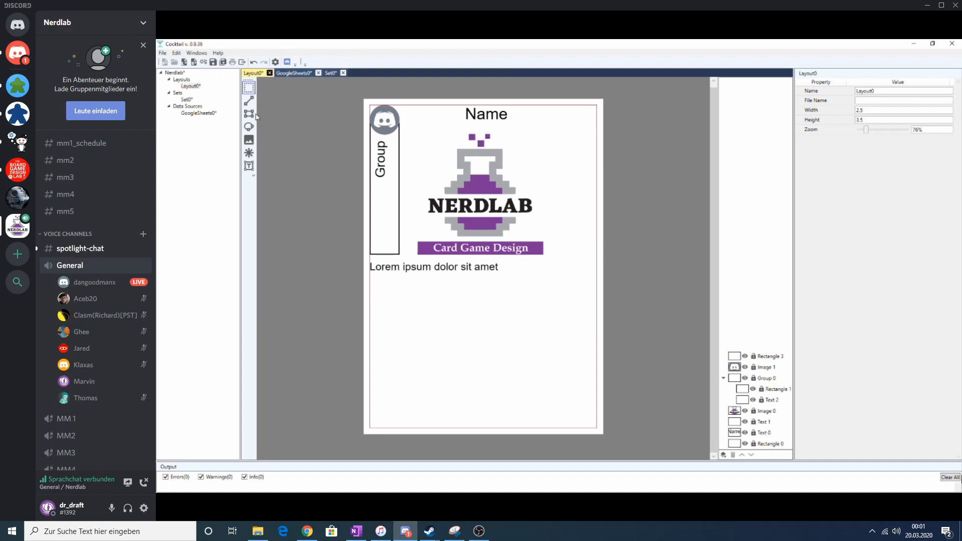
Draw short black trim-mark lines about 0.0625 inches long at the card's two upper corners with the Line tool
click(248, 103)
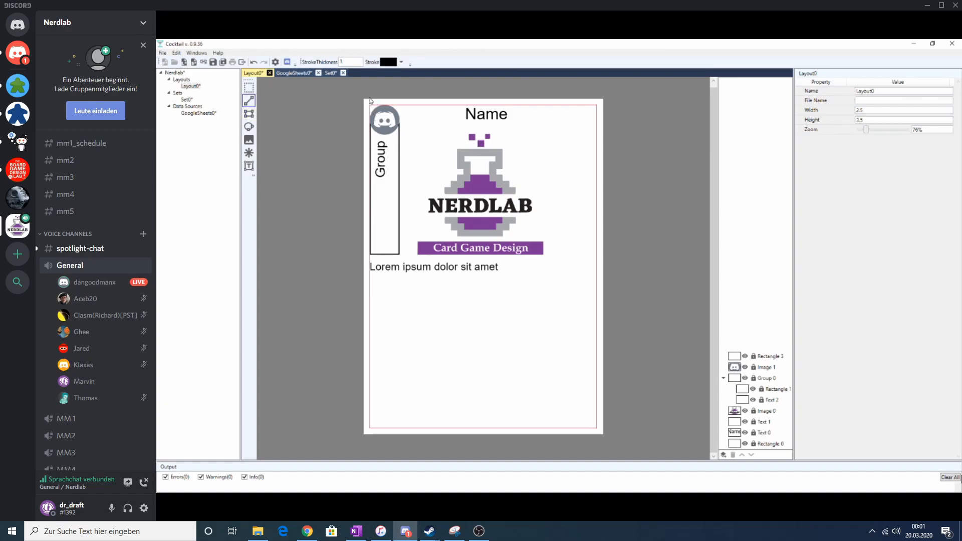
mouse_move(371, 106)
mouse_down()
mouse_move(580, 123)
mouse_move(580, 107)
mouse_move(603, 104)
mouse_up()
drag(369, 105, 364, 106)
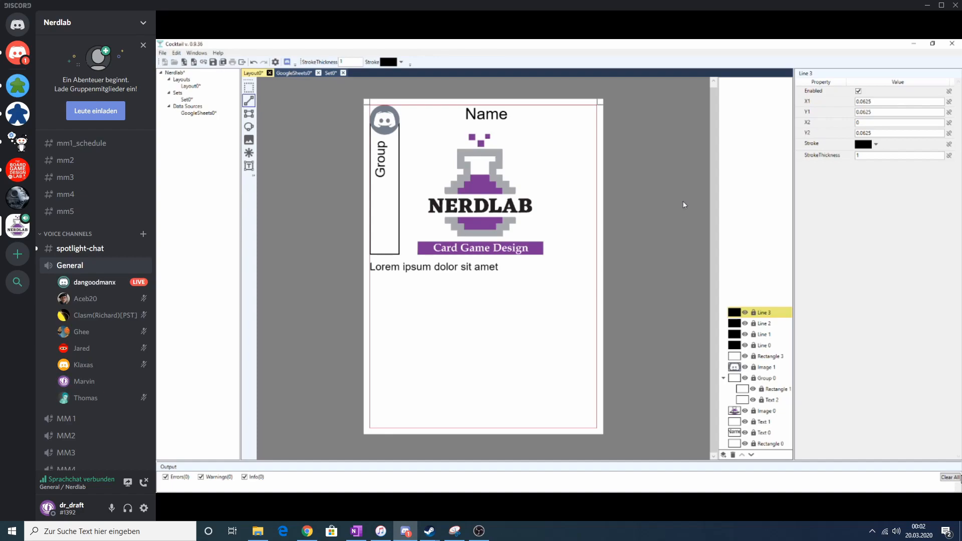
mouse_move(957, 480)
mouse_move(956, 475)
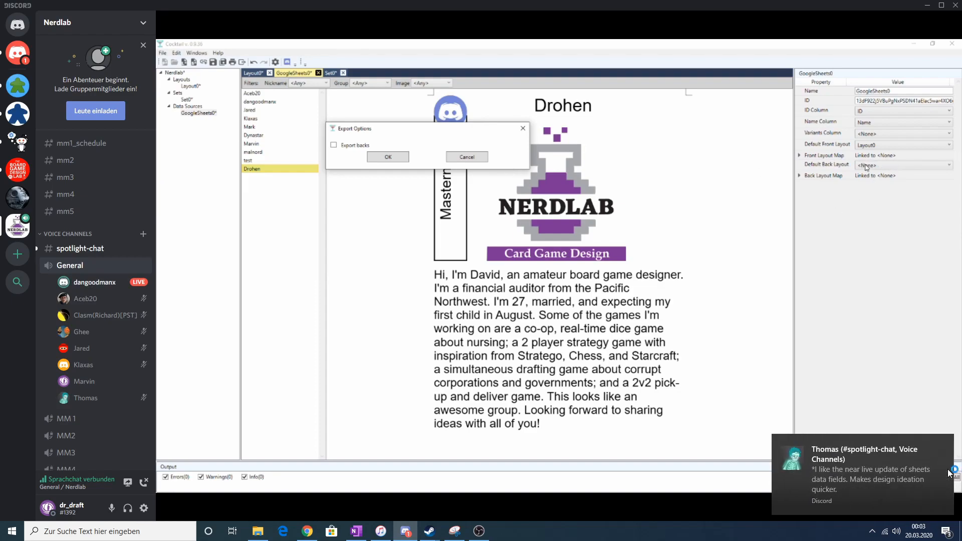
mouse_move(946, 474)
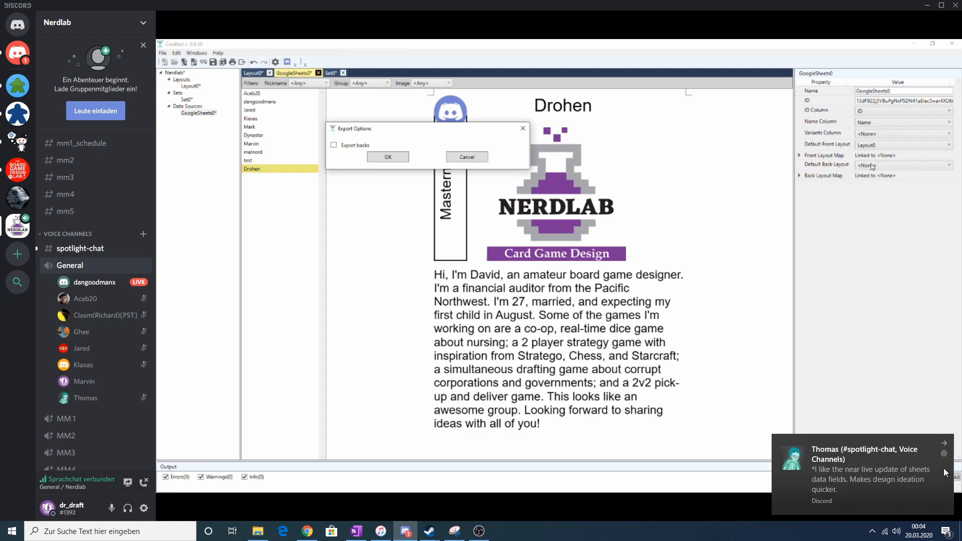
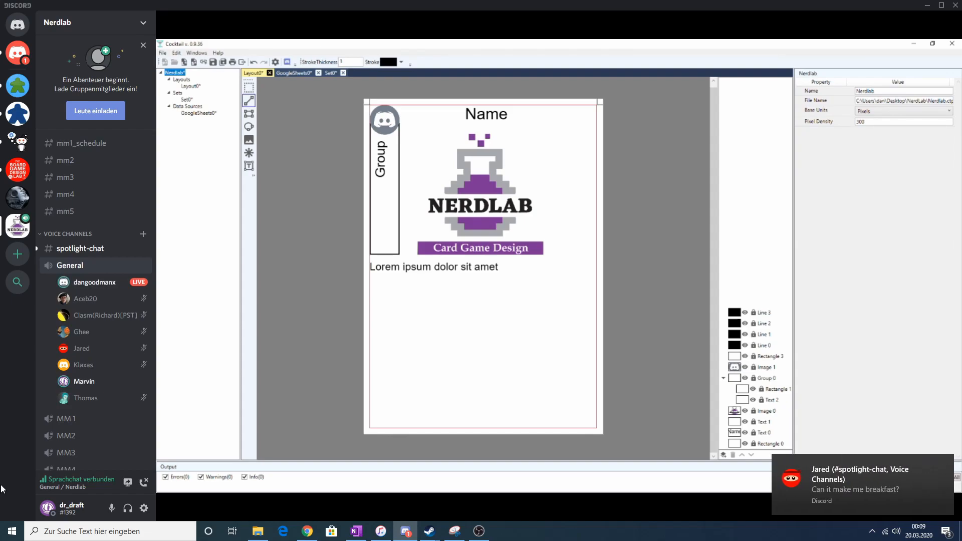
Delete all the trim-mark lines from the layout, including the stray line made on the description text
mouse_move(276, 326)
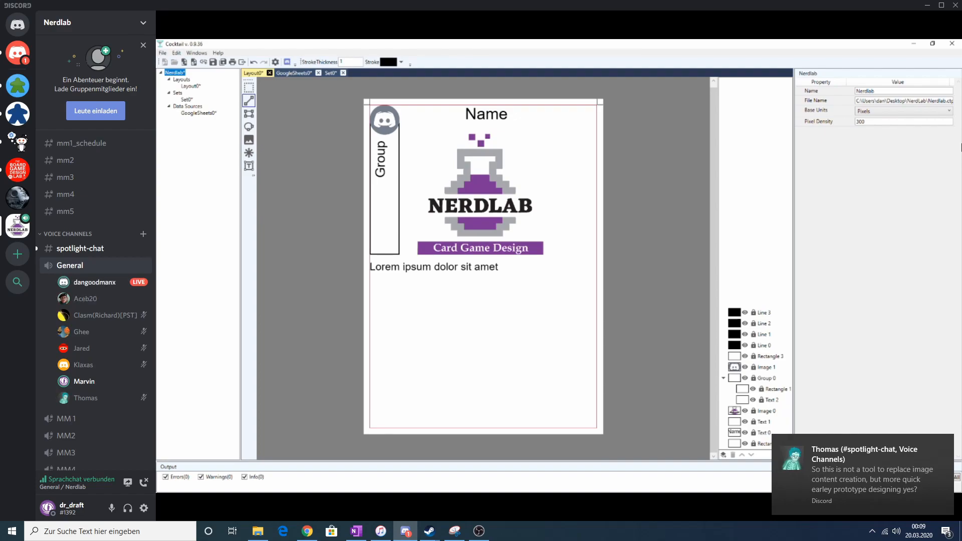
click(430, 268)
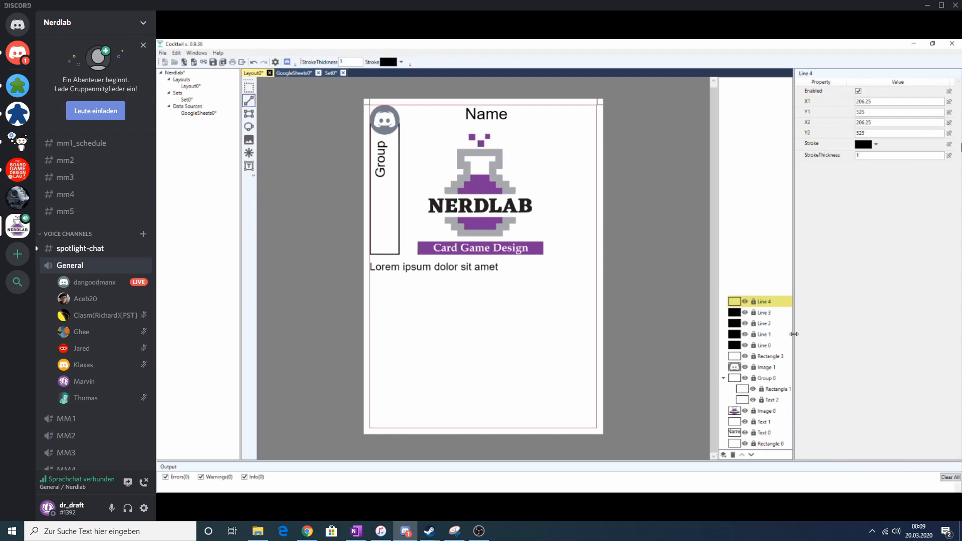
click(765, 347)
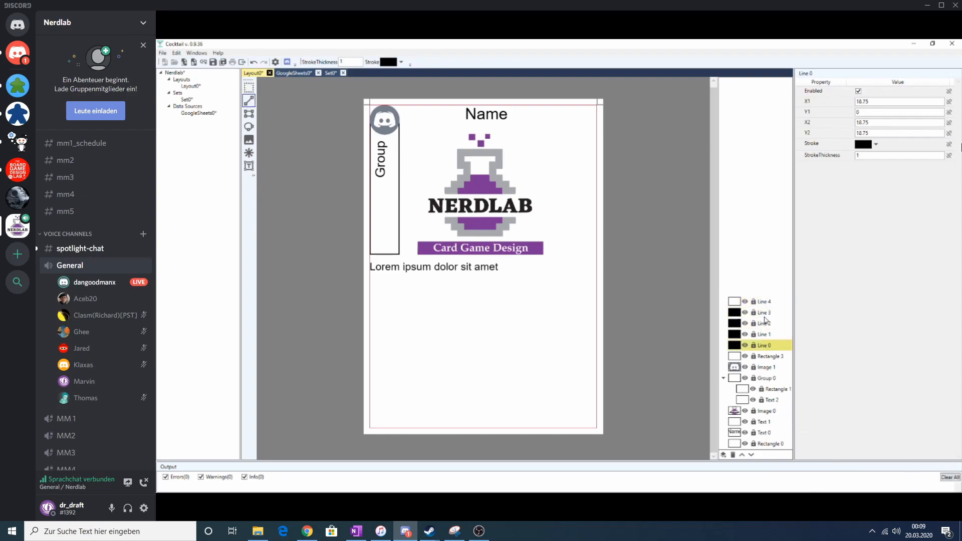
click(733, 455)
click(733, 455)
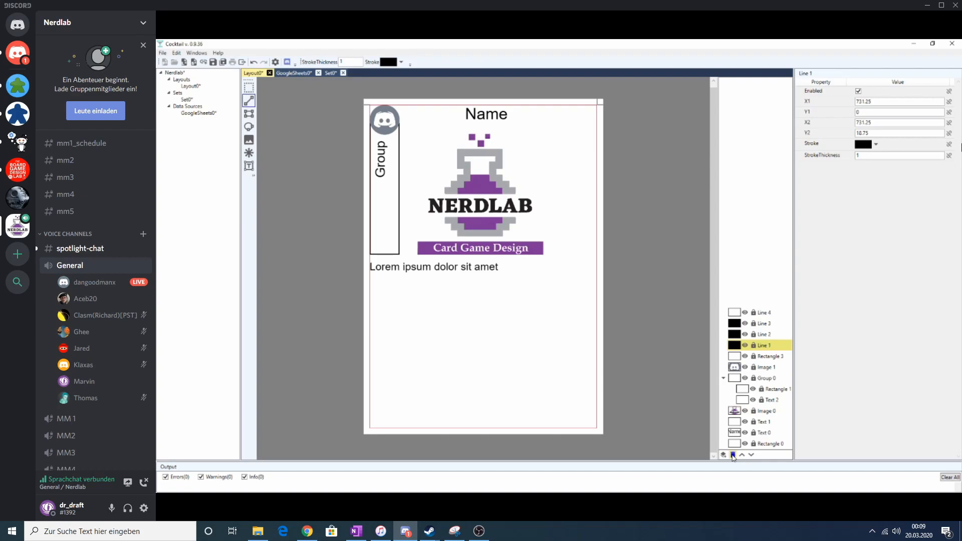
click(732, 455)
click(733, 455)
click(733, 455)
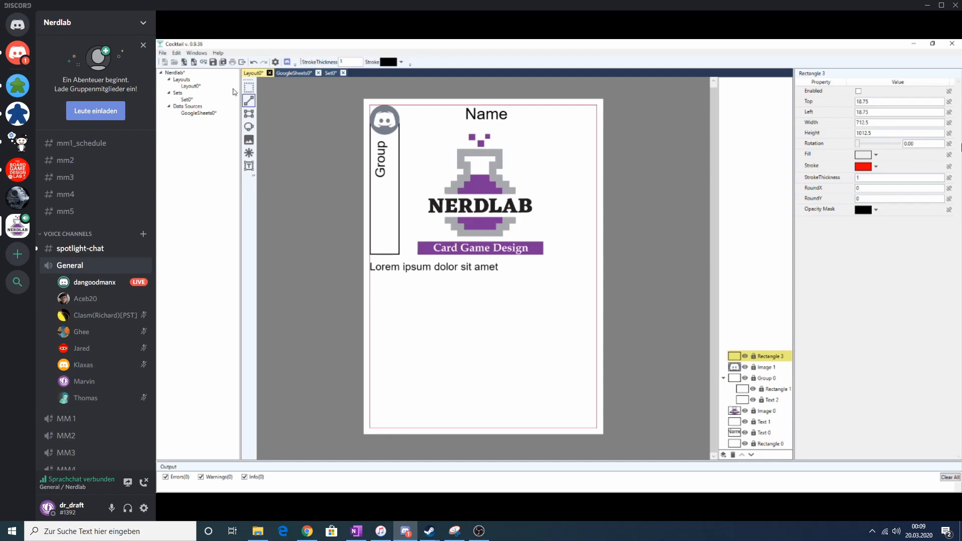
Insert the inline icon tag <icon src="Art/gray.png"> after the placeholder sentence in the description text box
click(248, 88)
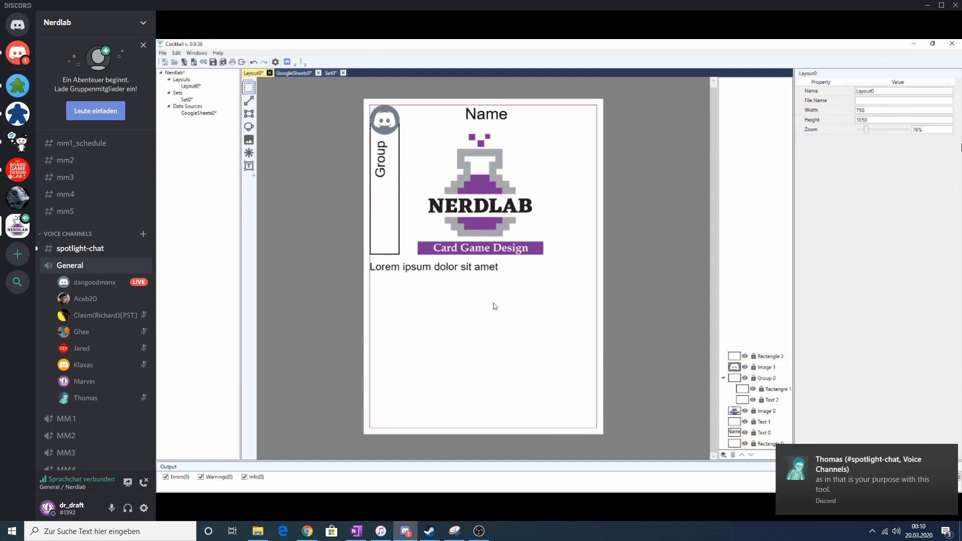
click(434, 268)
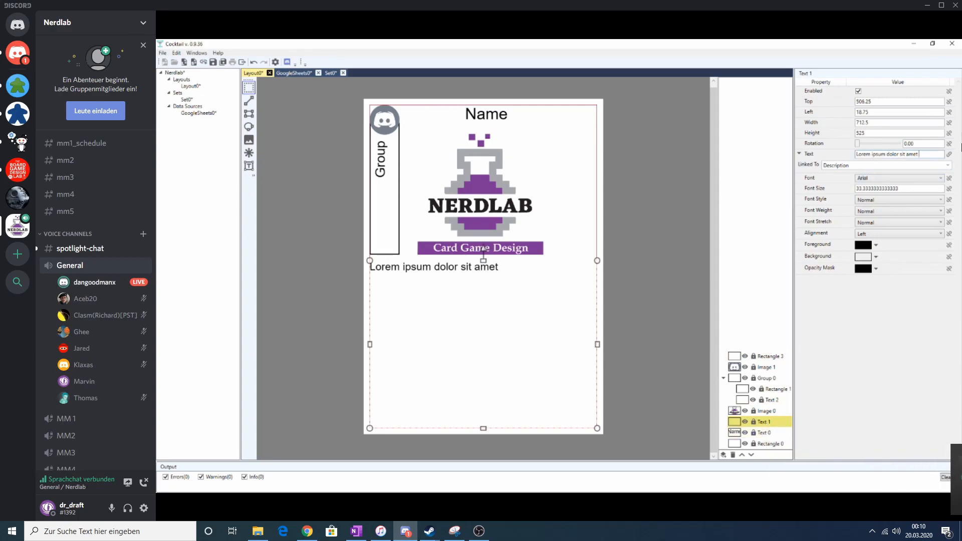
text(<)
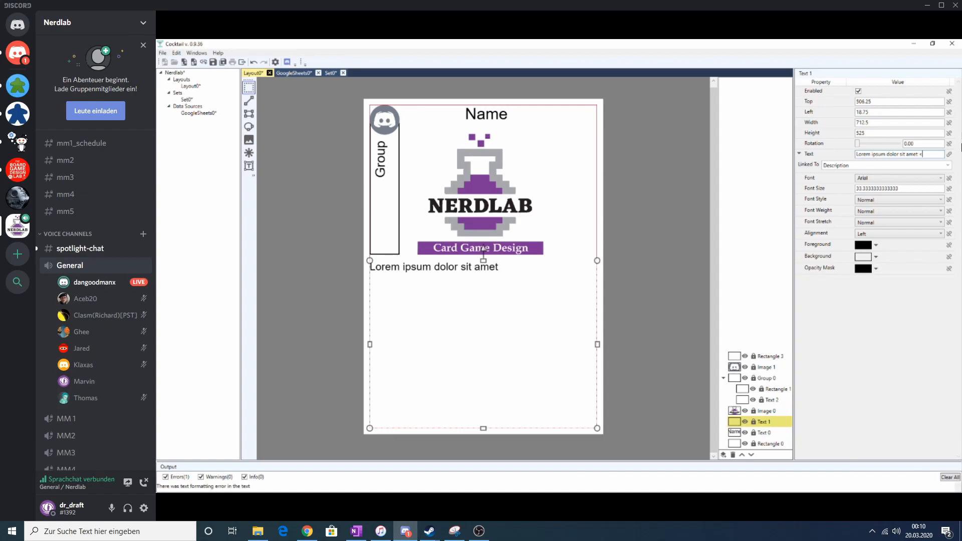
mouse_move(958, 134)
text(icon src="Art)
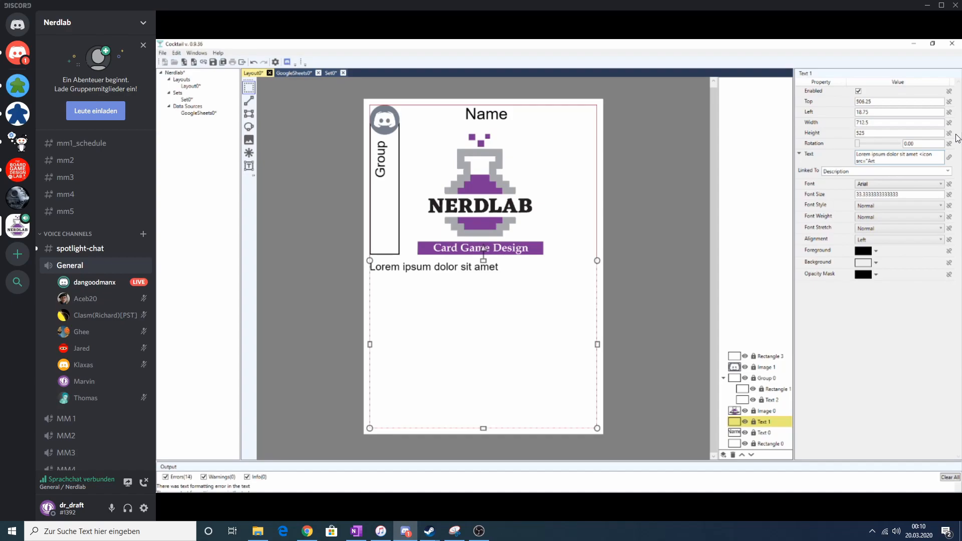
text(/gray.png">)
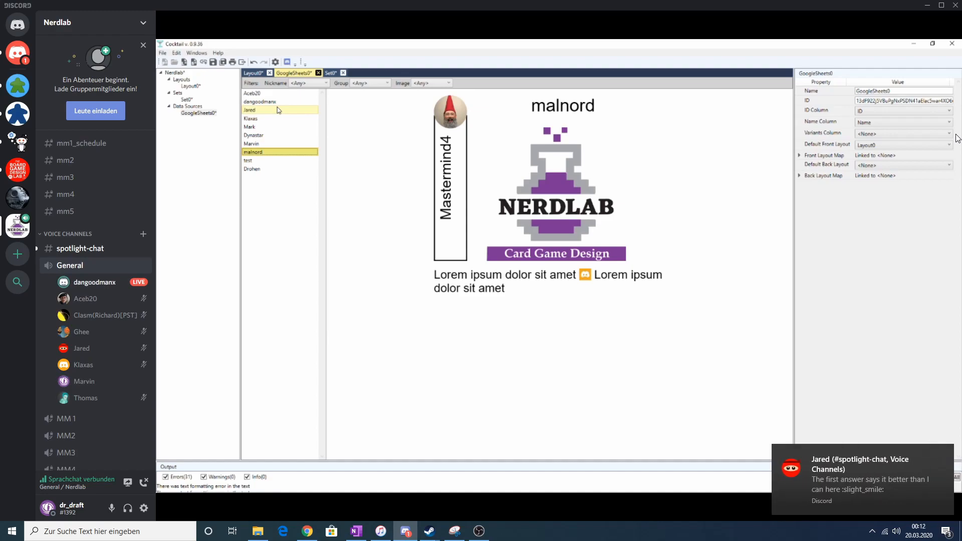
Examine the properties and column links of the Name text, description text, background rectangle, card image and border rectangle
mouse_move(956, 142)
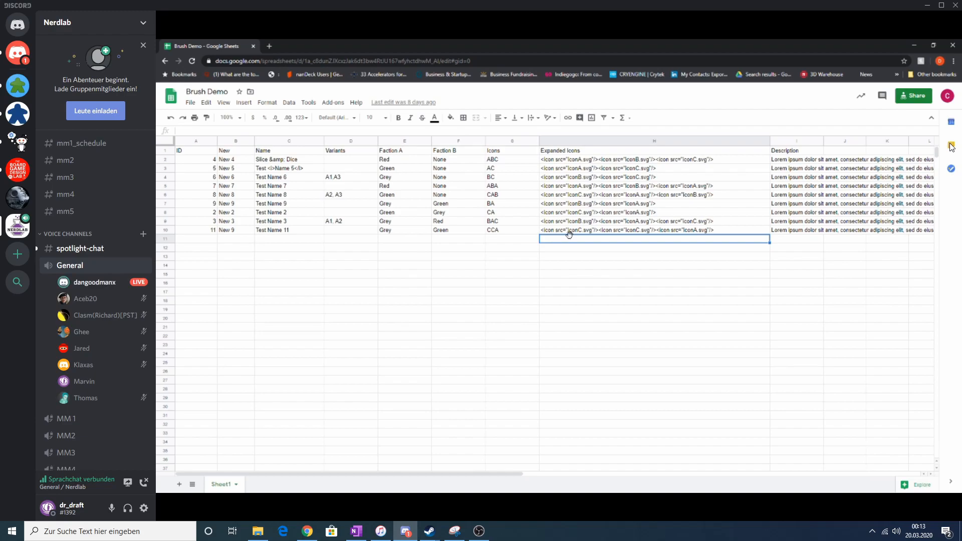
mouse_move(953, 146)
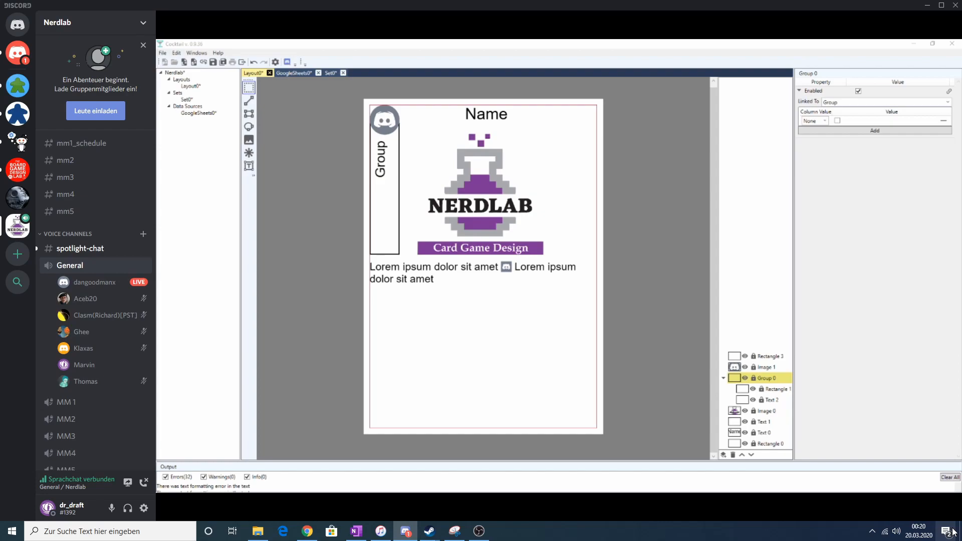
click(489, 119)
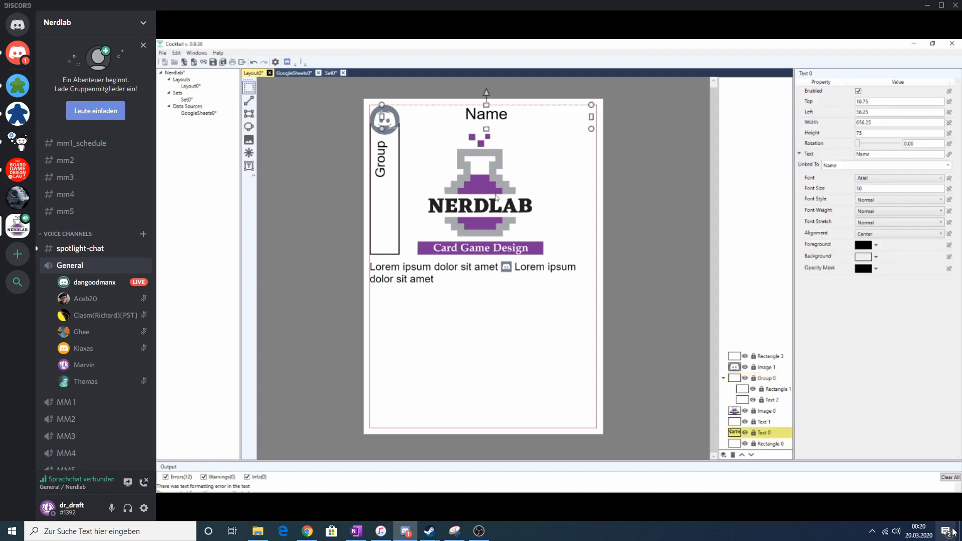
click(495, 266)
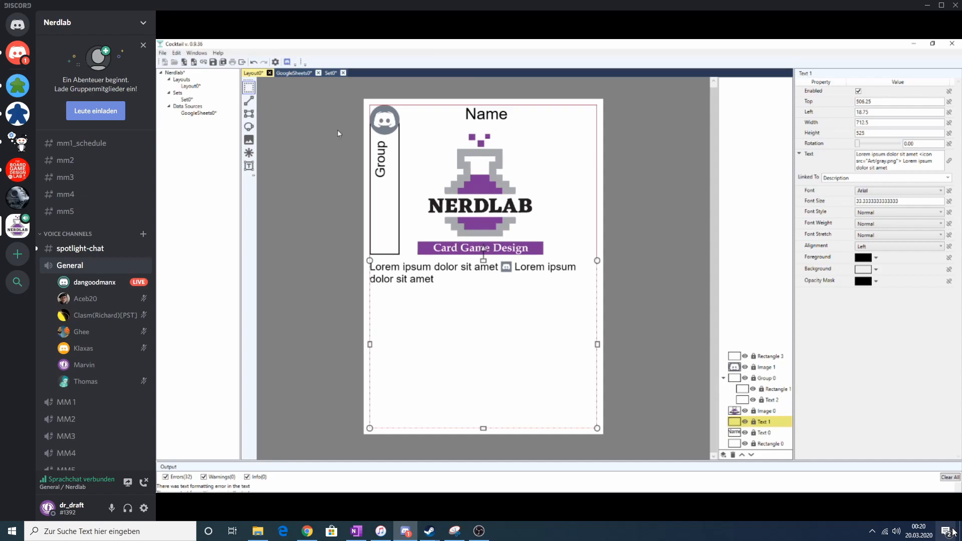
click(587, 107)
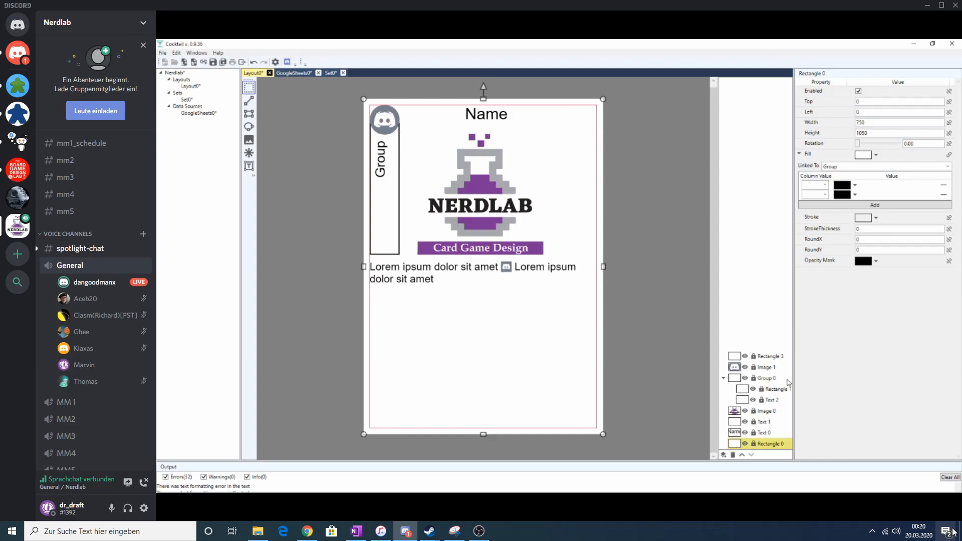
click(766, 411)
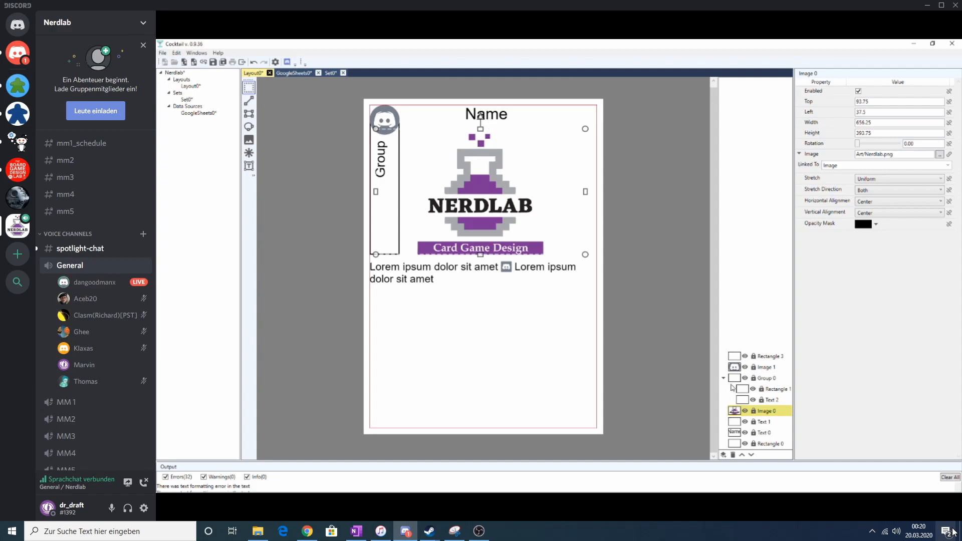
click(777, 357)
Reposition the Name text box horizontally so that its left offset is 37.5 pixels
click(764, 433)
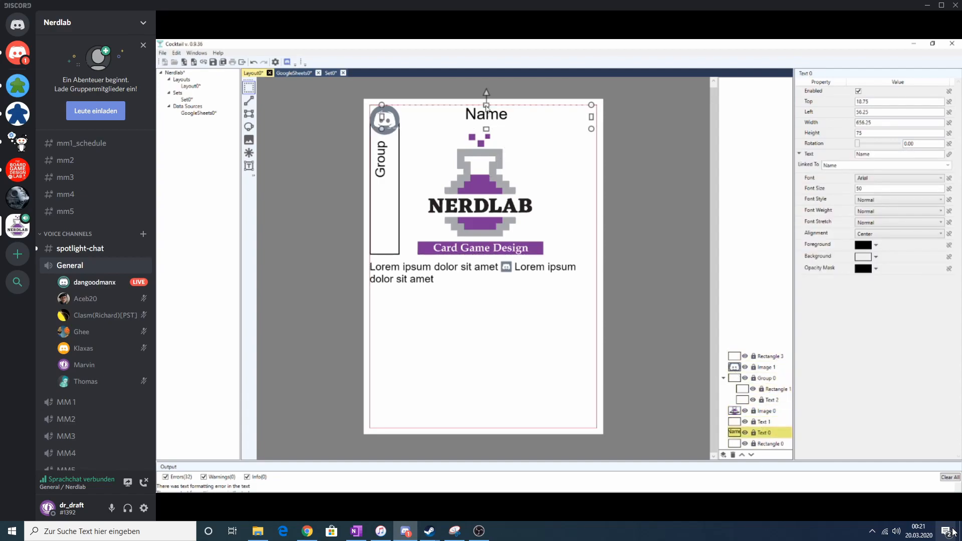
mouse_move(461, 105)
mouse_down()
mouse_move(465, 118)
mouse_move(455, 106)
mouse_move(471, 112)
mouse_move(450, 106)
mouse_up()
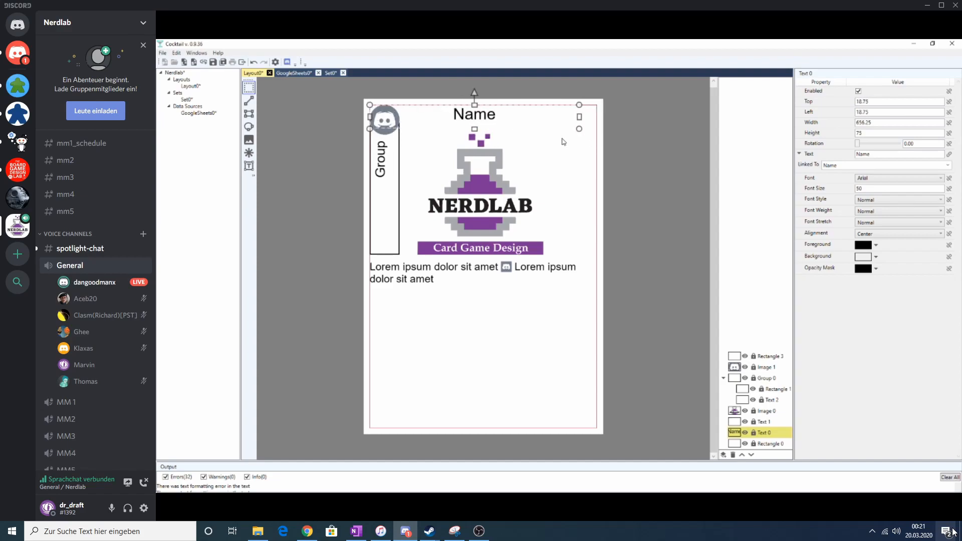
drag(509, 118, 517, 119)
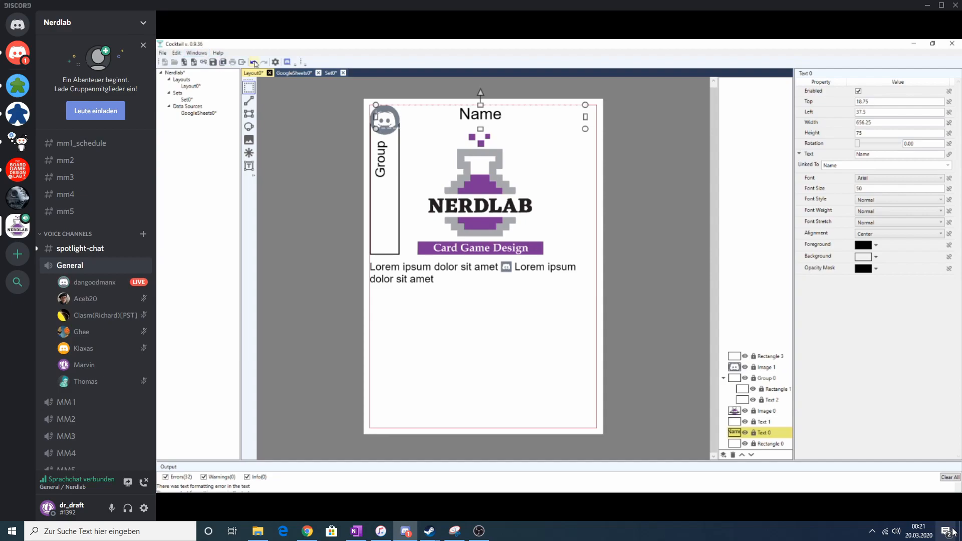
View the snap settings, return to Layout0 and try the snapping by shifting the Name text box horizontally
click(275, 63)
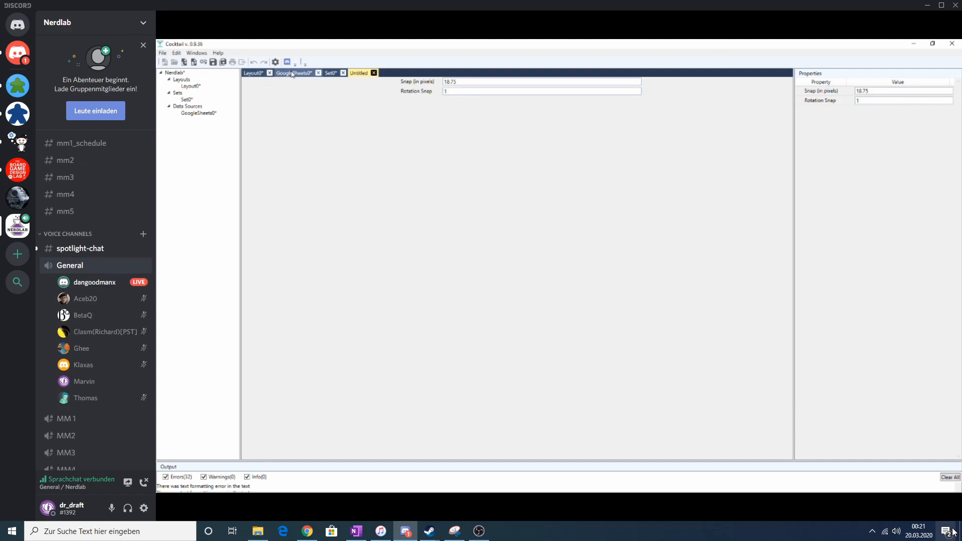
click(255, 73)
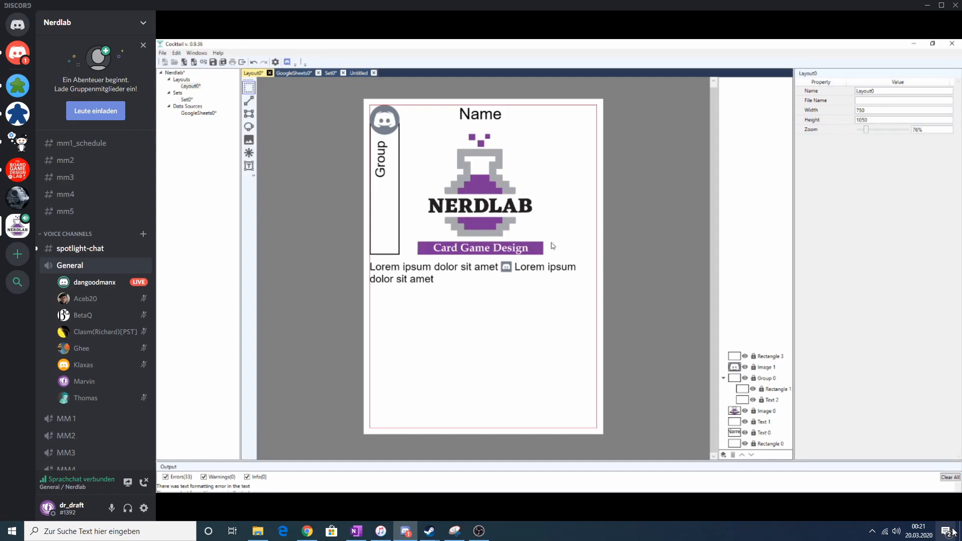
click(475, 120)
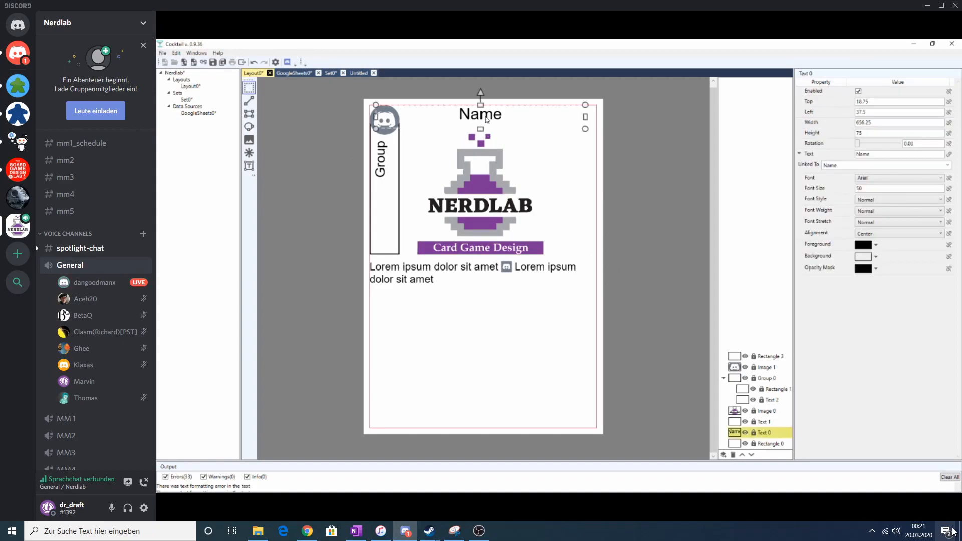
mouse_move(486, 120)
mouse_down()
mouse_move(506, 134)
mouse_move(487, 117)
mouse_move(501, 112)
mouse_move(471, 119)
mouse_up()
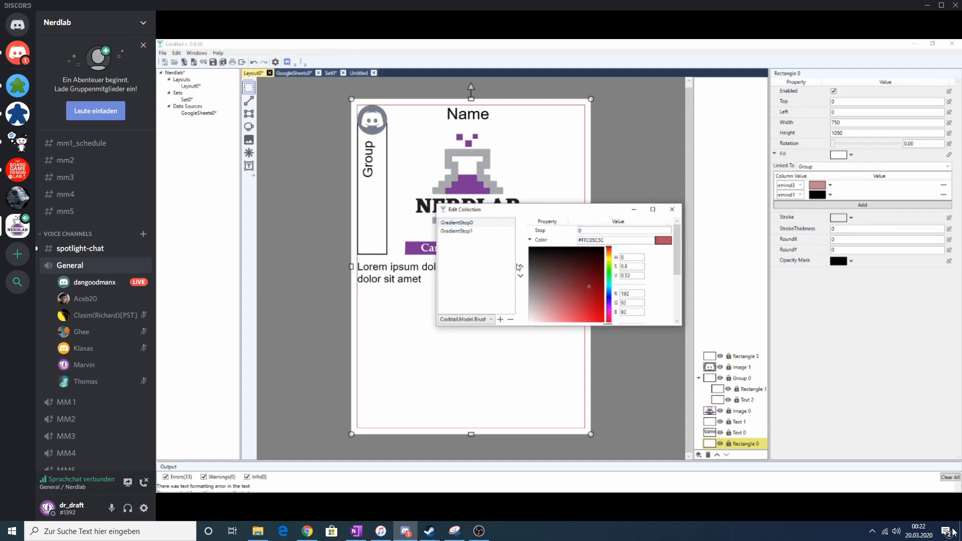
Set the second gradient stop of the background rectangle's linked fill to position 1 with the dark red colour #FF500000
text(1)
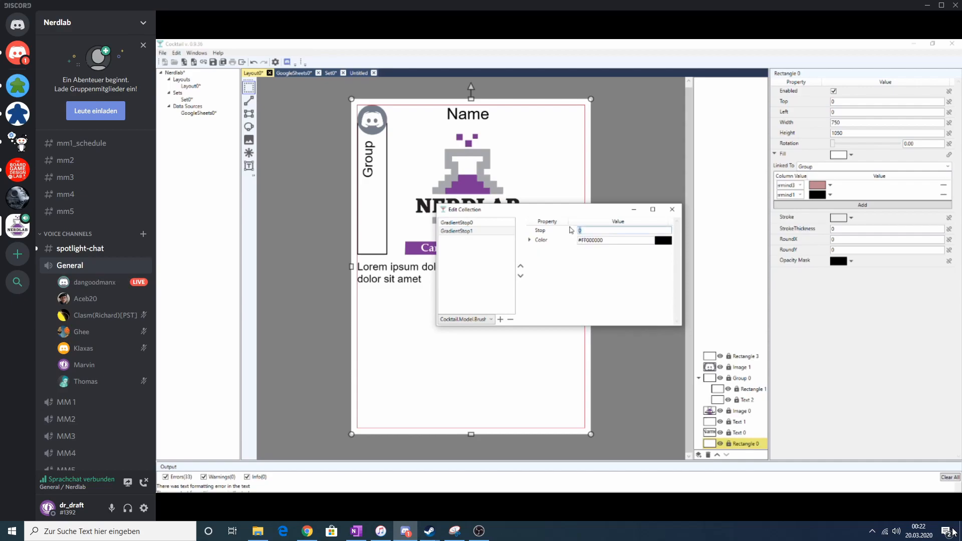
click(530, 240)
click(588, 275)
drag(592, 275, 605, 252)
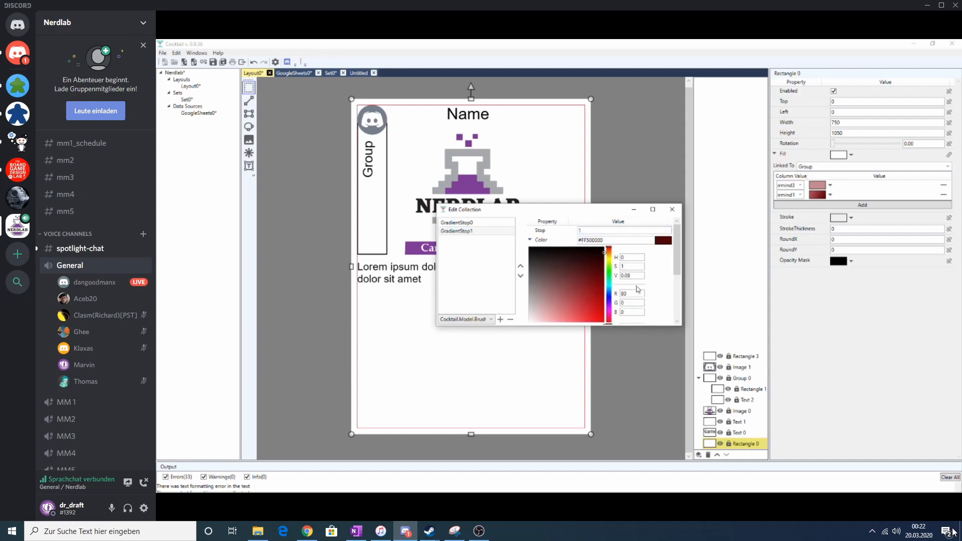
Change the second gradient stop of the background rectangle's linked fill to dark teal #FF004350 and close the gradient stop collection
click(609, 291)
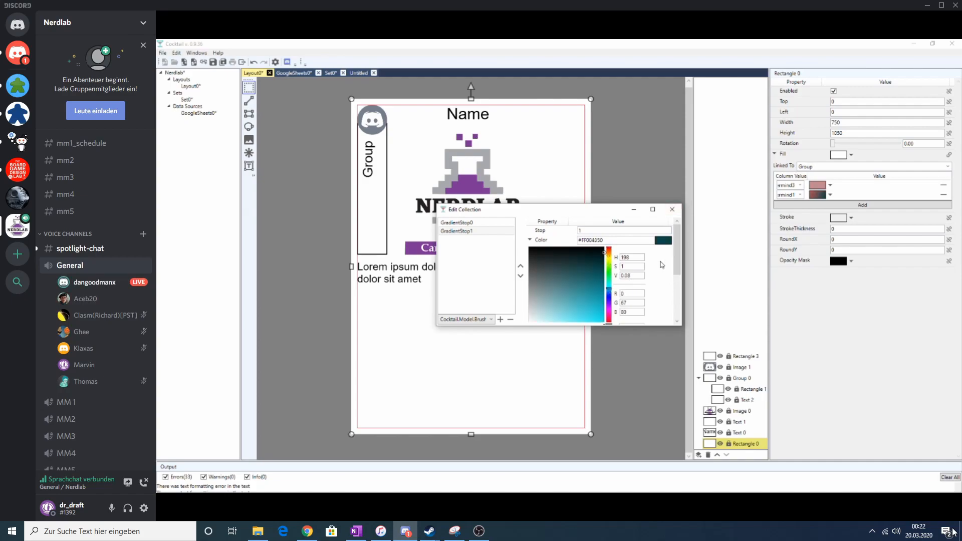
click(672, 210)
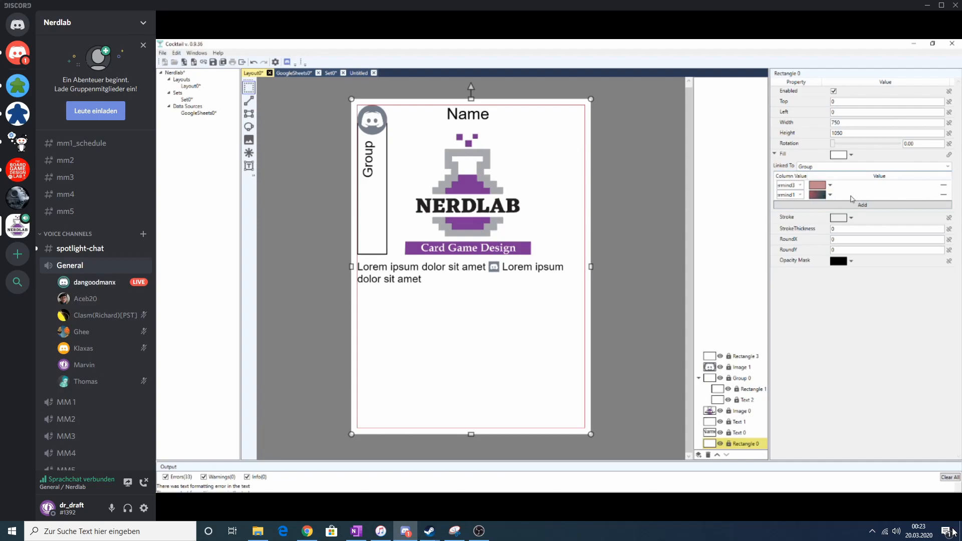
View the available brush types for the background rectangle's second linked fill, leaving it as LinearGradient
click(832, 196)
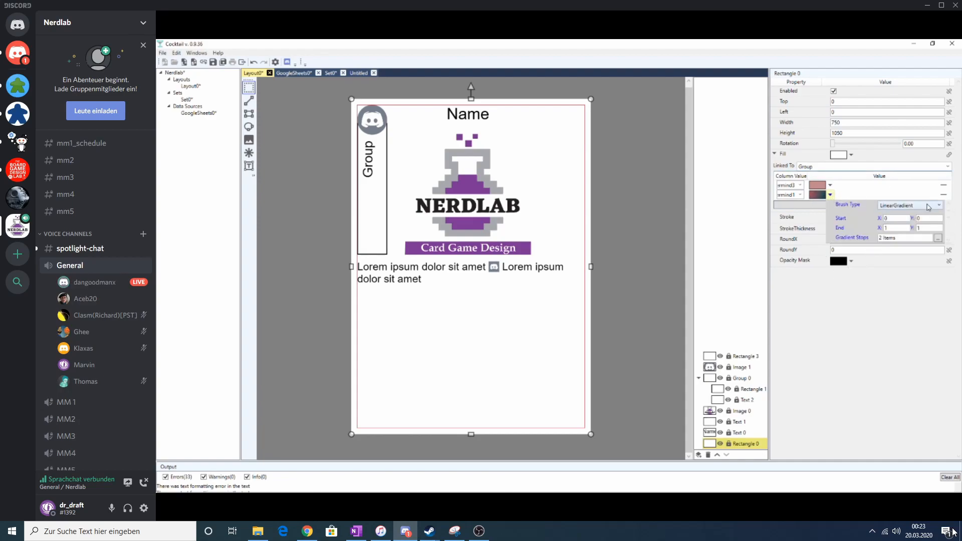
click(910, 205)
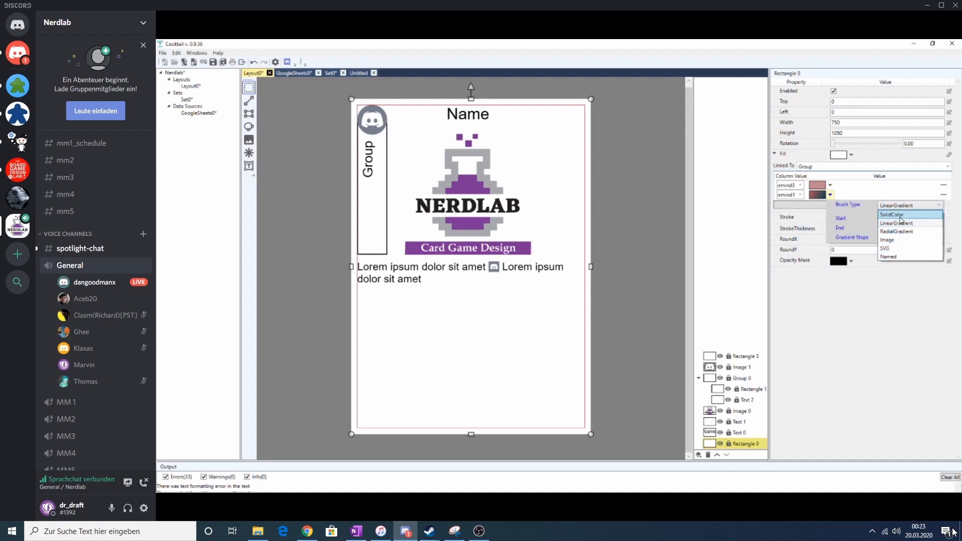
click(854, 328)
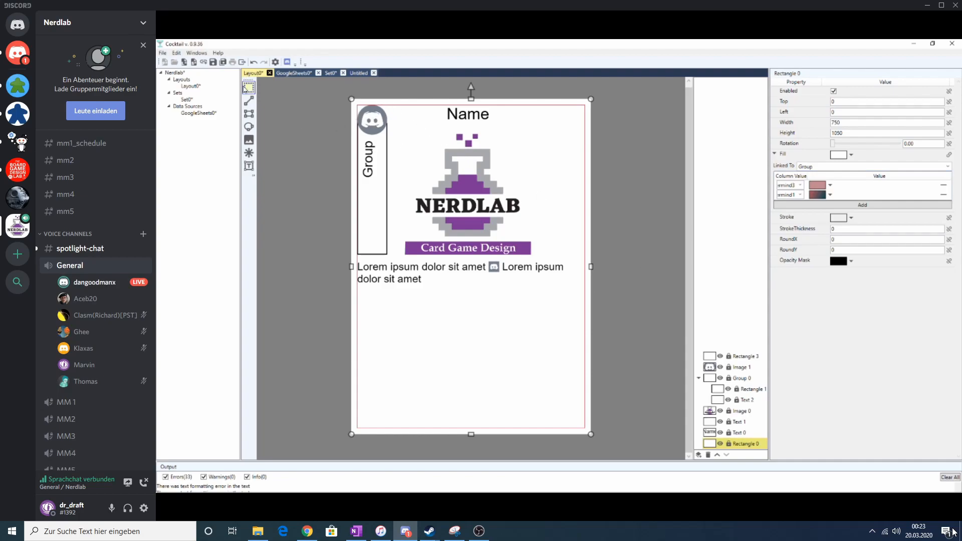
click(678, 230)
Examine the opacity mask of the round icon image, including its image file selection and available brush types, without changing it
click(366, 121)
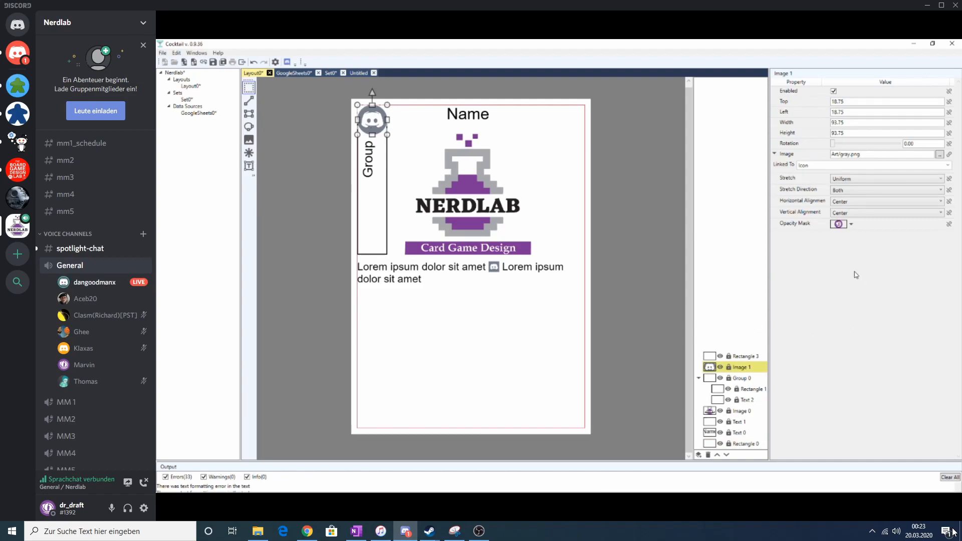
click(851, 225)
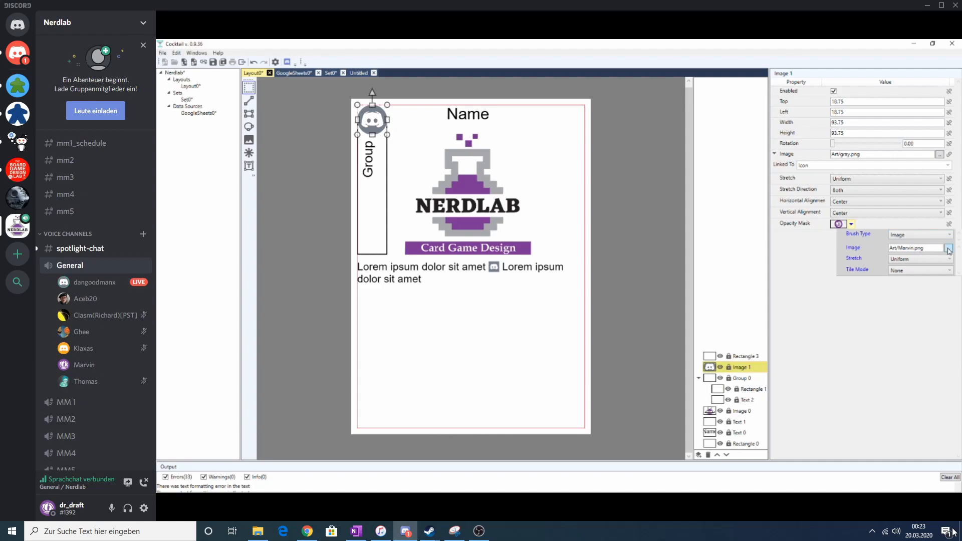
click(949, 251)
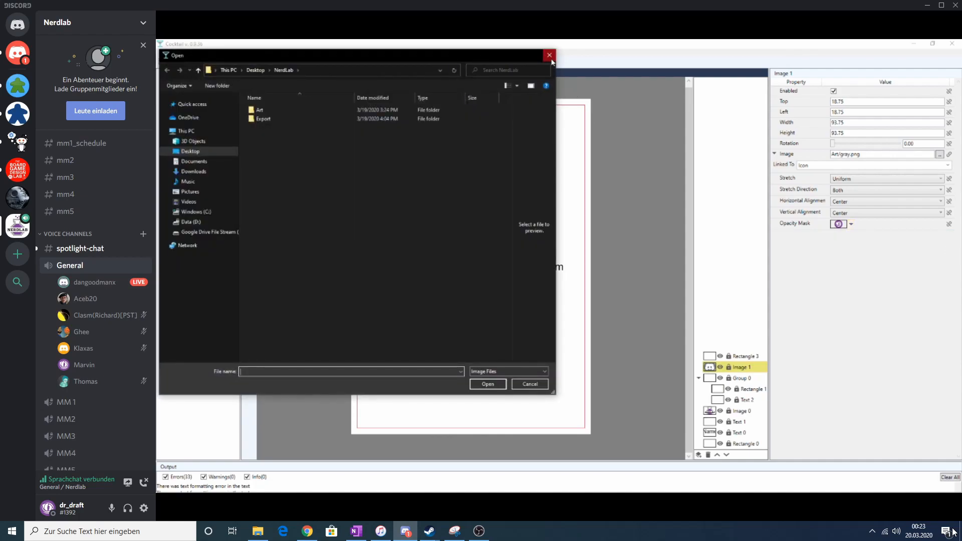
click(550, 58)
click(852, 225)
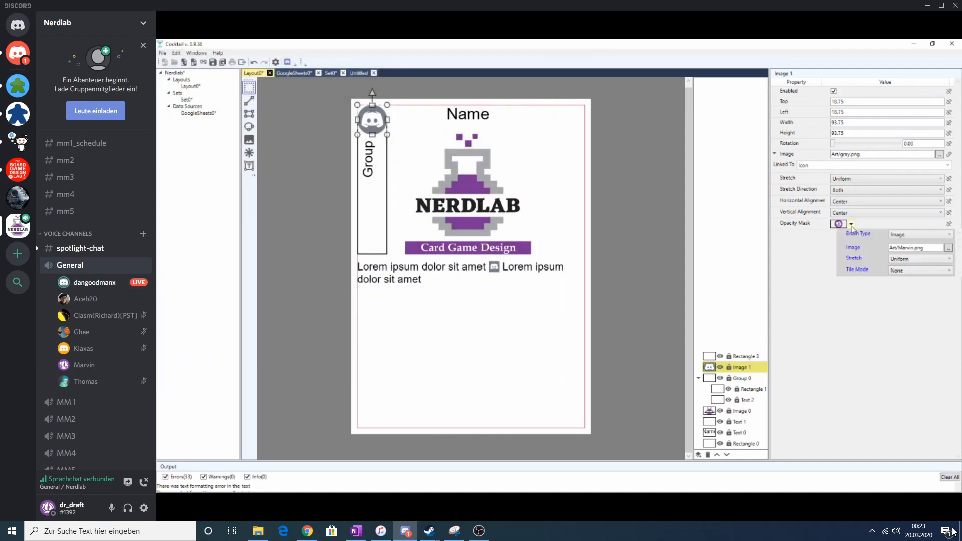
click(942, 235)
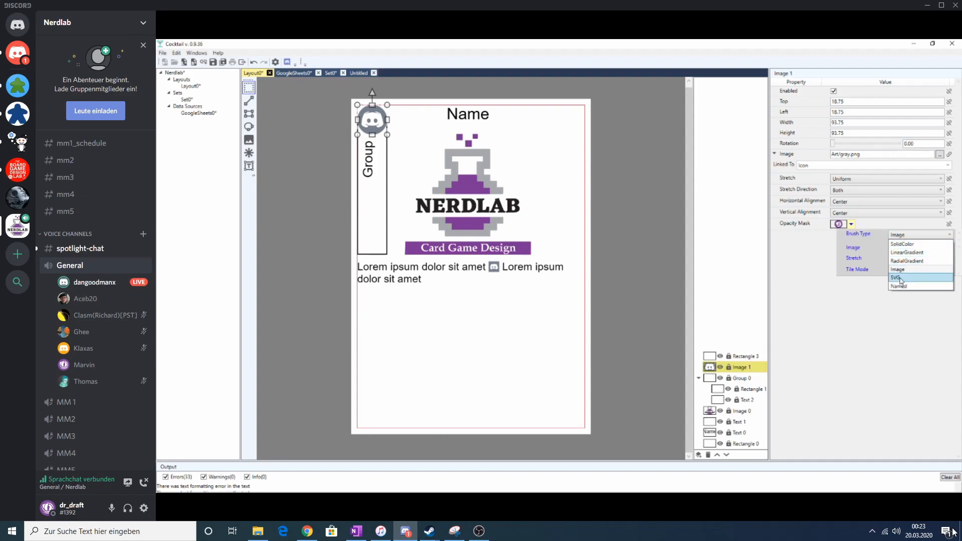
click(861, 328)
click(861, 328)
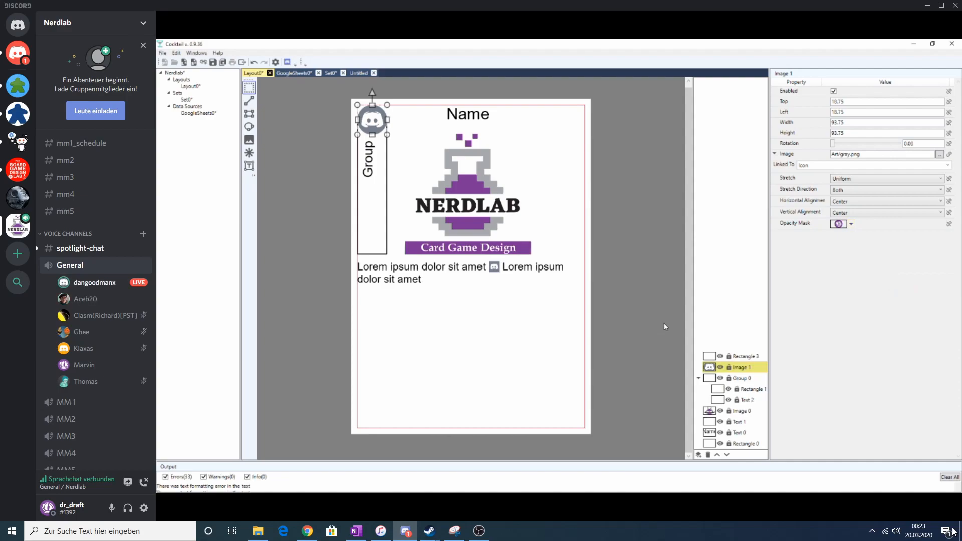